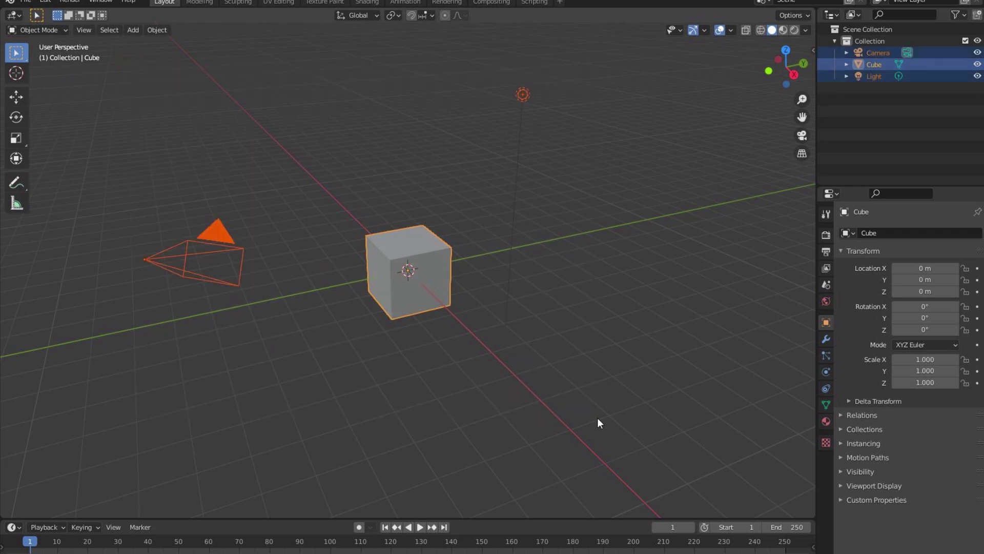
- Delete all the default scene objects and add a smooth-shaded UV sphere at the origin
{"action": "key", "text": "Delete"}
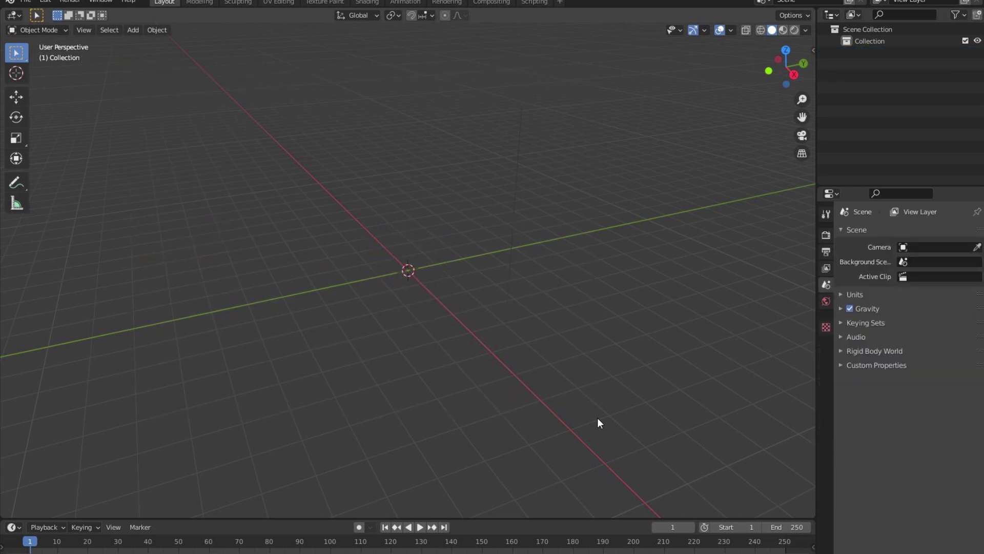
{"action": "left_click", "coordinate": [141, 30]}
{"action": "mouse_move", "coordinate": [162, 44]}
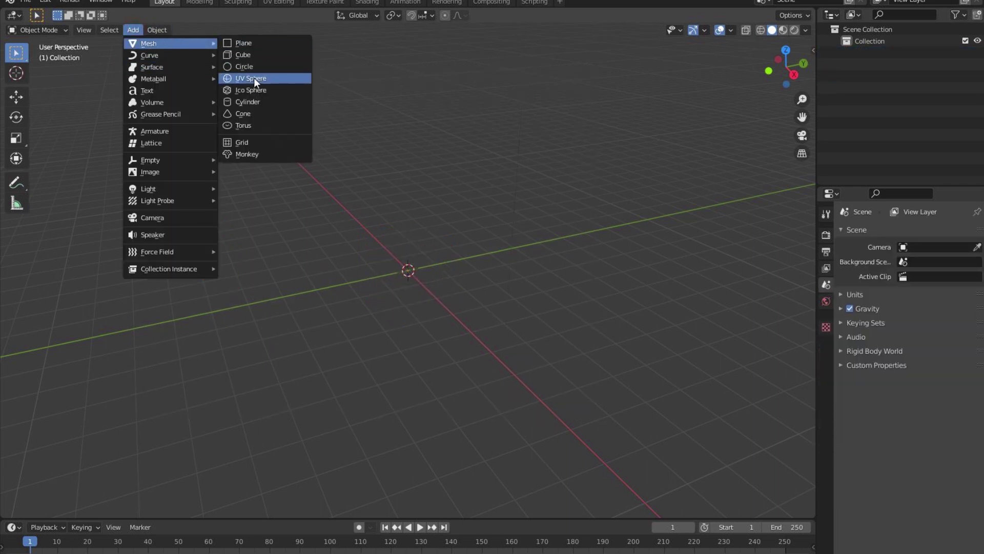
{"action": "left_click", "coordinate": [254, 78]}
{"action": "right_click", "coordinate": [416, 270]}
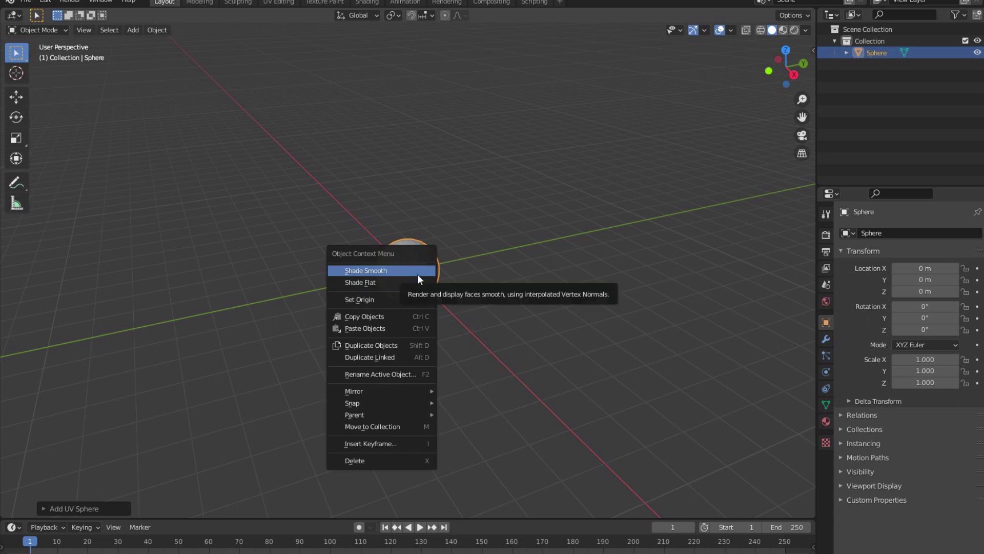
{"action": "left_click", "coordinate": [417, 272]}
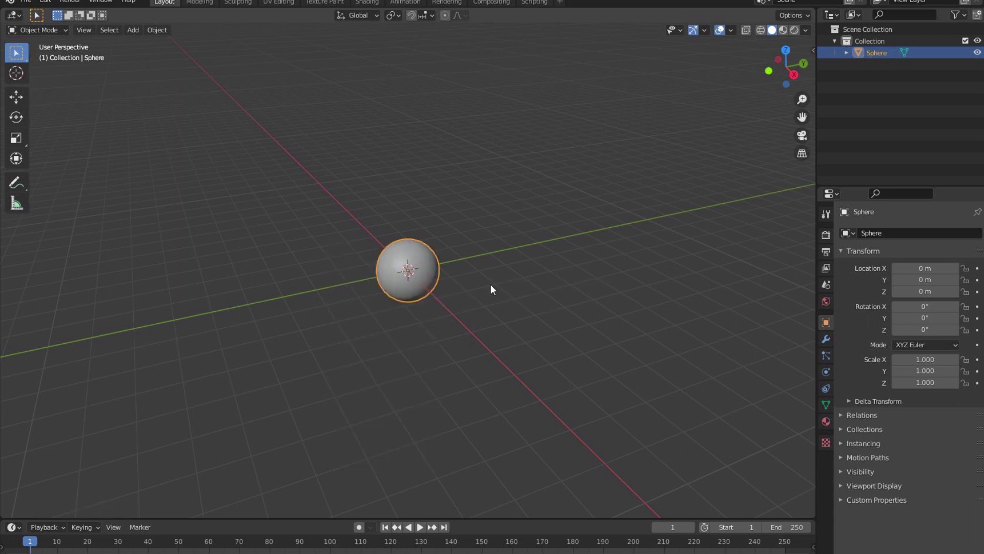
- Paste two copies of the sphere and space them out along the positive Y axis, away from the original
{"action": "key", "text": "ctrl+v"}
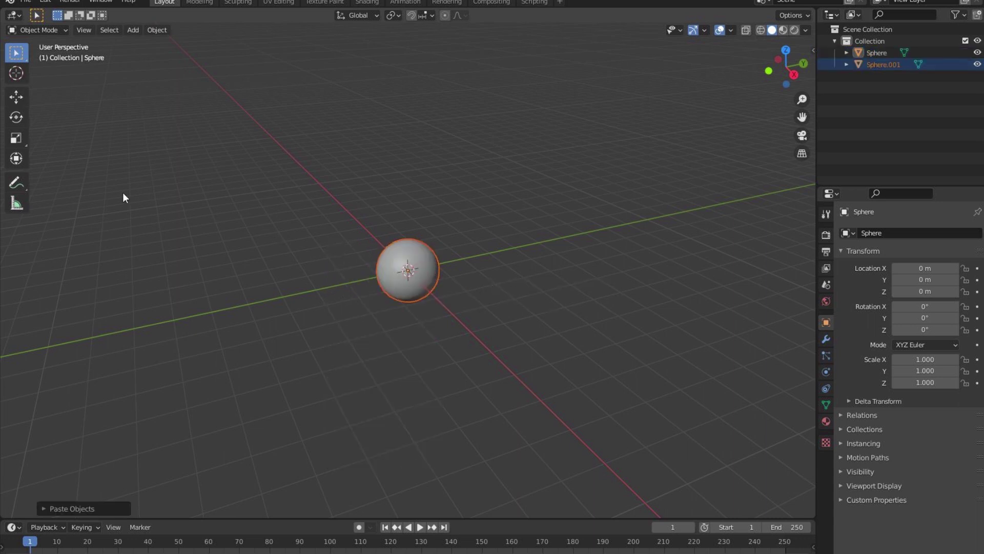
{"action": "left_click", "coordinate": [17, 158]}
{"action": "left_click_drag", "start_coordinate": [468, 254], "coordinate": [809, 178]}
{"action": "key", "text": "ctrl+v"}
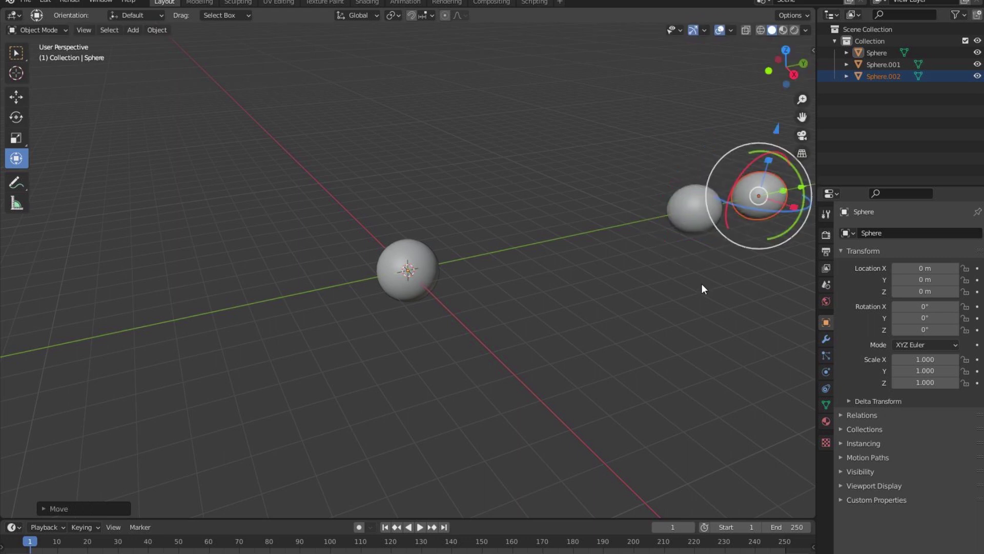
- Add an emitter particle system to the middle sphere in right orthographic view and preview its emission
{"action": "middle_click_drag", "start_coordinate": [699, 293], "coordinate": [553, 300]}
{"action": "key", "text": "KP_1"}
{"action": "key", "text": "KP_3"}
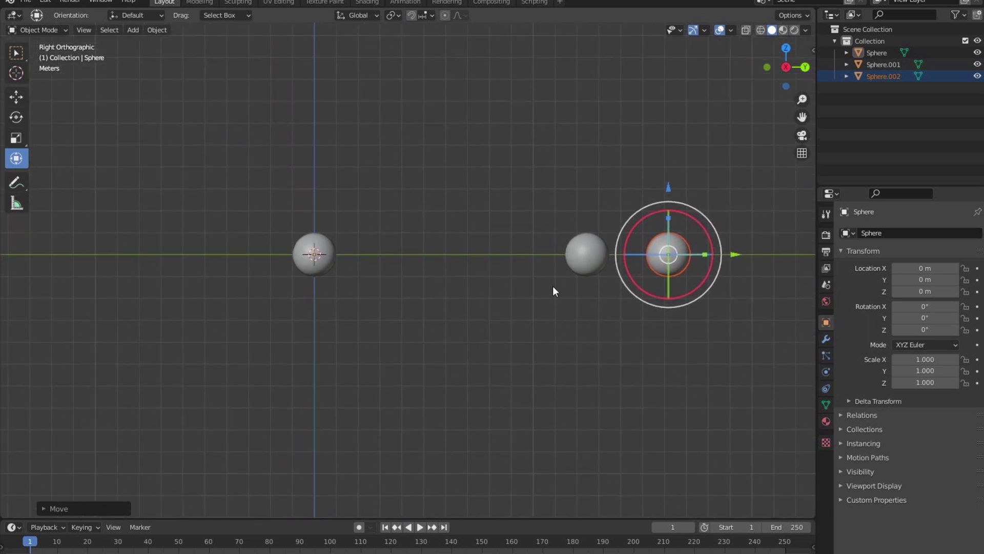
{"action": "left_click", "coordinate": [585, 260]}
{"action": "left_click", "coordinate": [825, 338]}
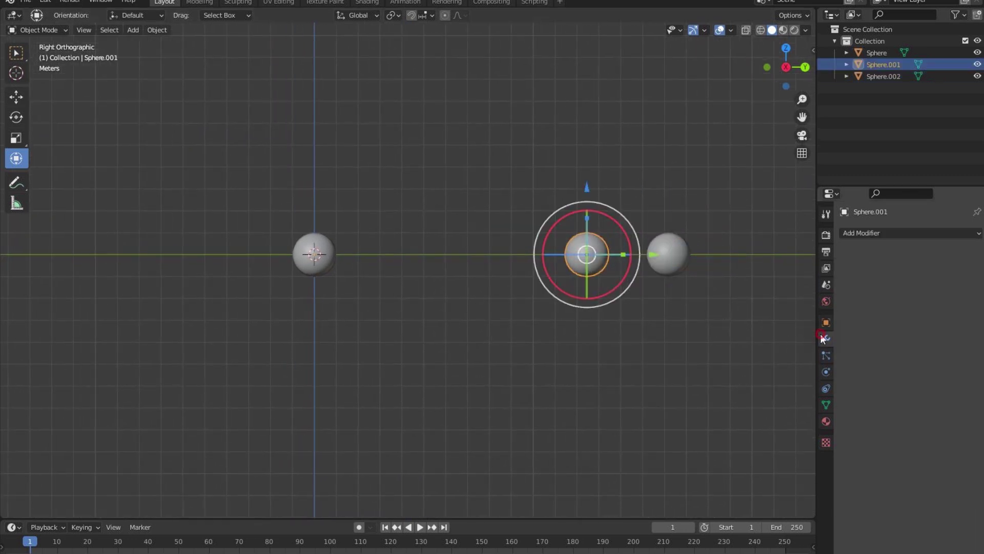
{"action": "left_click", "coordinate": [826, 355]}
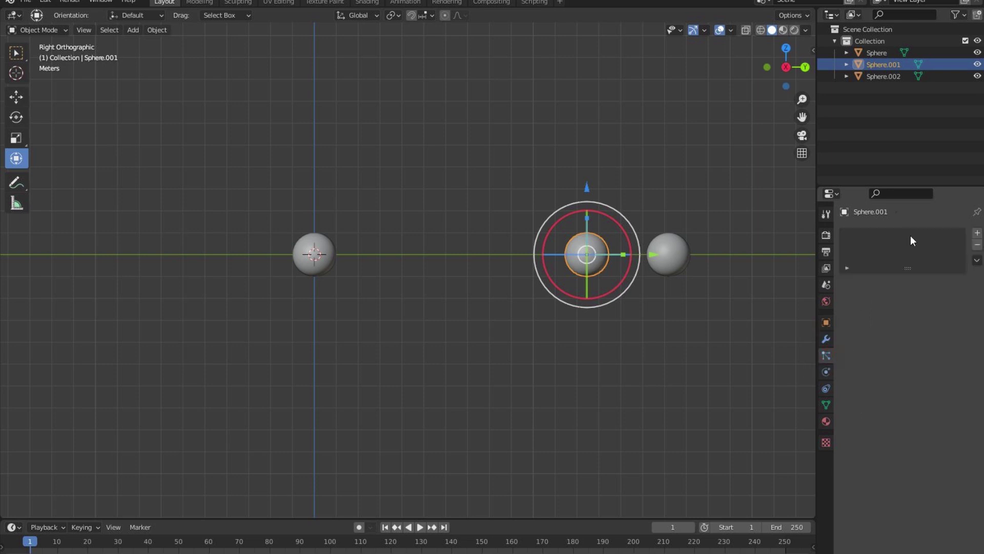
{"action": "left_click", "coordinate": [977, 233]}
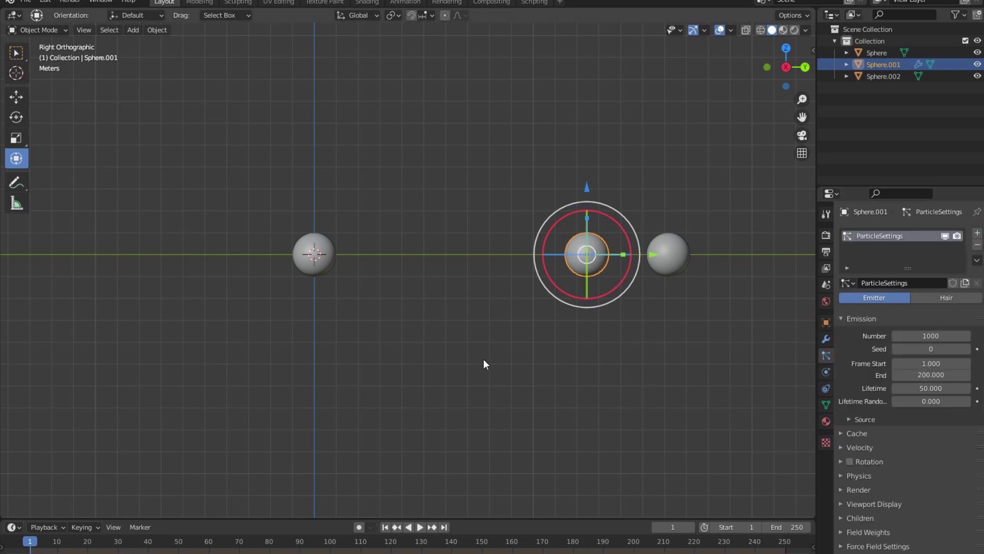
{"action": "key", "text": "space"}
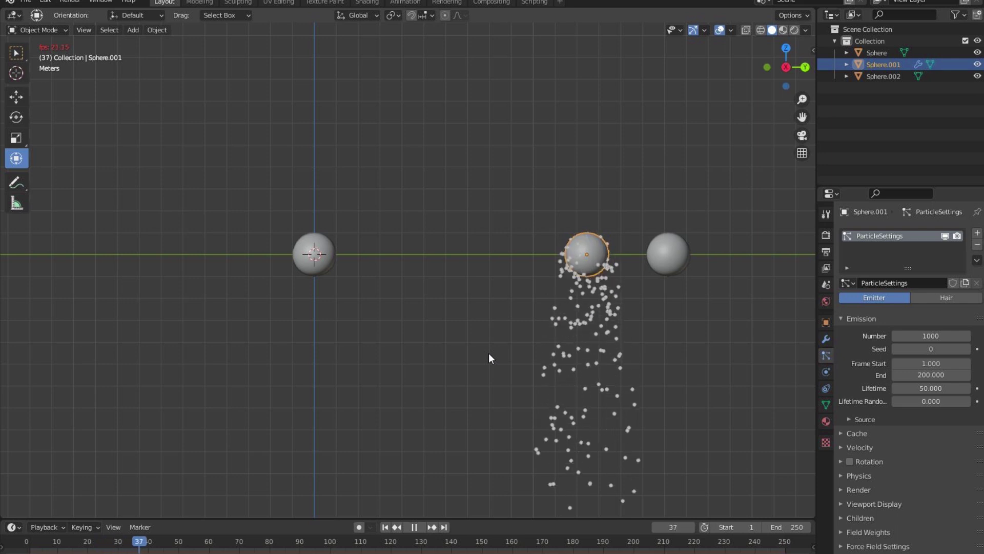
{"action": "key", "text": "space"}
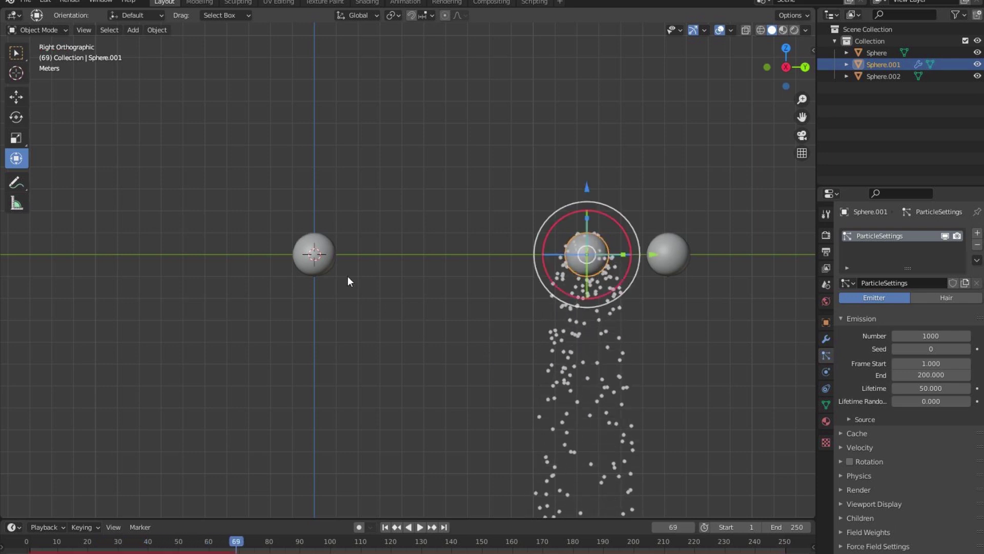
- Add a force field of type Force at the sphere on the origin
{"action": "left_click", "coordinate": [305, 262]}
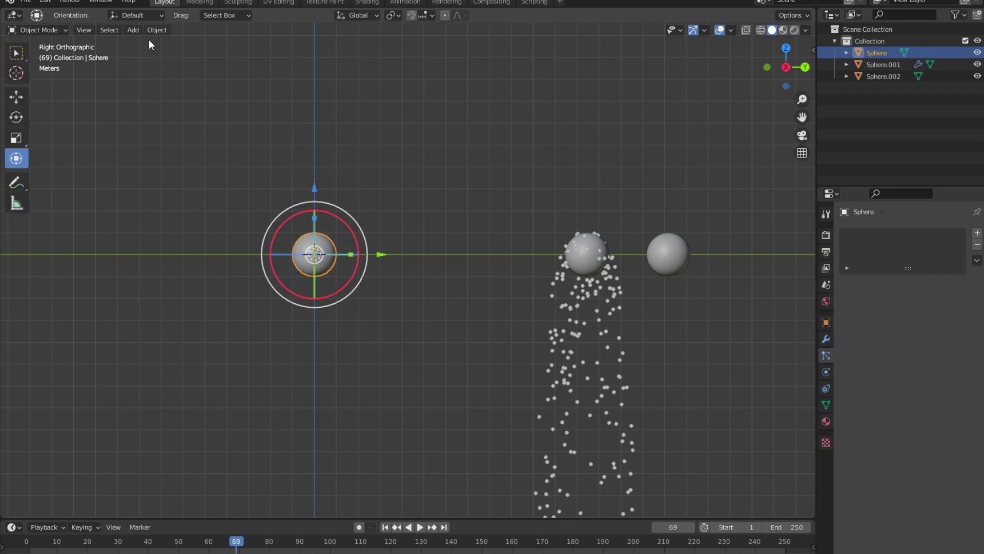
{"action": "left_click", "coordinate": [128, 30]}
{"action": "mouse_move", "coordinate": [188, 200]}
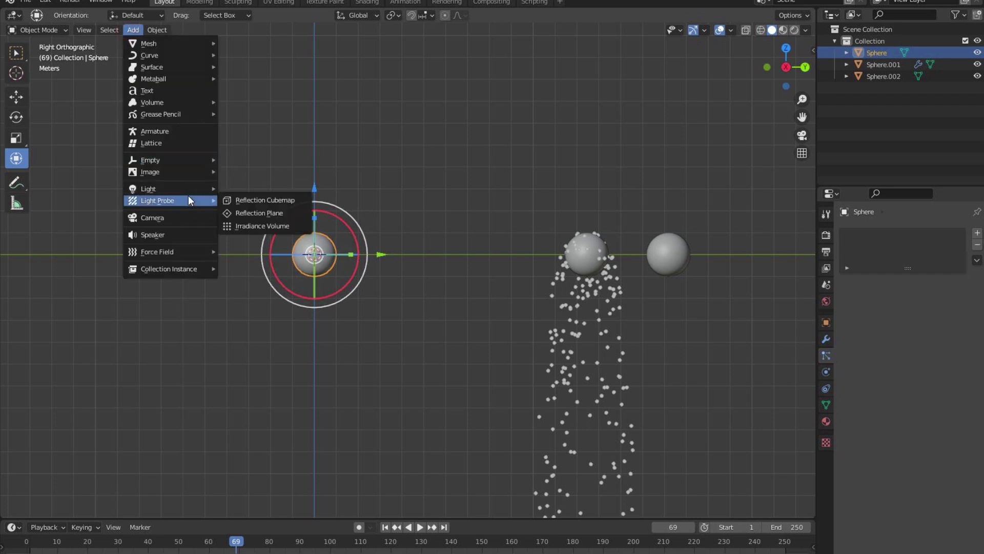
{"action": "mouse_move", "coordinate": [188, 251]}
{"action": "left_click", "coordinate": [229, 253]}
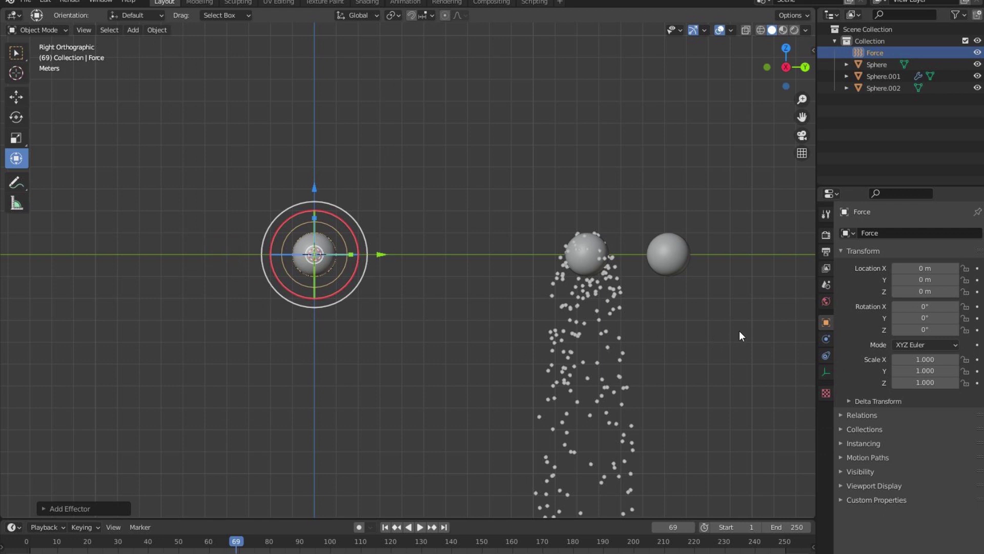
- Set the force field's strength to -20 and play the simulation from the first frame
{"action": "left_click", "coordinate": [824, 340]}
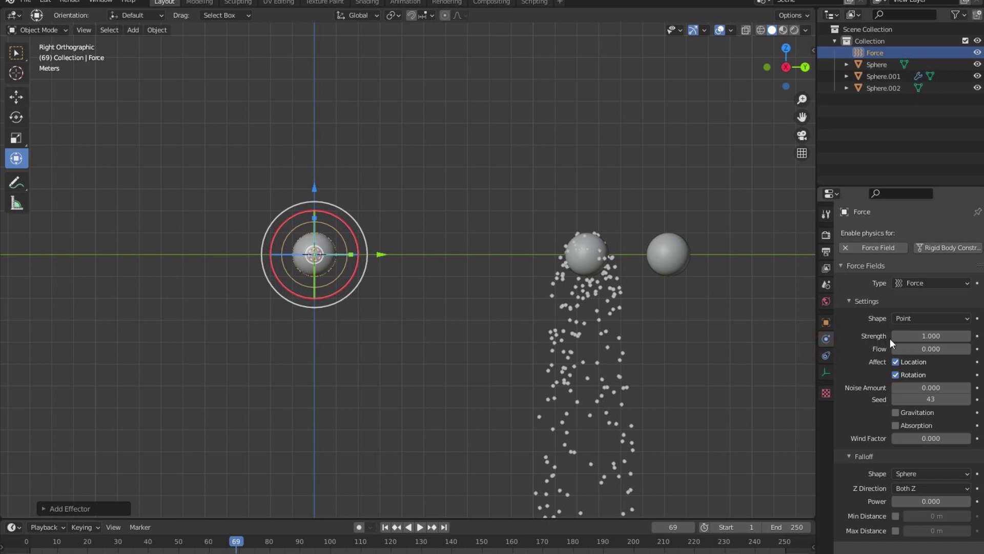
{"action": "left_click", "coordinate": [917, 337]}
{"action": "type", "text": "-20"}
{"action": "key", "text": "Return"}
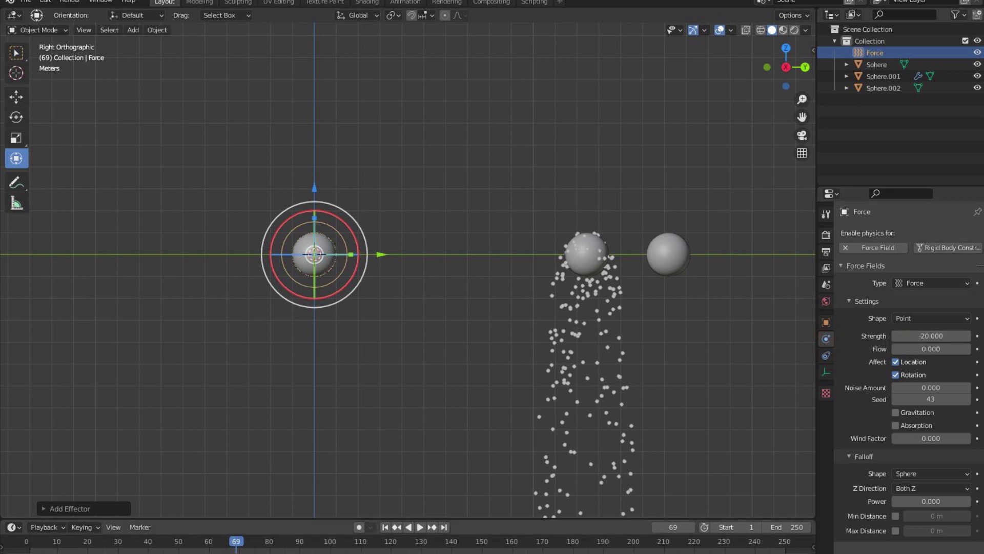
{"action": "left_click", "coordinate": [385, 527]}
{"action": "key", "text": "space"}
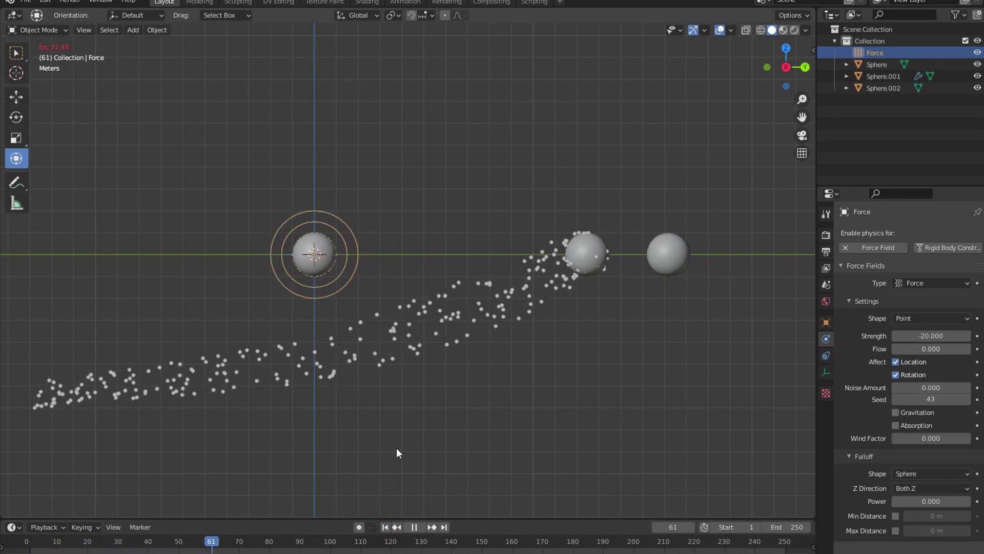
{"action": "key", "text": "space"}
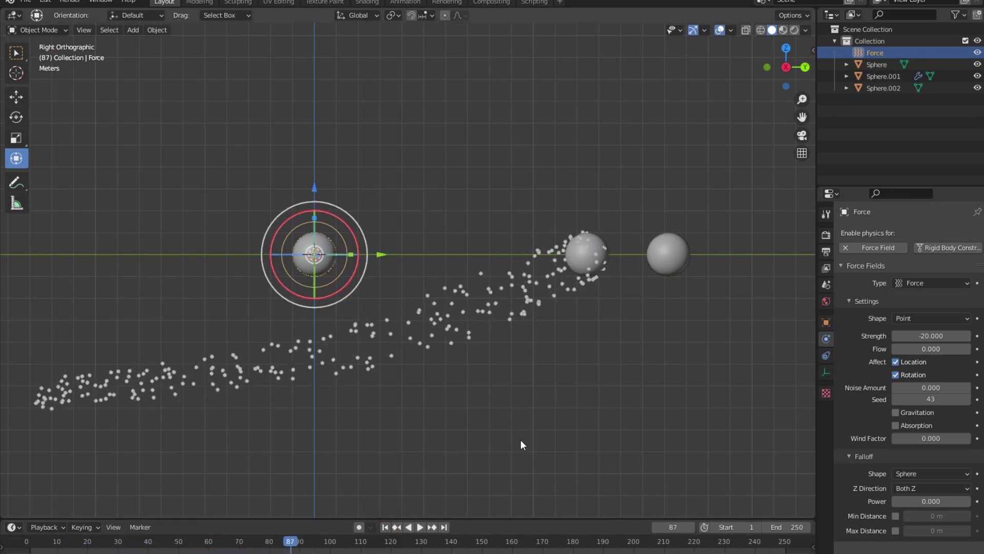
- Lower the gravity field weight of the middle sphere's particles to 0.486 and replay the simulation
{"action": "left_click", "coordinate": [605, 270]}
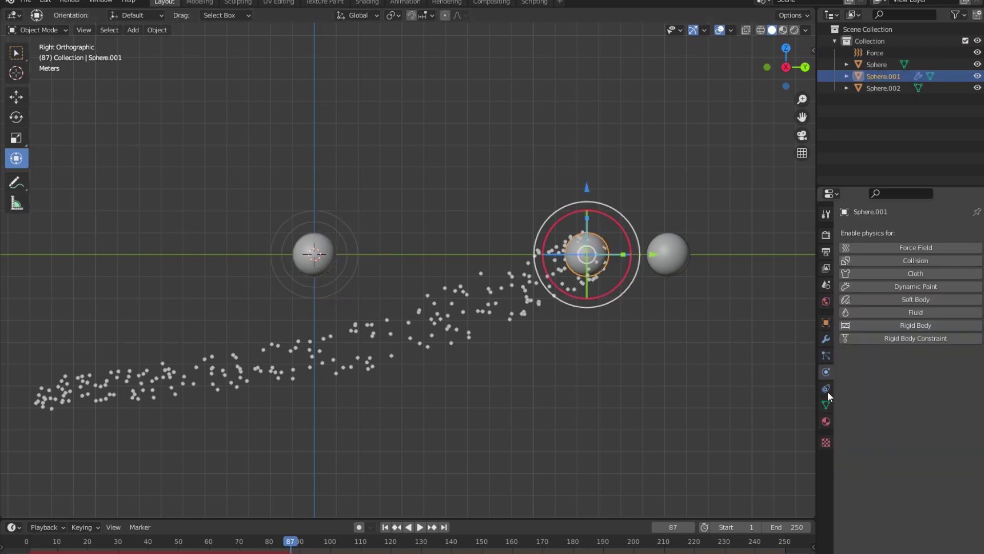
{"action": "left_click", "coordinate": [826, 355]}
{"action": "scroll", "coordinate": [889, 449], "scroll_direction": "down", "scroll_amount": 2}
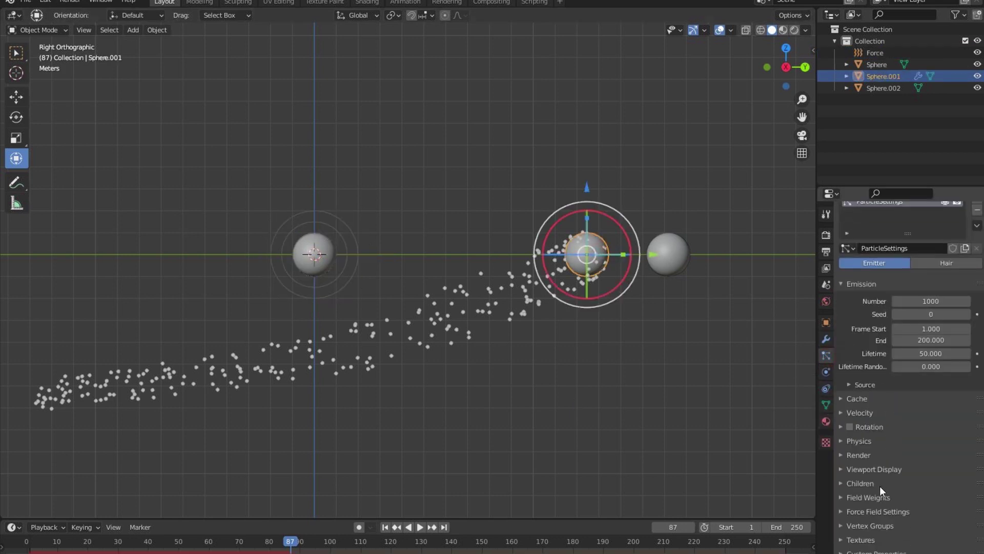
{"action": "left_click", "coordinate": [841, 498]}
{"action": "scroll", "coordinate": [903, 482], "scroll_direction": "down", "scroll_amount": 4}
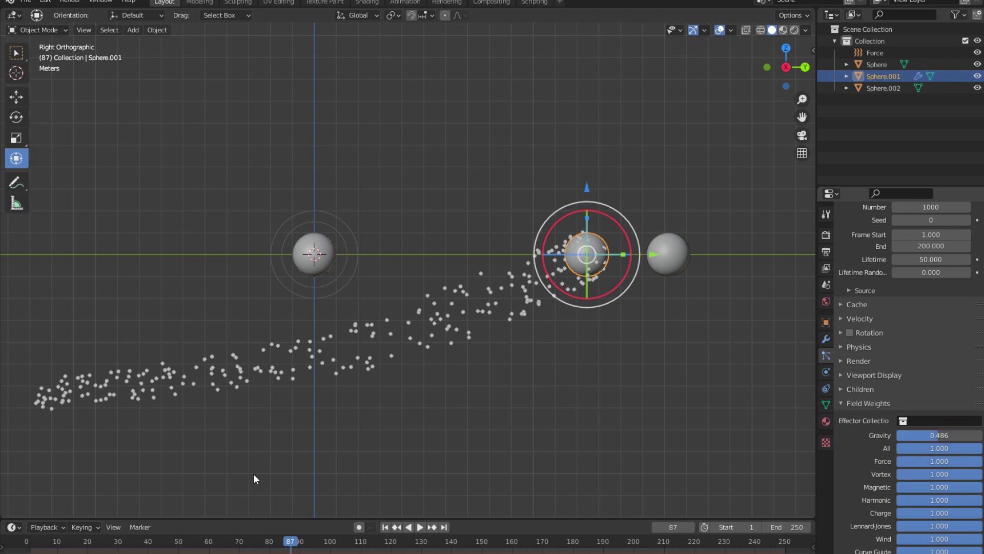
{"action": "key", "text": "shift+Left"}
{"action": "key", "text": "space"}
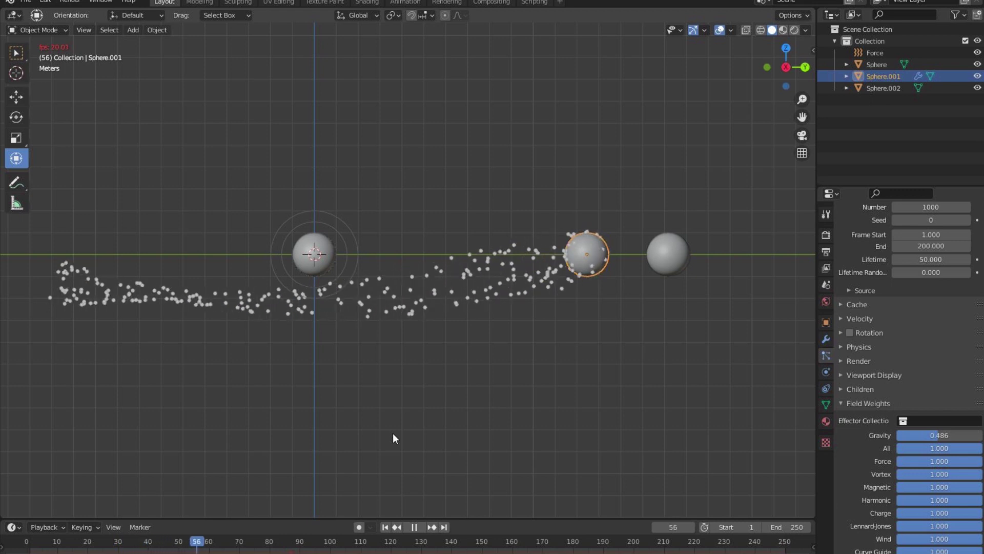
{"action": "key", "text": "space"}
- Set the particles' gravity field weight to 0 and replay the simulation
{"action": "left_click_drag", "start_coordinate": [919, 435], "coordinate": [896, 435]}
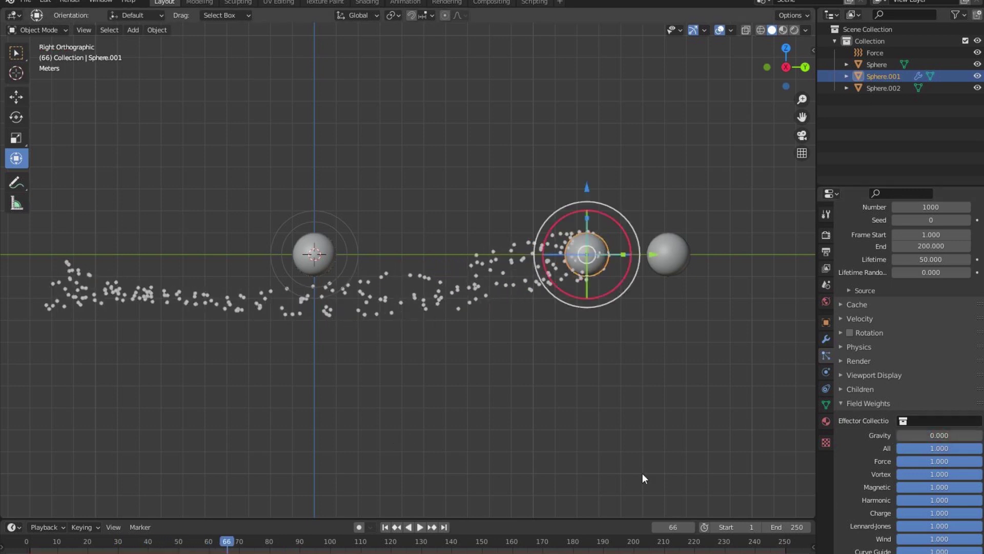
{"action": "left_click", "coordinate": [393, 527]}
{"action": "key", "text": "space"}
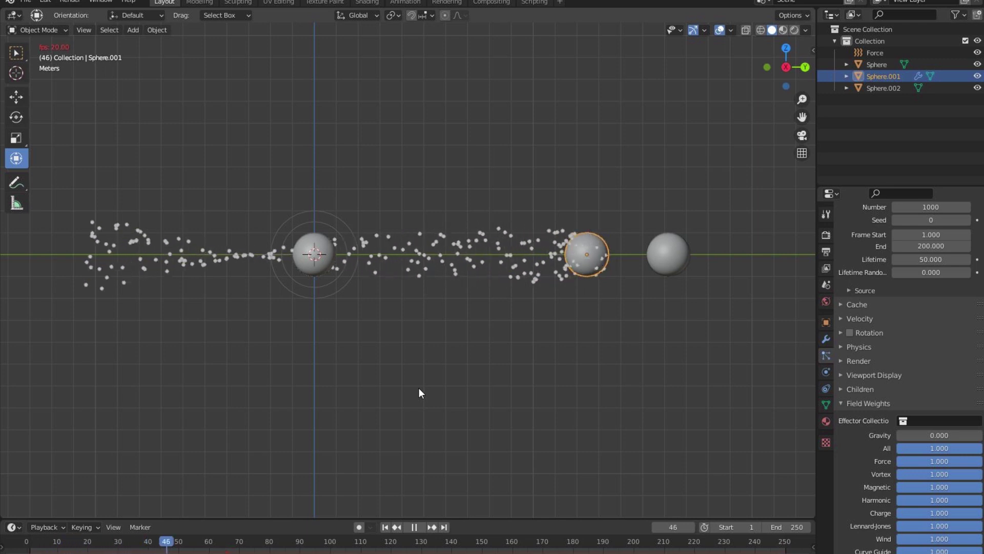
{"action": "key", "text": "space"}
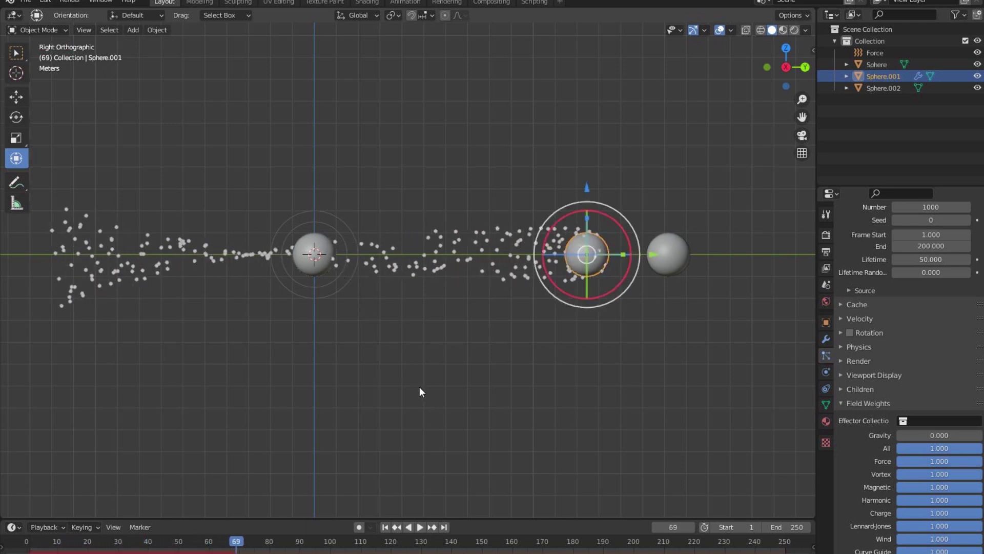
- Enable Collision physics on the sphere at the origin, with particle damping and friction both set to 1
{"action": "left_click", "coordinate": [310, 257]}
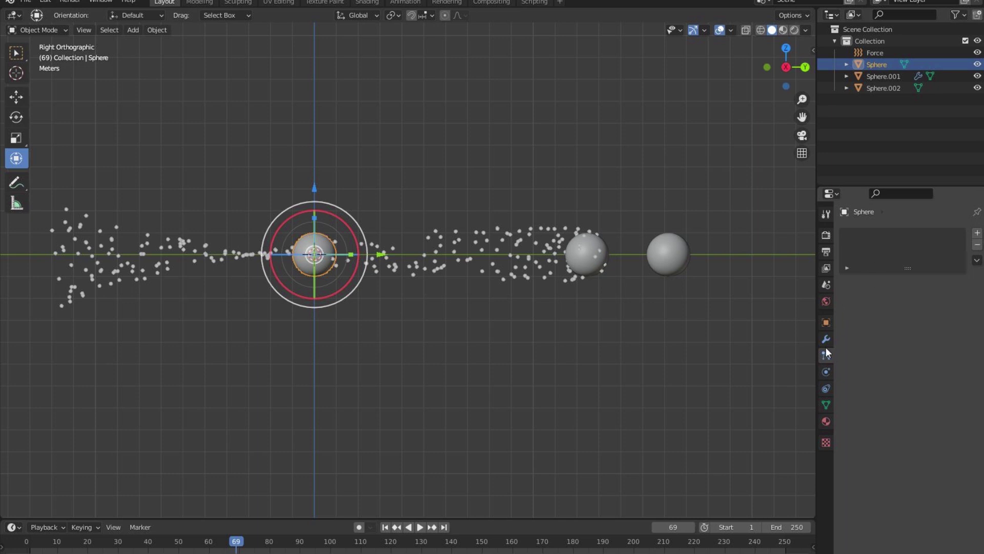
{"action": "left_click", "coordinate": [830, 371]}
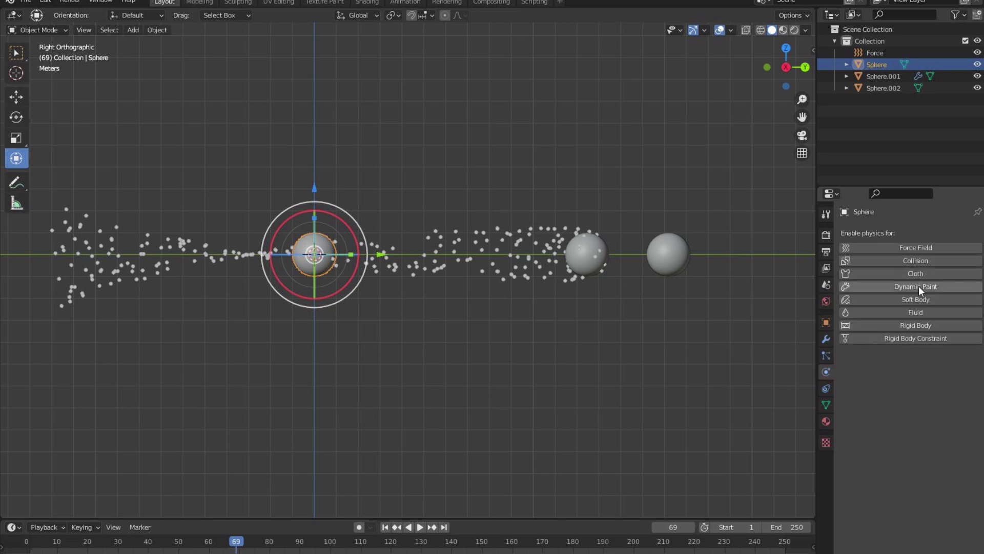
{"action": "left_click", "coordinate": [914, 261]}
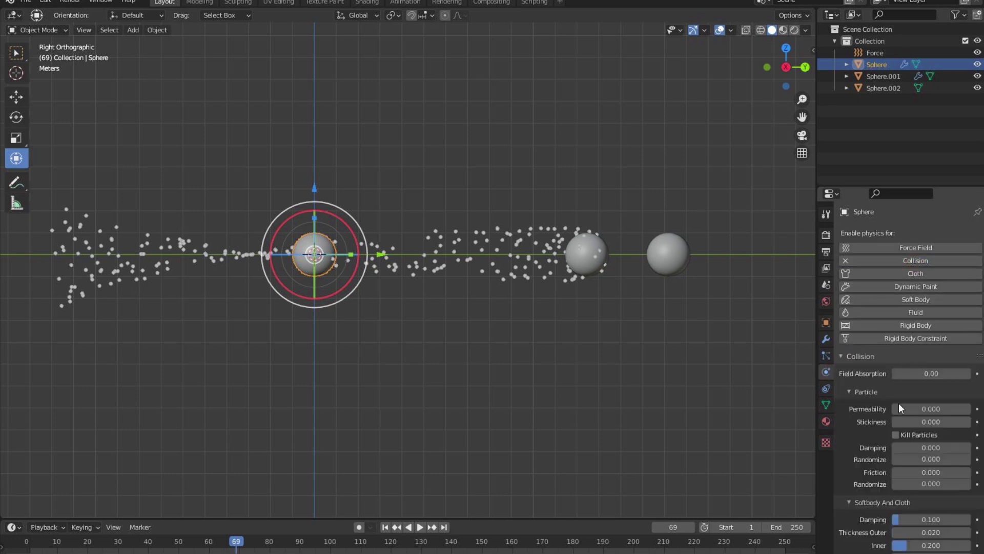
{"action": "left_click_drag", "start_coordinate": [912, 449], "coordinate": [974, 448]}
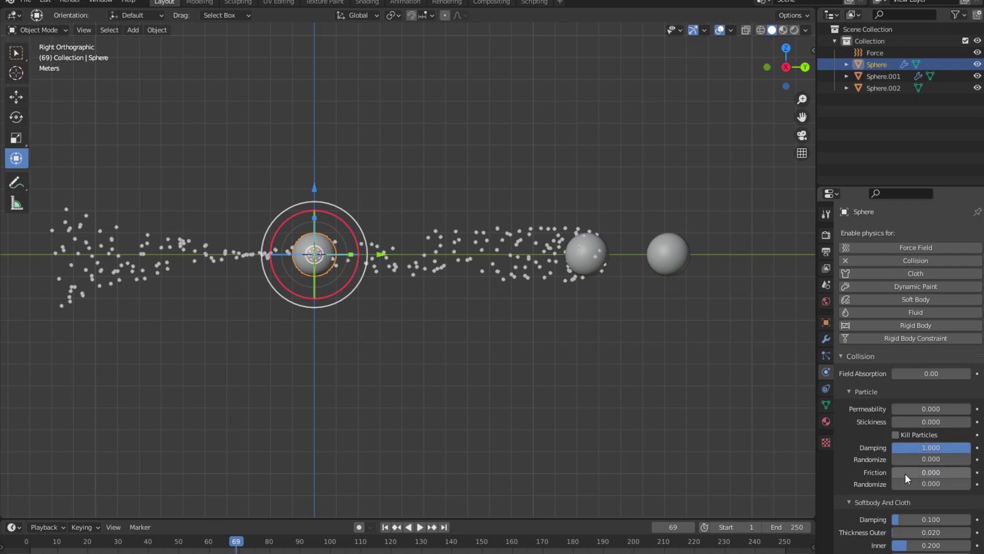
{"action": "left_click_drag", "start_coordinate": [905, 474], "coordinate": [907, 475]}
- Replay the simulation from the first frame and examine up close how the particles meet the sphere at the origin
{"action": "left_click", "coordinate": [419, 527]}
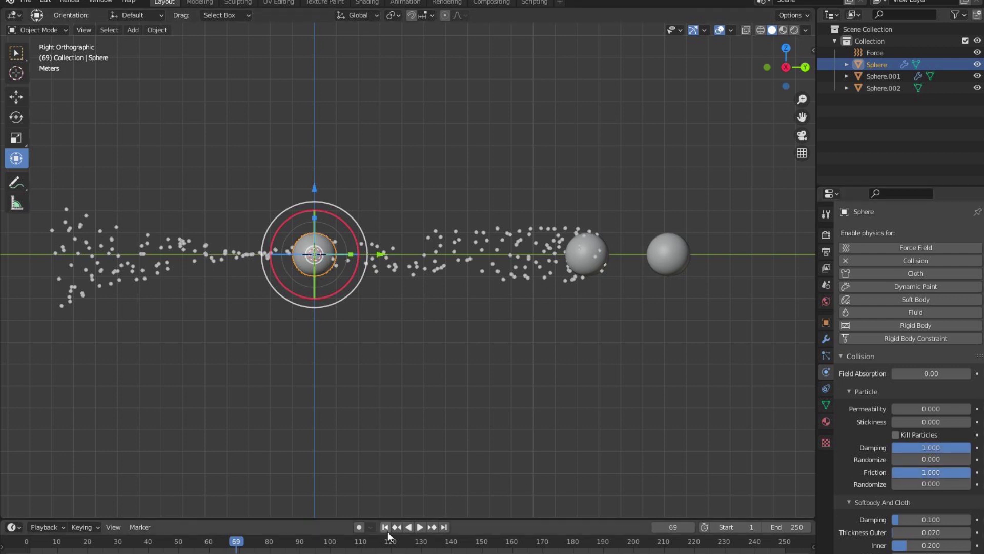
{"action": "left_click", "coordinate": [385, 527]}
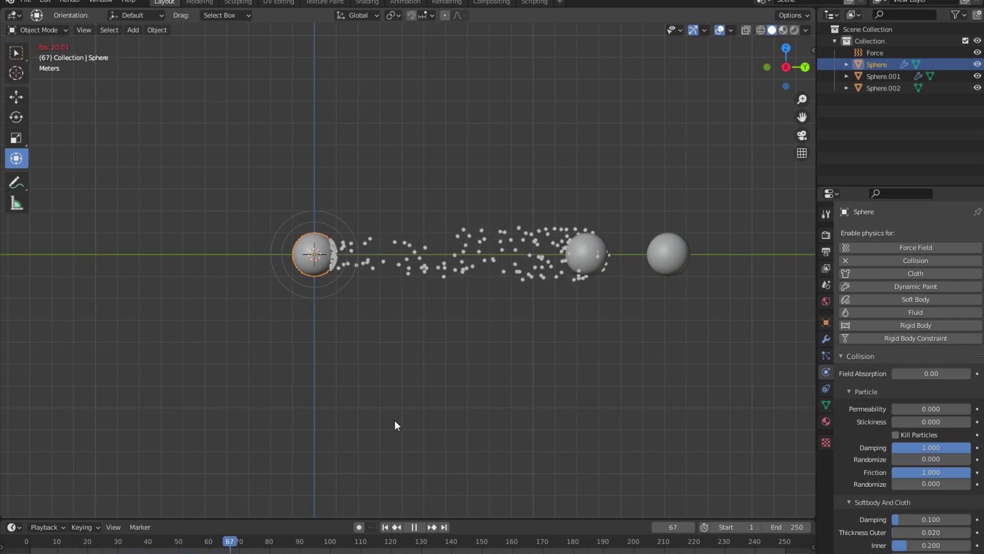
{"action": "key", "text": "space"}
{"action": "scroll", "coordinate": [360, 328], "scroll_direction": "up", "scroll_amount": 1}
{"action": "scroll", "coordinate": [360, 329], "scroll_direction": "up", "scroll_amount": 2}
{"action": "middle_click_drag", "start_coordinate": [361, 328], "coordinate": [439, 395]}
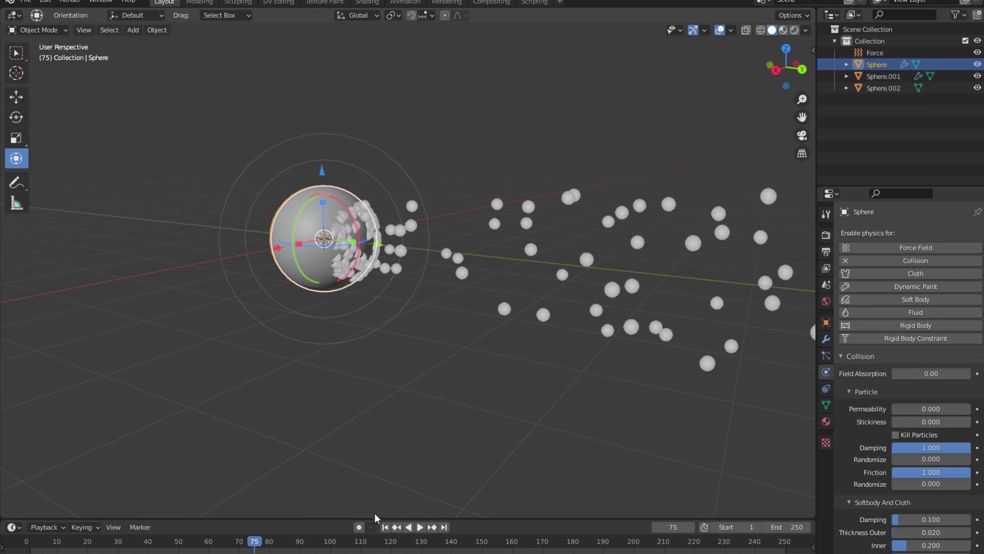
{"action": "left_click", "coordinate": [385, 527]}
{"action": "key", "text": "space"}
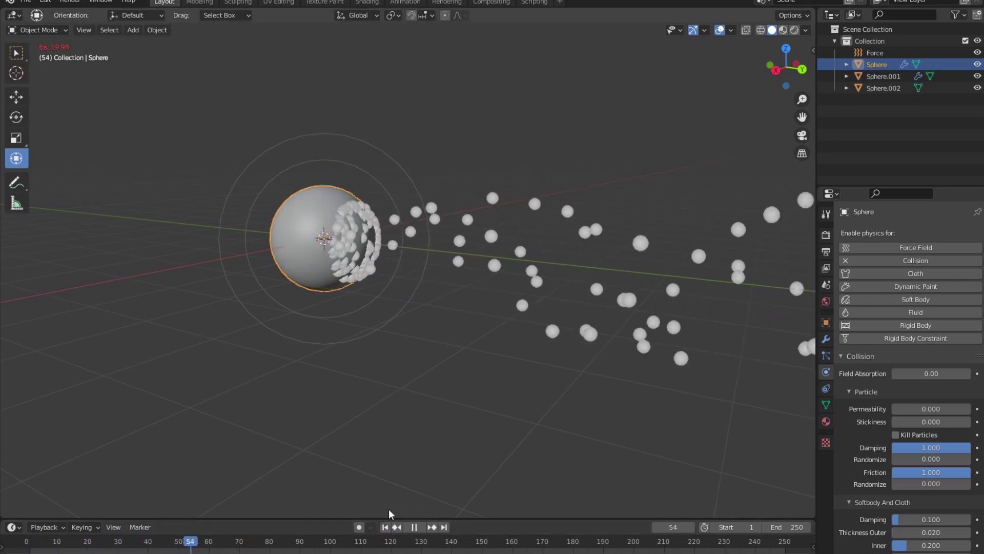
{"action": "key", "text": "space"}
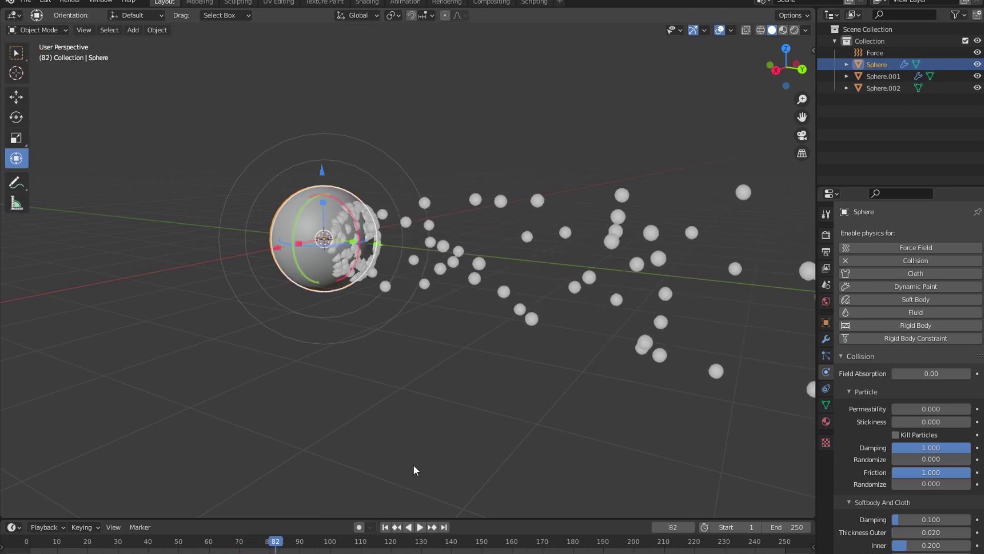
- Set the emission end frame of the middle sphere's particles to 2 and replay the simulation from the first frame
{"action": "middle_click_drag", "start_coordinate": [413, 465], "coordinate": [604, 408]}
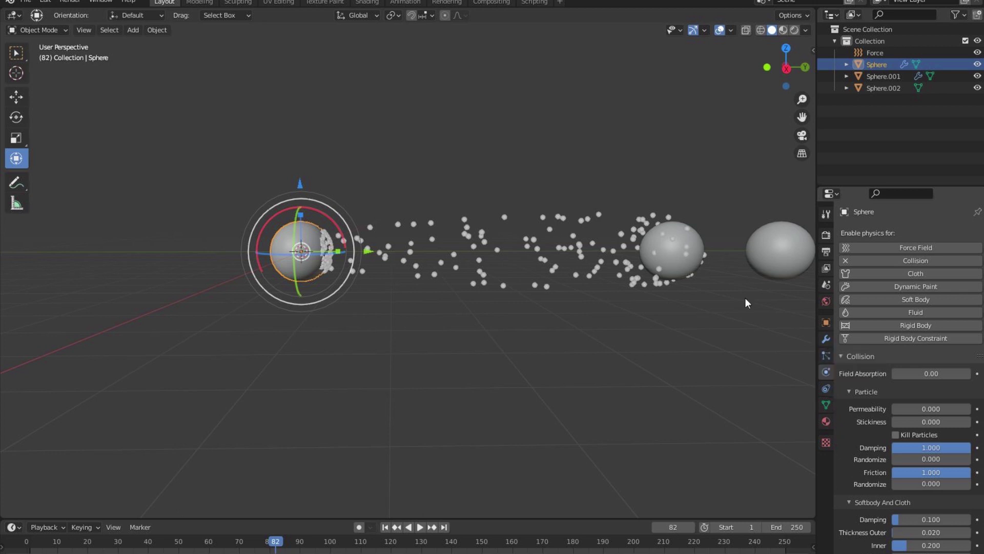
{"action": "left_click", "coordinate": [696, 254]}
{"action": "left_click", "coordinate": [826, 355]}
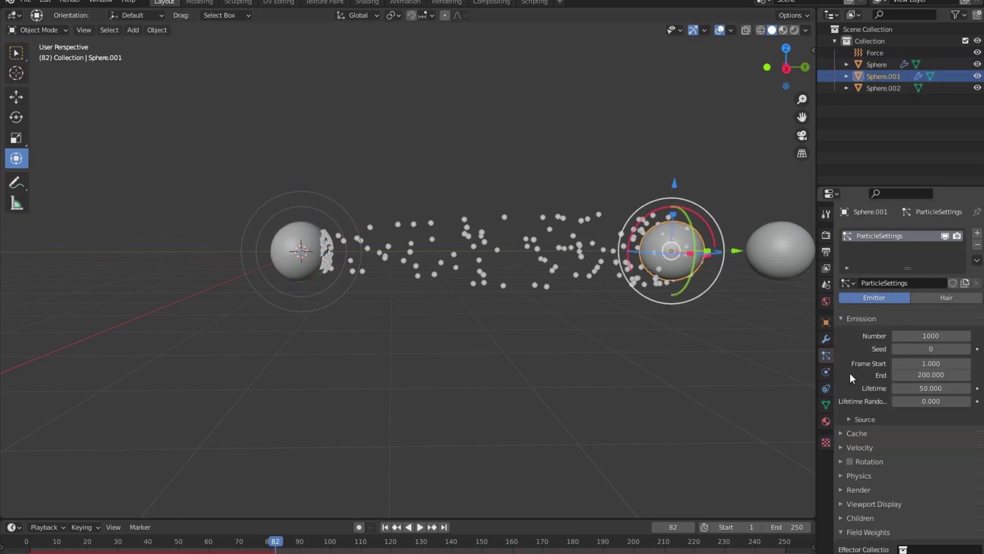
{"action": "left_click", "coordinate": [925, 375]}
{"action": "type", "text": "2"}
{"action": "key", "text": "Return"}
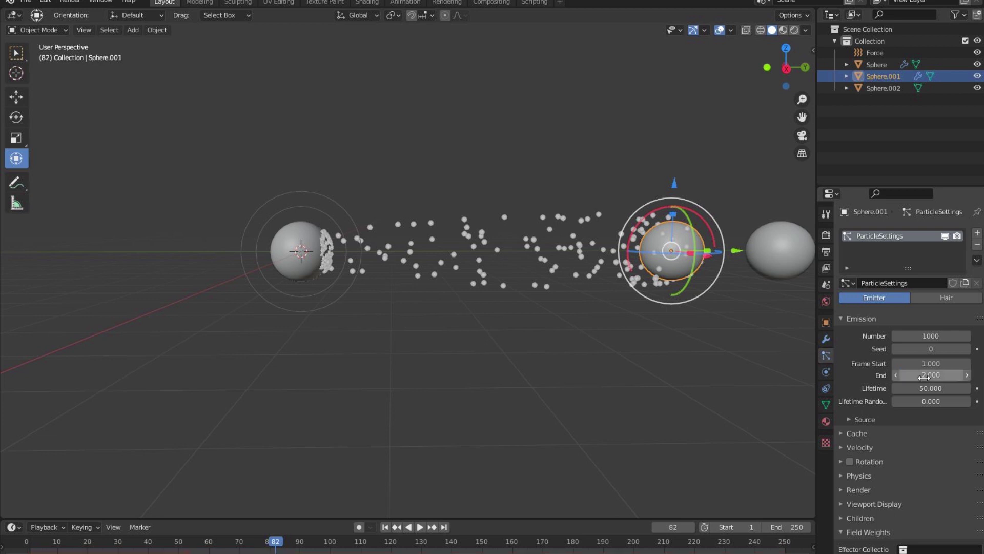
{"action": "left_click", "coordinate": [385, 527]}
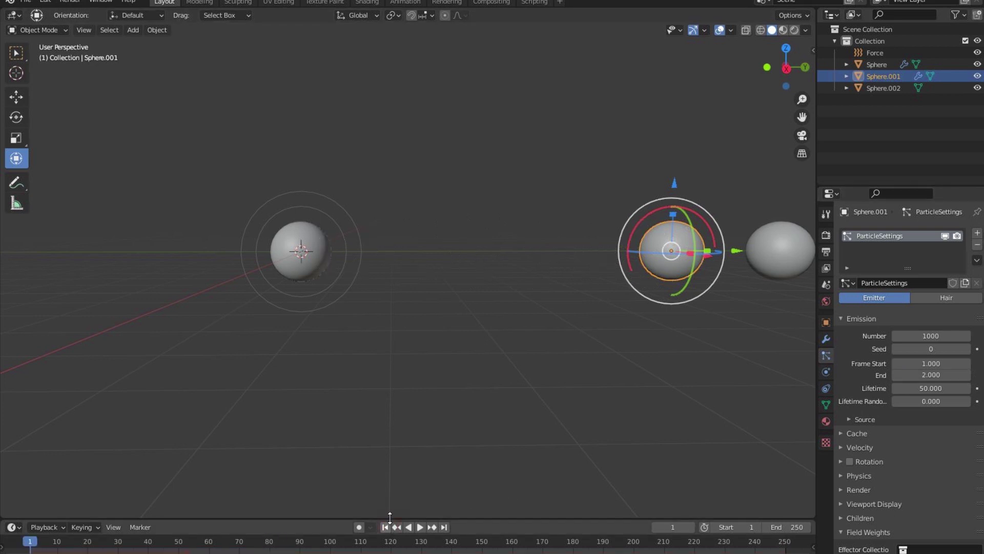
{"action": "left_click", "coordinate": [420, 527]}
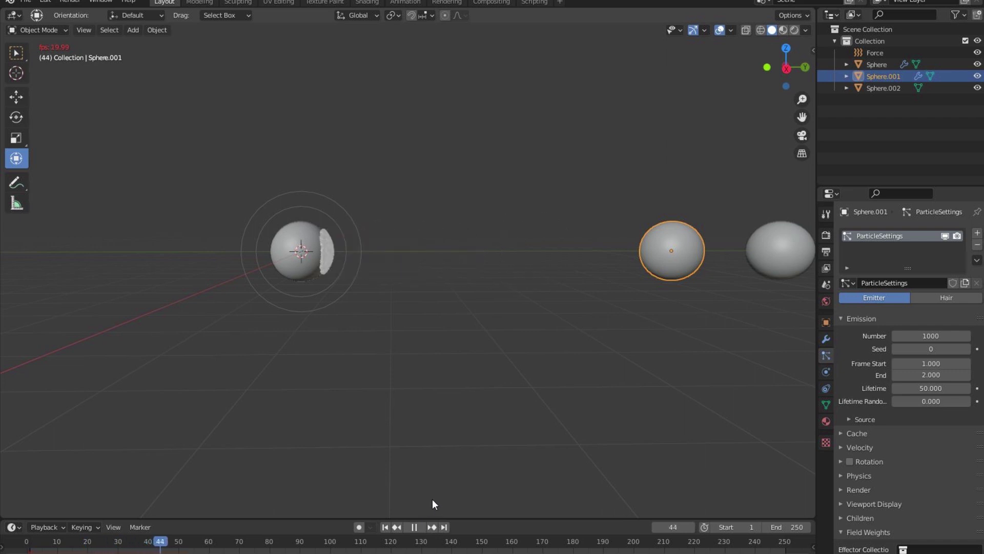
{"action": "key", "text": "space"}
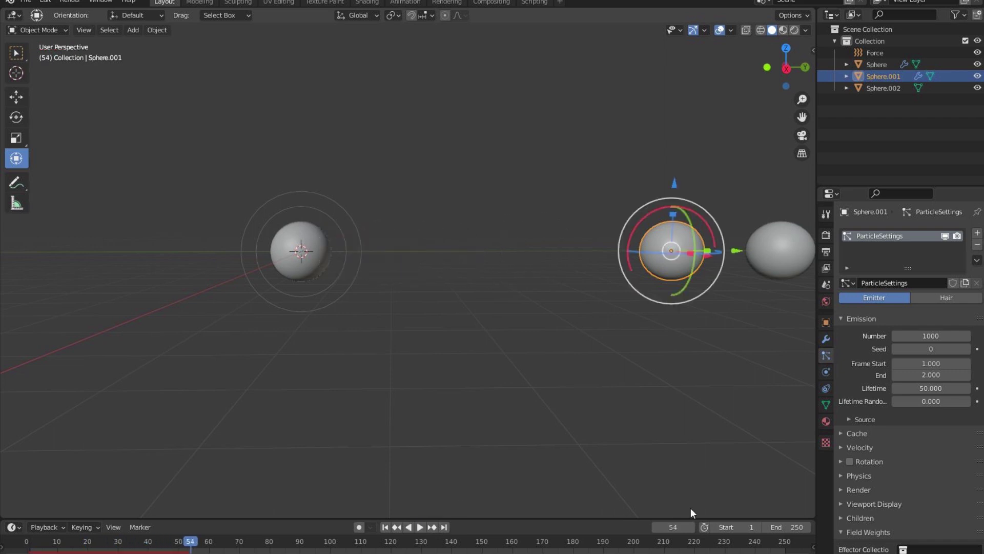
- Set the particle lifetime to 150 frames and the scene's end frame to 150
{"action": "left_click", "coordinate": [928, 388]}
{"action": "type", "text": "150"}
{"action": "key", "text": "Return"}
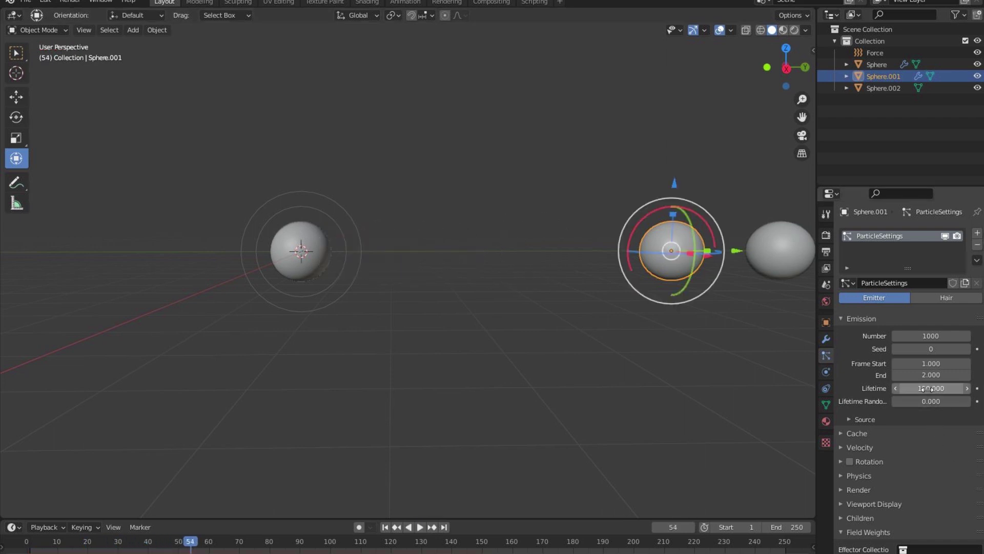
{"action": "left_click", "coordinate": [779, 528]}
{"action": "type", "text": "150"}
{"action": "key", "text": "Return"}
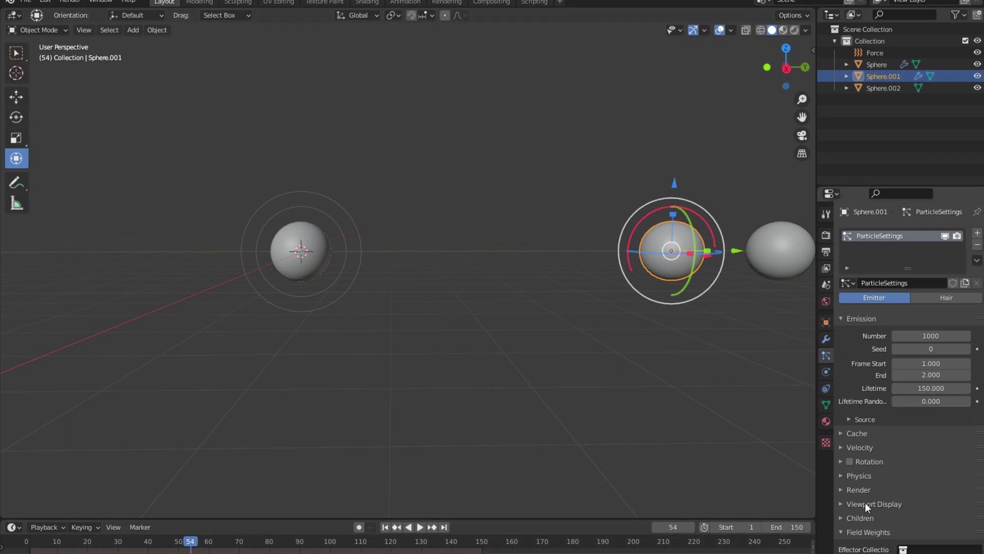
- Enable particle rotation with the Dynamic option and replay the simulation, examining the sphere at the origin up close
{"action": "left_click", "coordinate": [851, 461]}
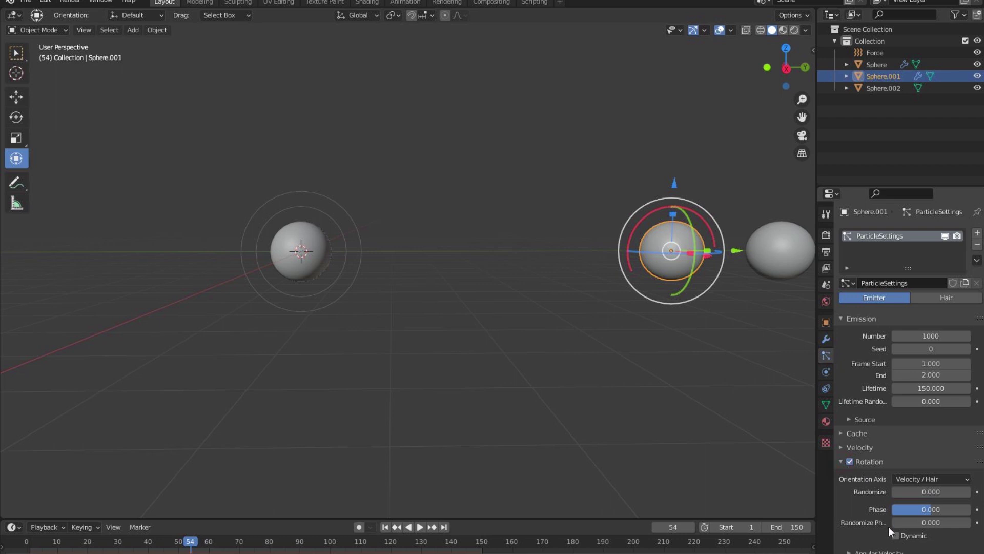
{"action": "left_click", "coordinate": [385, 527]}
{"action": "key", "text": "space"}
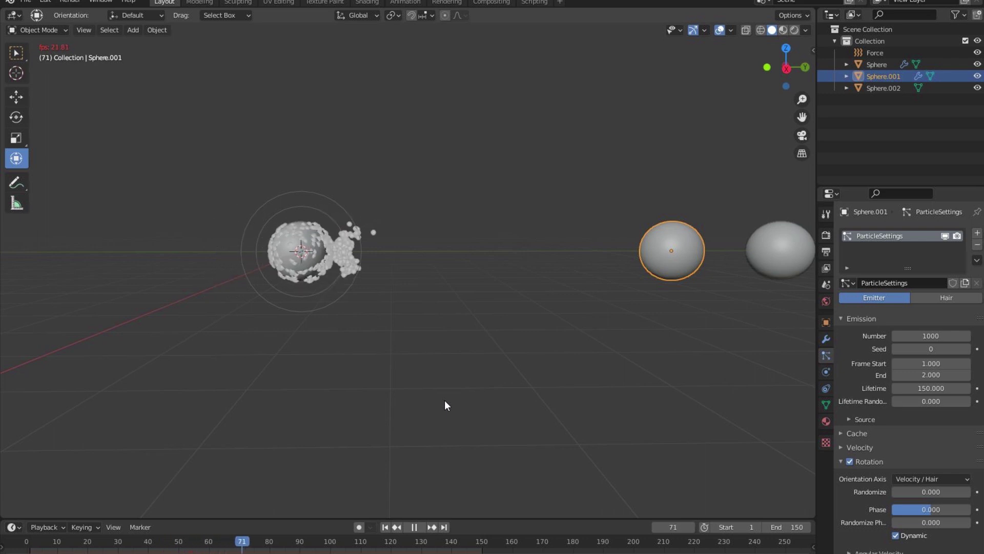
{"action": "scroll", "coordinate": [286, 358], "scroll_direction": "up", "scroll_amount": 4}
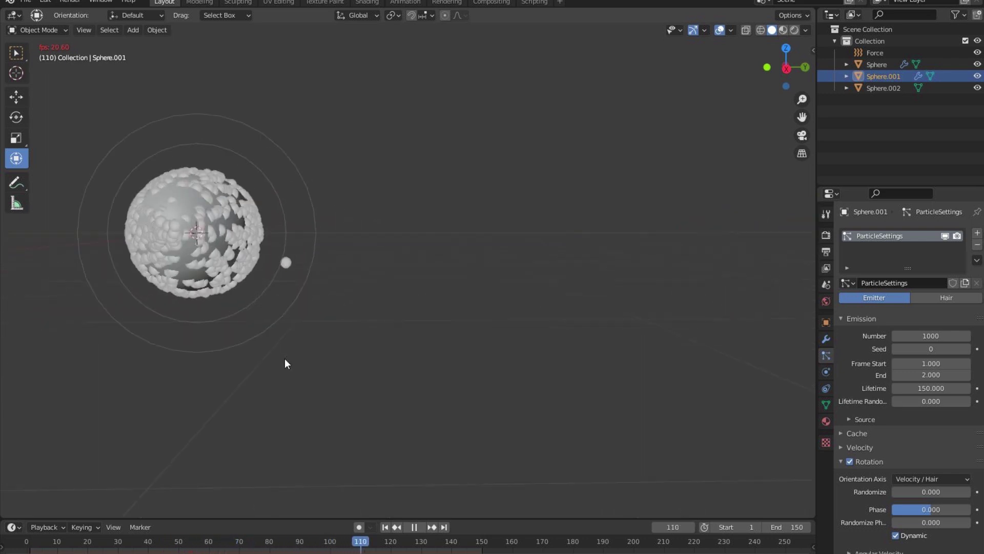
{"action": "middle_click_drag", "start_coordinate": [285, 358], "coordinate": [417, 332]}
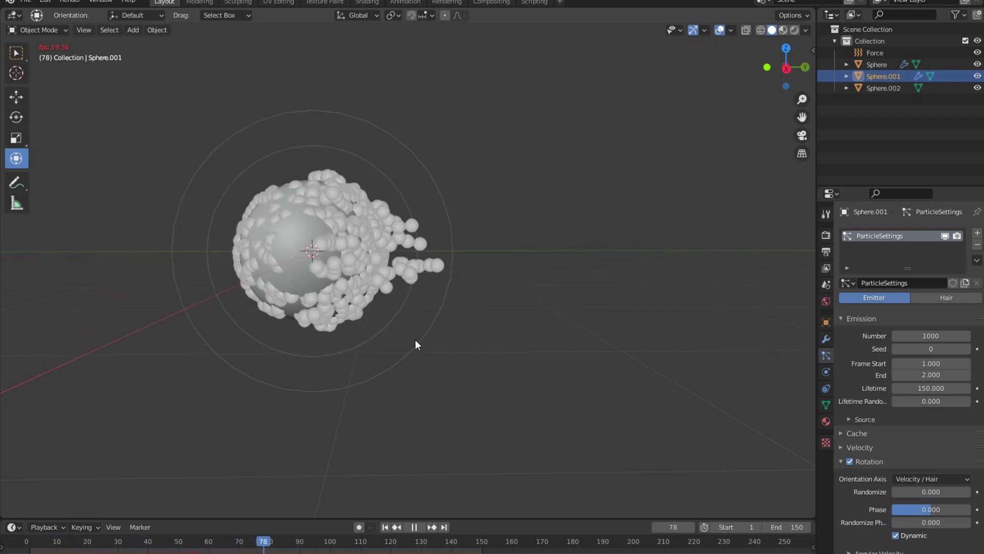
{"action": "key", "text": "space"}
- Render the middle sphere's particles as an object, picking the far sphere, Sphere.002, as the instance object
{"action": "scroll", "coordinate": [420, 336], "scroll_direction": "down", "scroll_amount": 2}
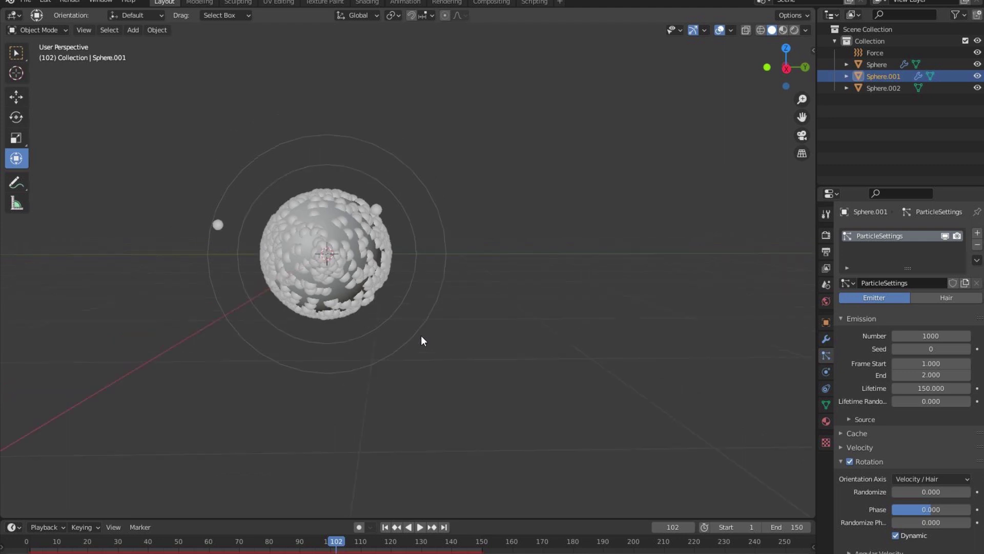
{"action": "scroll", "coordinate": [421, 335], "scroll_direction": "down", "scroll_amount": 4}
{"action": "middle_click_drag", "start_coordinate": [632, 328], "coordinate": [519, 328], "text": "shift"}
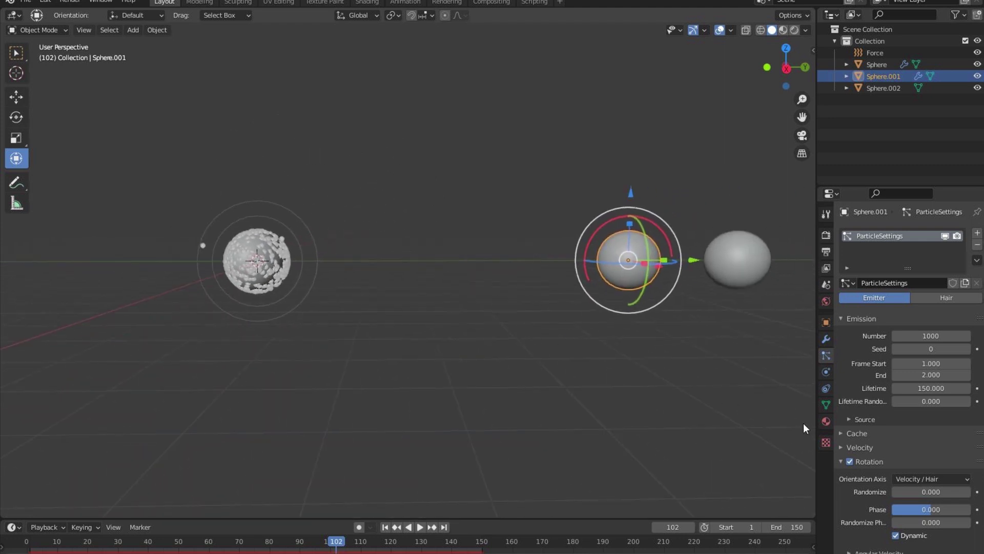
{"action": "scroll", "coordinate": [866, 422], "scroll_direction": "down", "scroll_amount": 8}
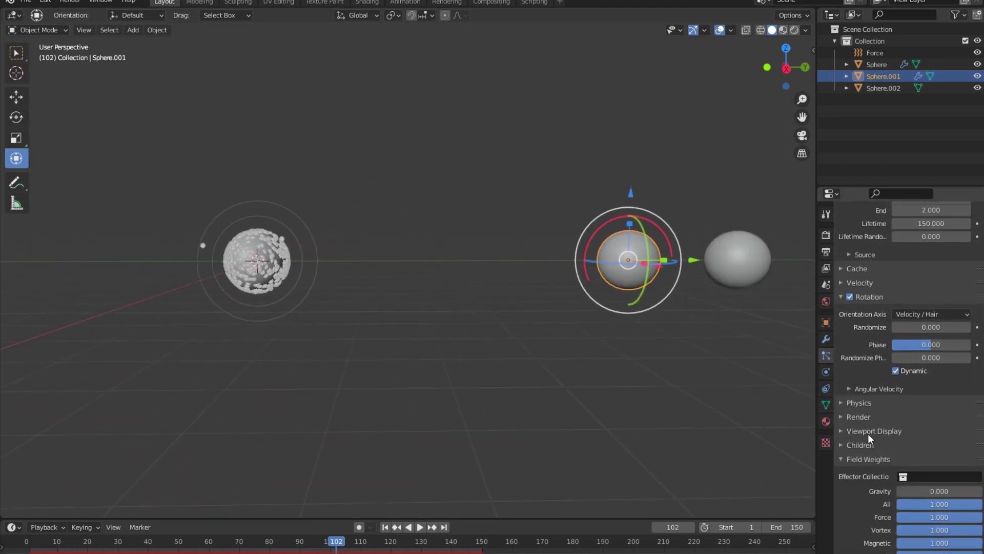
{"action": "left_click", "coordinate": [855, 418]}
{"action": "left_click", "coordinate": [938, 436]}
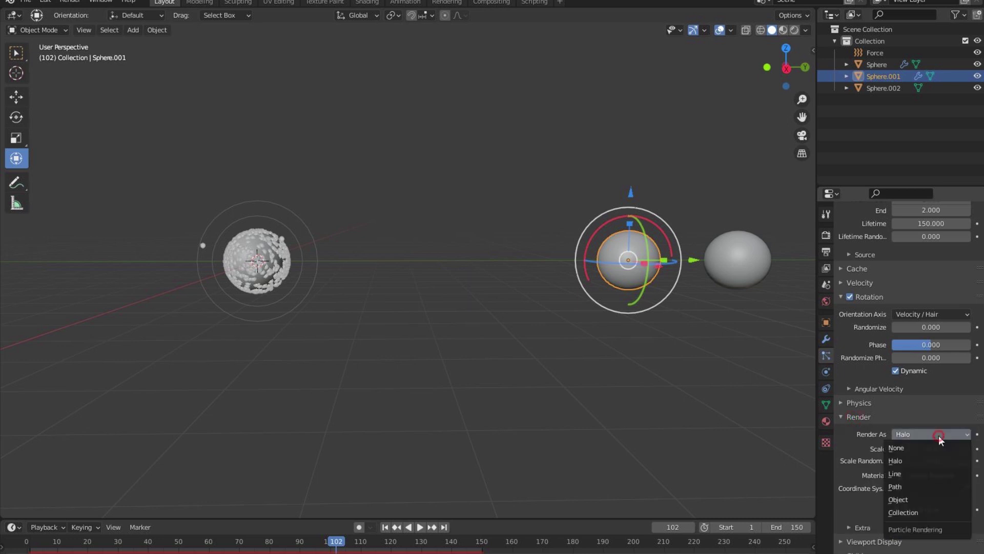
{"action": "left_click", "coordinate": [934, 498]}
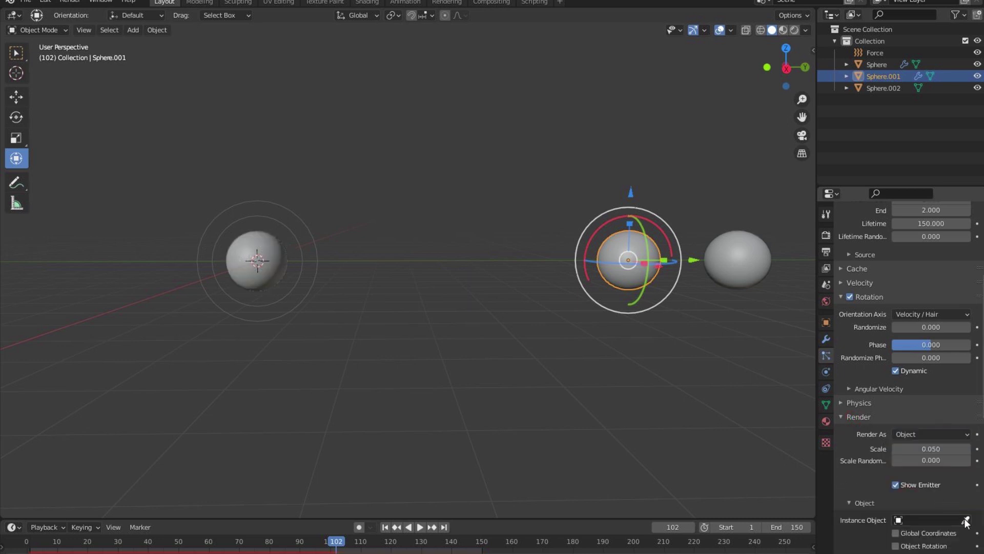
{"action": "left_click", "coordinate": [760, 264]}
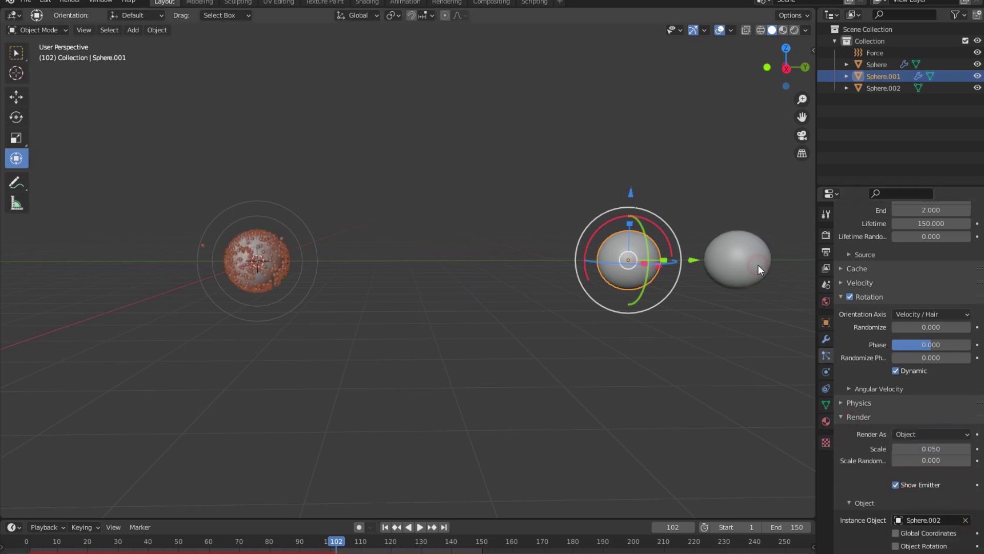
- Replay the simulation from the first frame and examine the instanced spheres around the sphere at the origin
{"action": "key", "text": "shift+Left"}
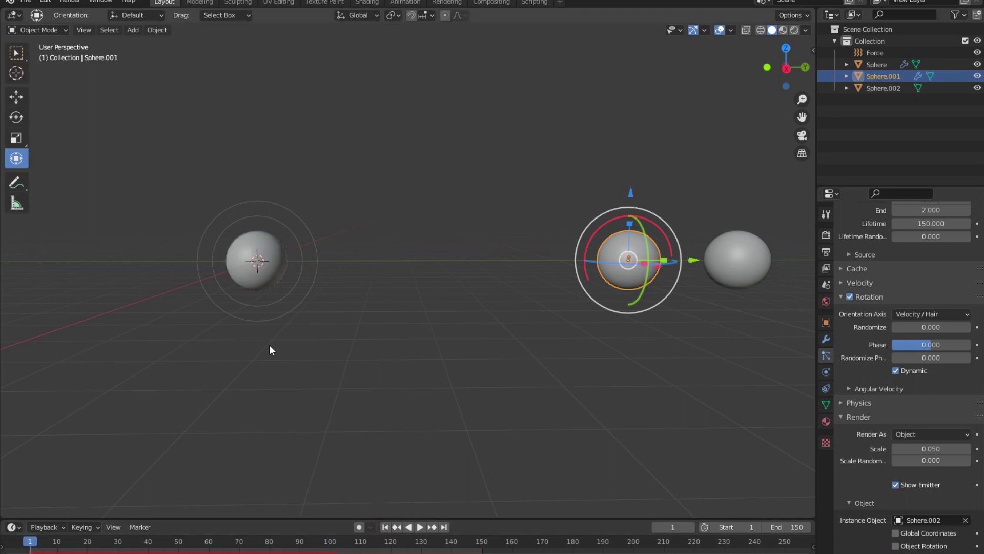
{"action": "key", "text": "space"}
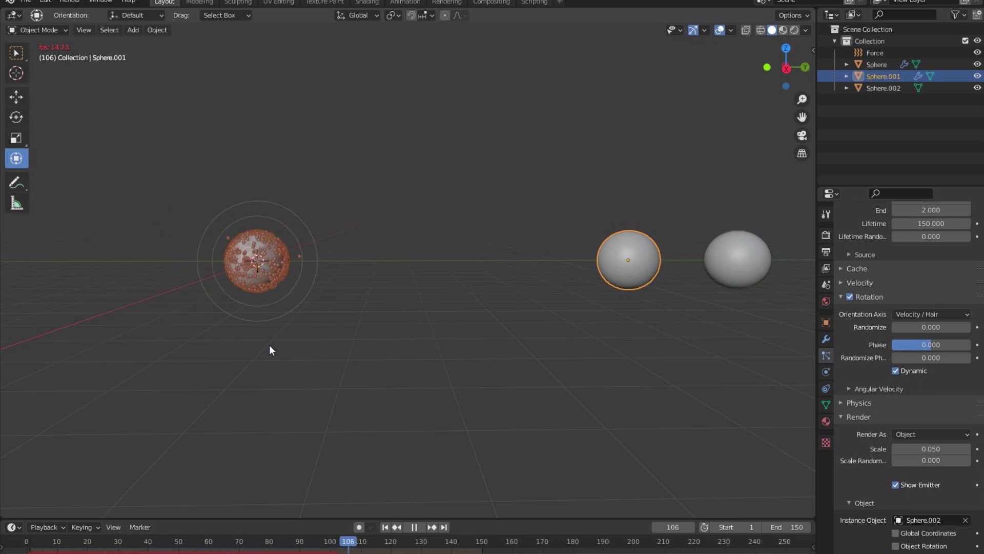
{"action": "key", "text": "space"}
{"action": "scroll", "coordinate": [242, 308], "scroll_direction": "up", "scroll_amount": 6}
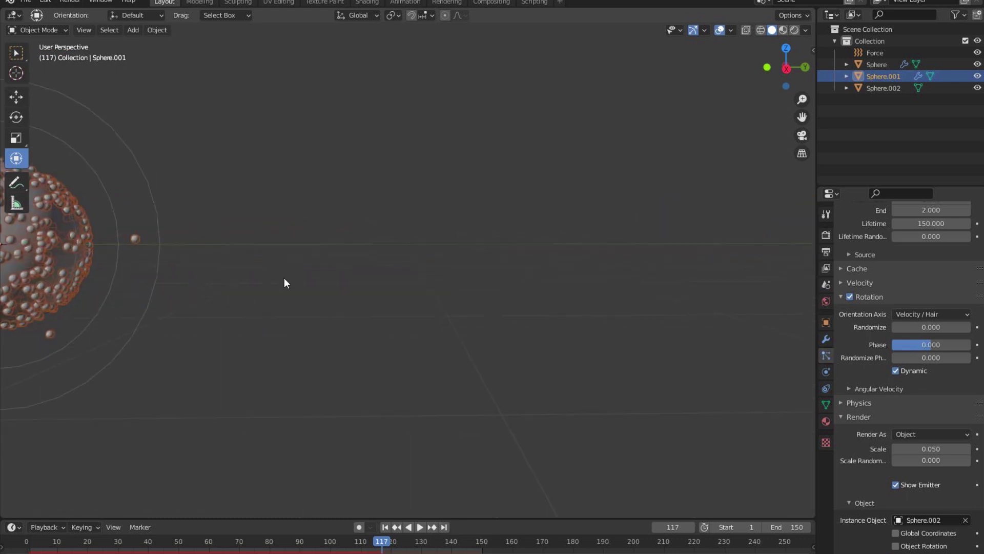
{"action": "middle_click_drag", "start_coordinate": [284, 277], "coordinate": [515, 271], "text": "shift"}
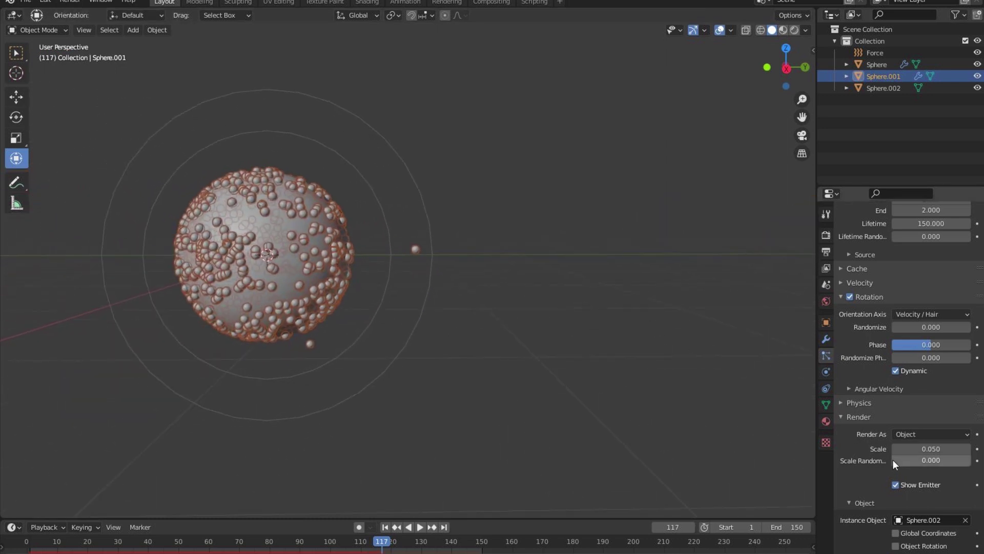
- Change the physics type of the middle sphere's particles to Boids
{"action": "scroll", "coordinate": [892, 466], "scroll_direction": "down", "scroll_amount": 1}
{"action": "scroll", "coordinate": [881, 475], "scroll_direction": "down", "scroll_amount": 1}
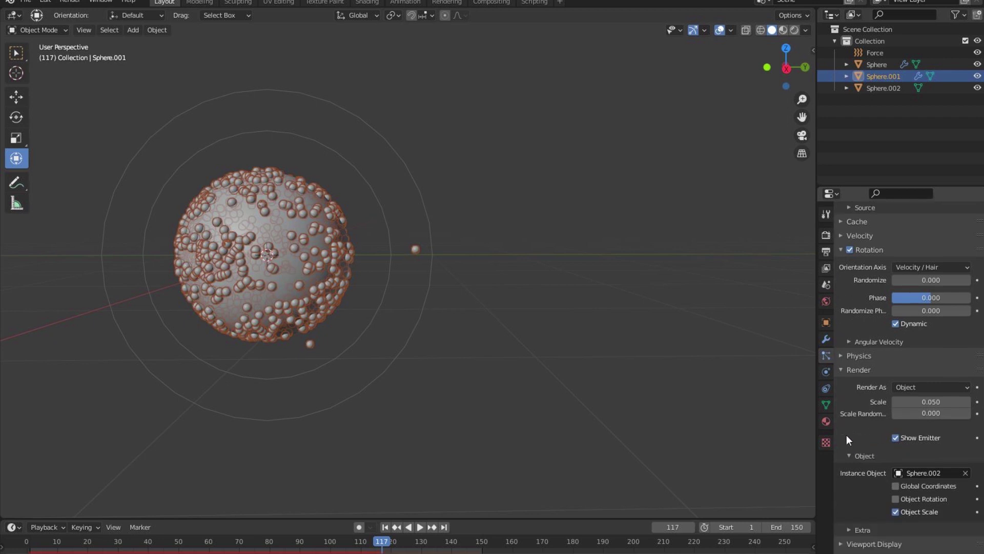
{"action": "scroll", "coordinate": [847, 429], "scroll_direction": "down", "scroll_amount": 1}
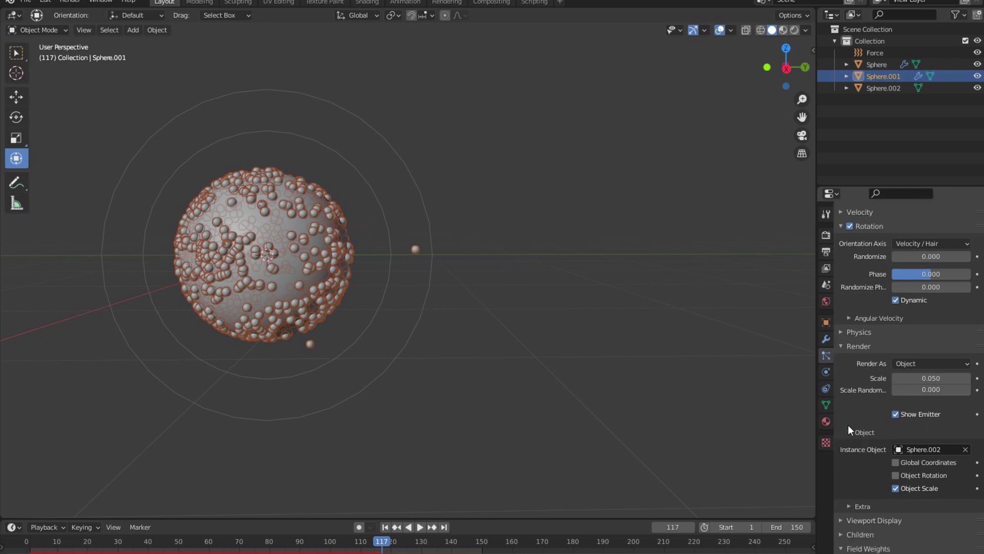
{"action": "left_click", "coordinate": [842, 344]}
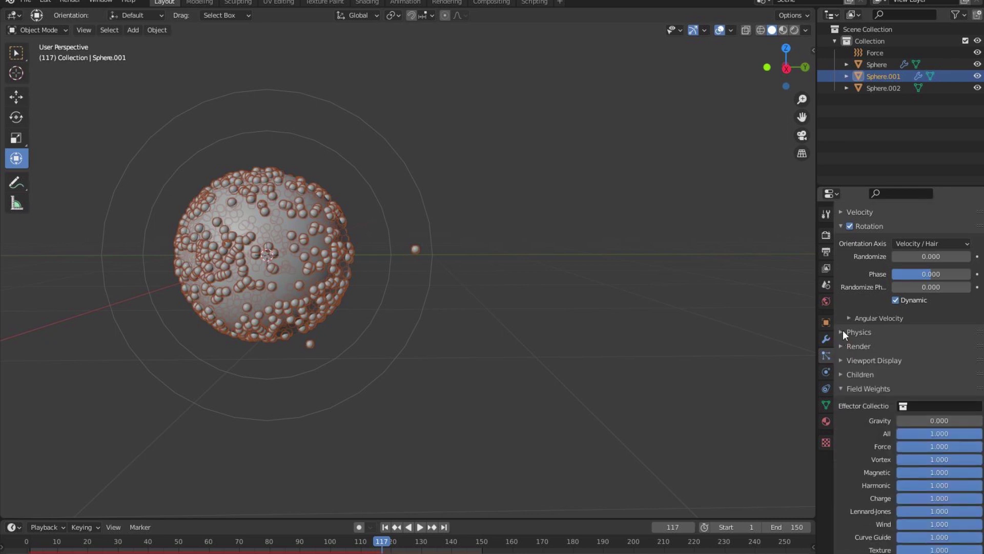
{"action": "left_click", "coordinate": [843, 331]}
{"action": "left_click", "coordinate": [912, 349]}
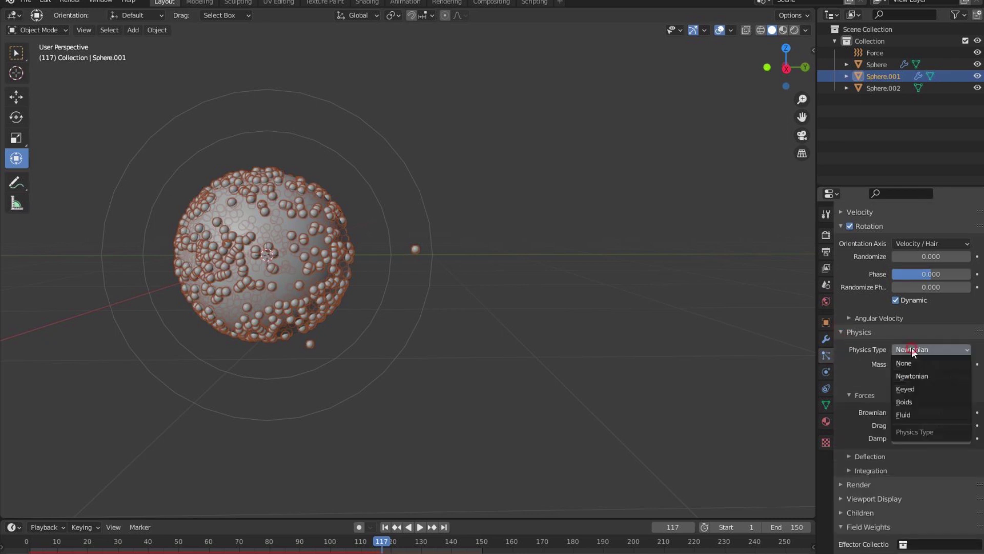
{"action": "left_click", "coordinate": [915, 401]}
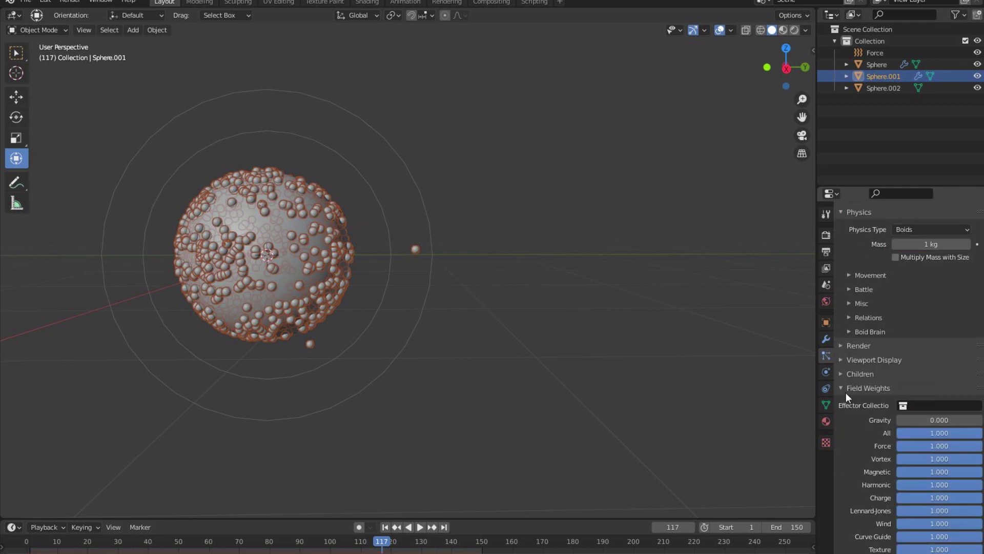
- Replay the Boids simulation from the first frame and examine from an angle how the particles cover the sphere at the origin
{"action": "left_click", "coordinate": [385, 527]}
{"action": "left_click", "coordinate": [419, 527]}
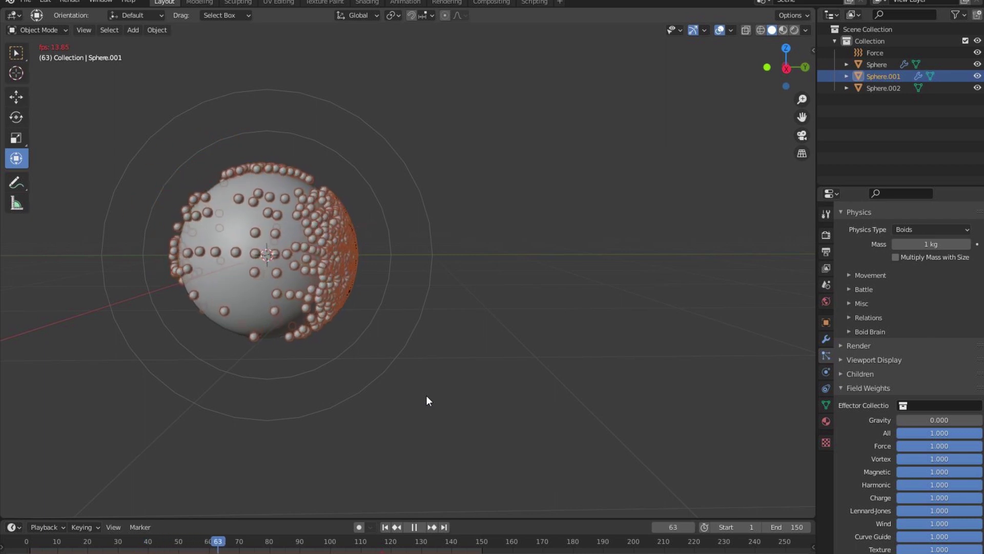
{"action": "key", "text": "space"}
{"action": "middle_click_drag", "start_coordinate": [479, 348], "coordinate": [411, 326]}
{"action": "scroll", "coordinate": [395, 315], "scroll_direction": "up", "scroll_amount": 4}
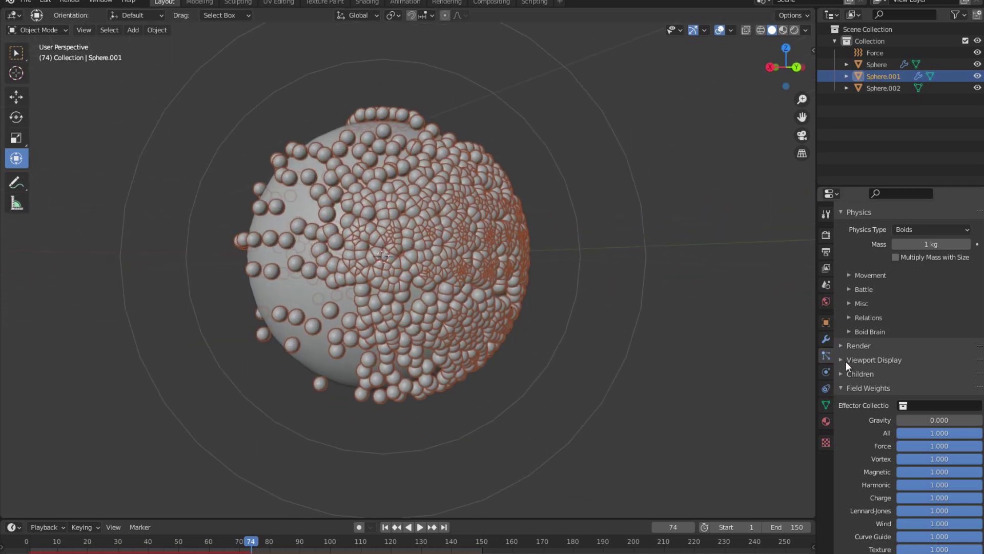
- Set the particles' emission end frame to 1 and replay the simulation from the first frame
{"action": "scroll", "coordinate": [854, 335], "scroll_direction": "up", "scroll_amount": 4}
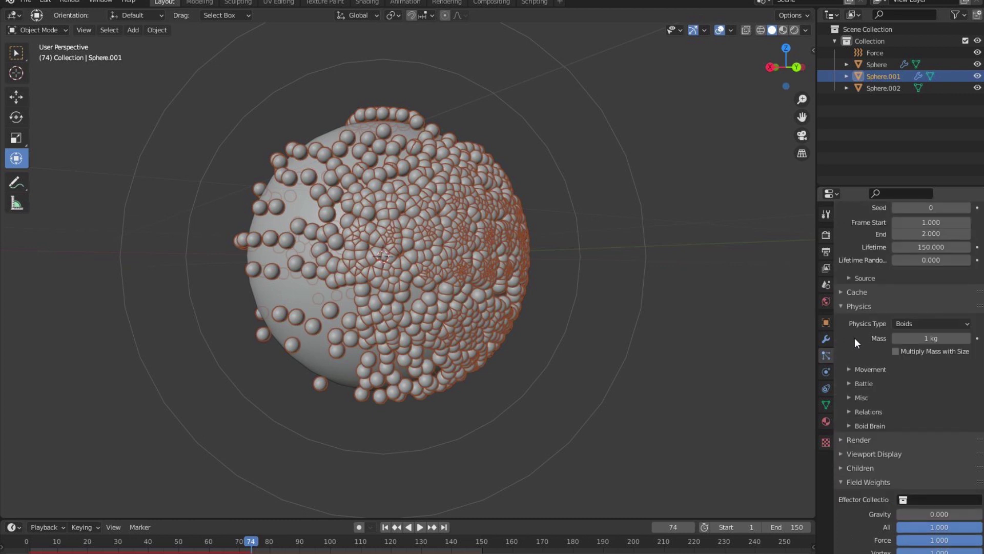
{"action": "left_click", "coordinate": [842, 308]}
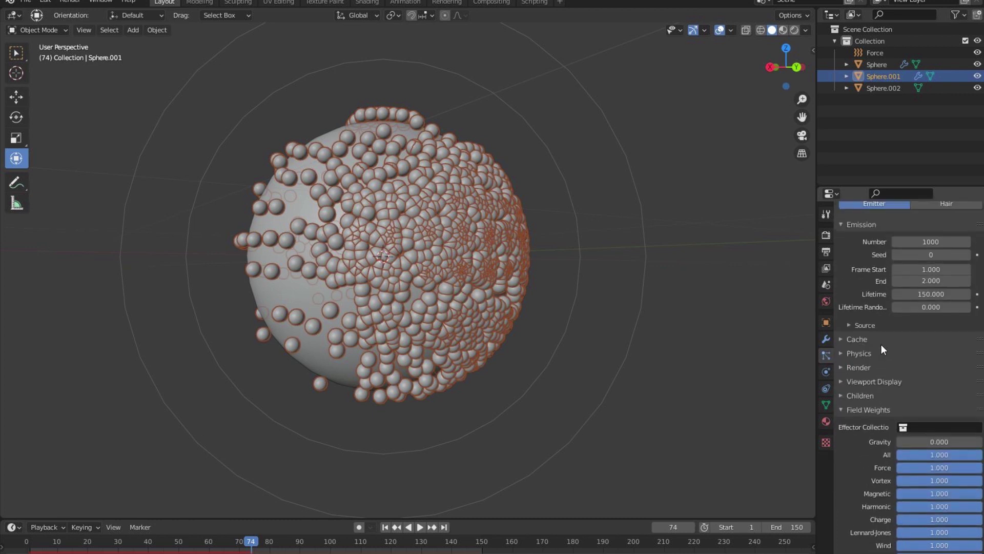
{"action": "left_click", "coordinate": [922, 278]}
{"action": "type", "text": "1"}
{"action": "key", "text": "Return"}
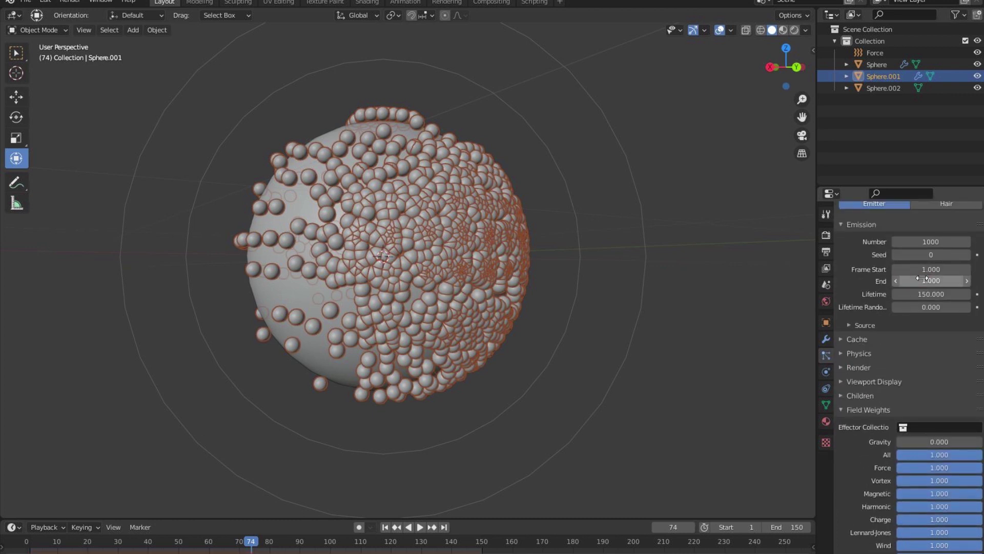
{"action": "left_click", "coordinate": [386, 527]}
{"action": "key", "text": "space"}
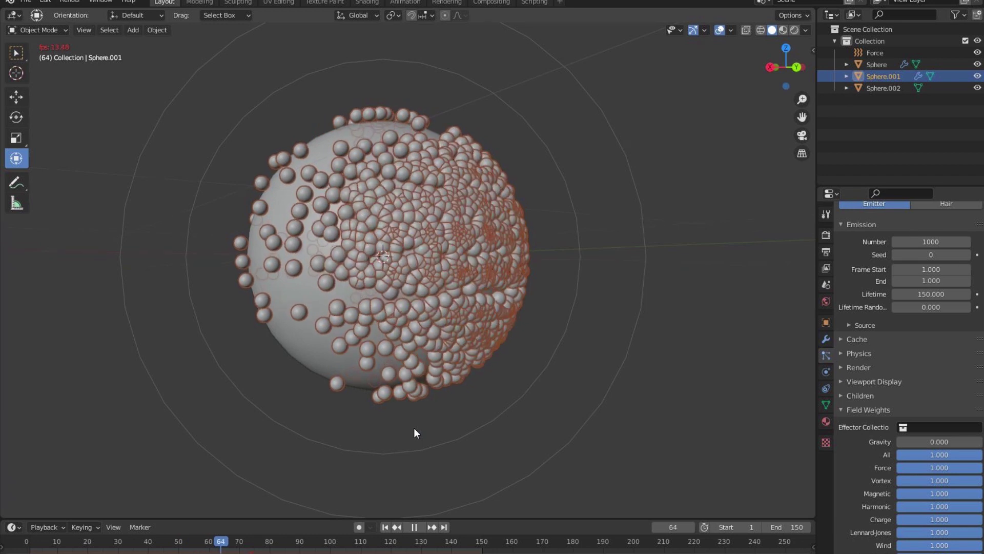
{"action": "key", "text": "space"}
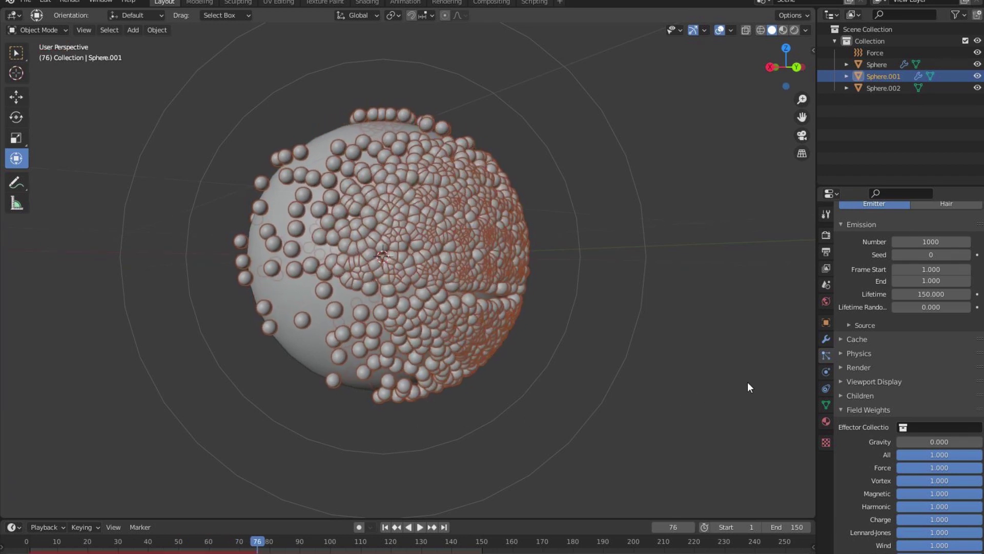
- Set the render scale of Sphere.001's instanced particles to 0.1
{"action": "left_click", "coordinate": [849, 367]}
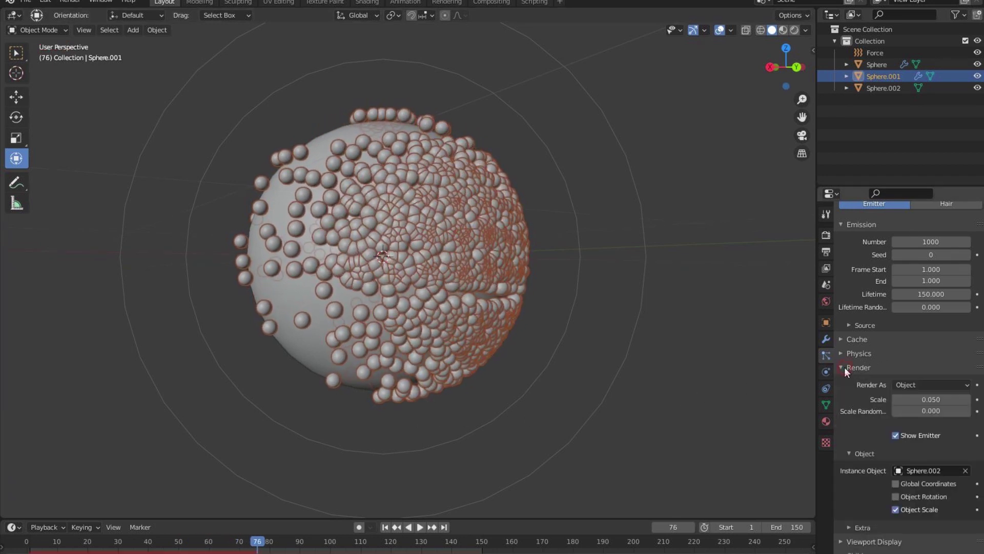
{"action": "left_click", "coordinate": [928, 398]}
{"action": "type", "text": ".1"}
{"action": "key", "text": "Return"}
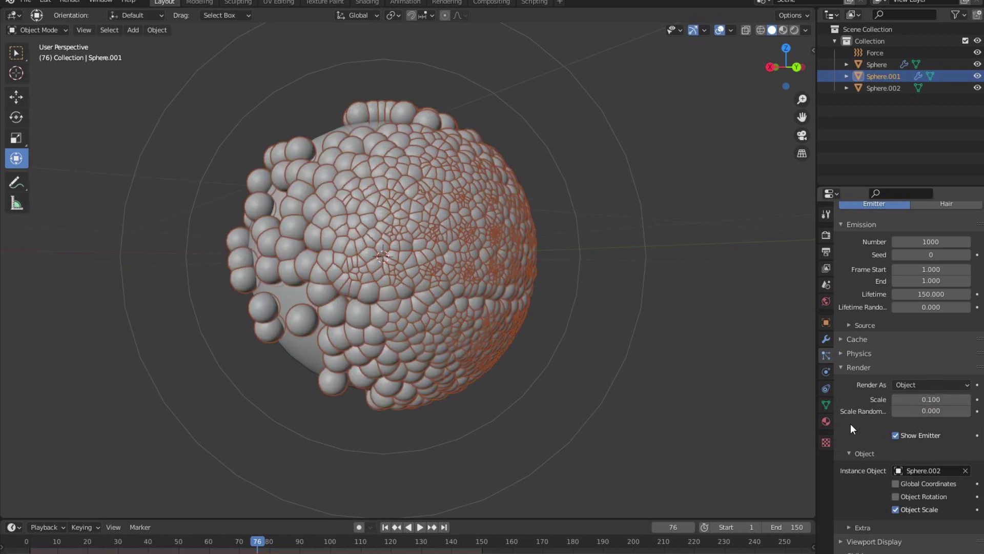
- Reveal the emission source settings and replay the simulation from the first frame to examine the enlarged instances
{"action": "left_click", "coordinate": [860, 324]}
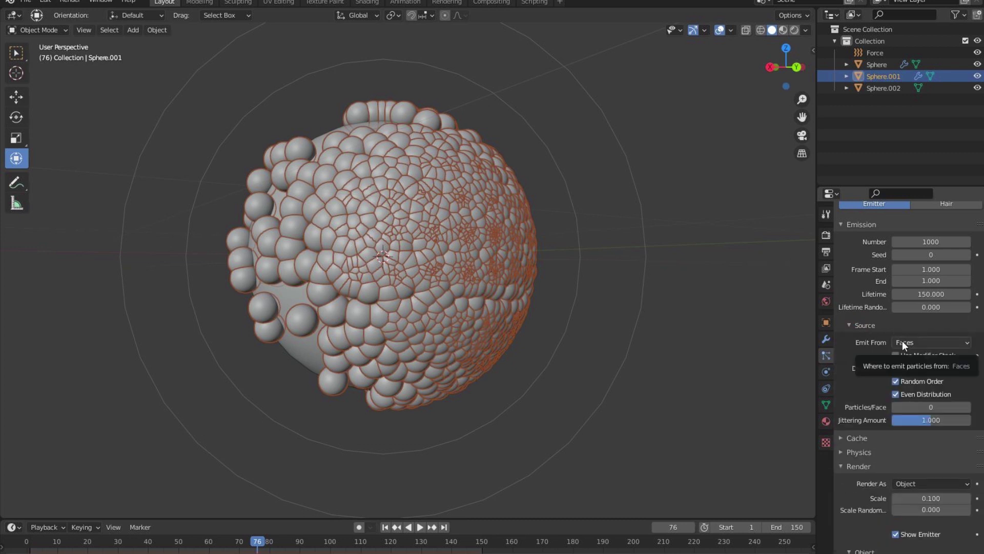
{"action": "left_click", "coordinate": [385, 527]}
{"action": "left_click", "coordinate": [420, 527]}
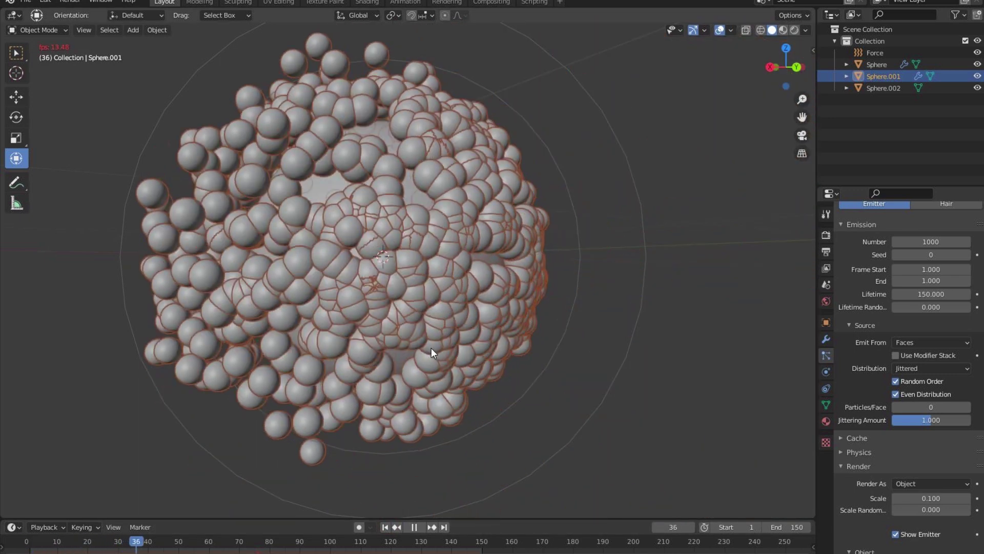
{"action": "key", "text": "space"}
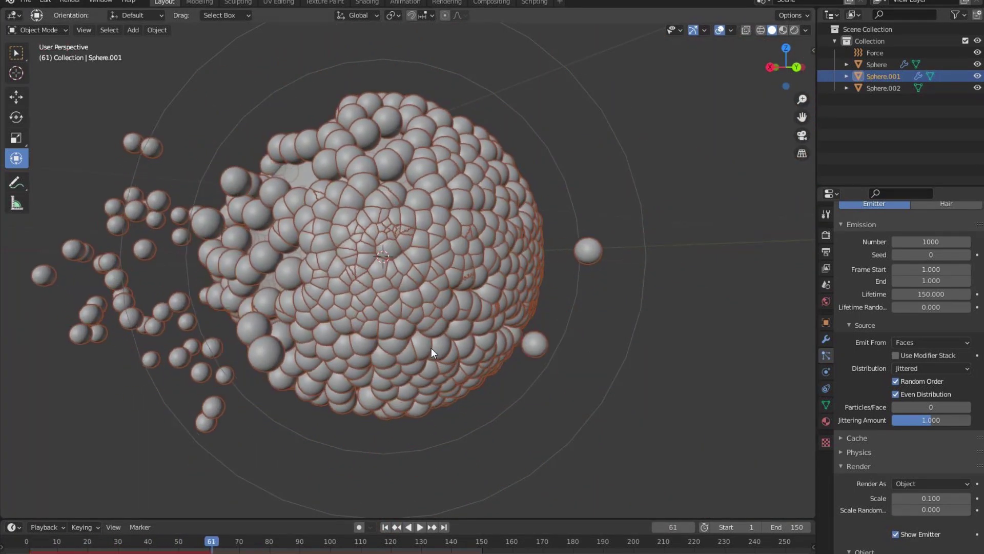
- Emit the particles from the volume of Sphere.001 and replay the simulation from the first frame
{"action": "left_click", "coordinate": [906, 342]}
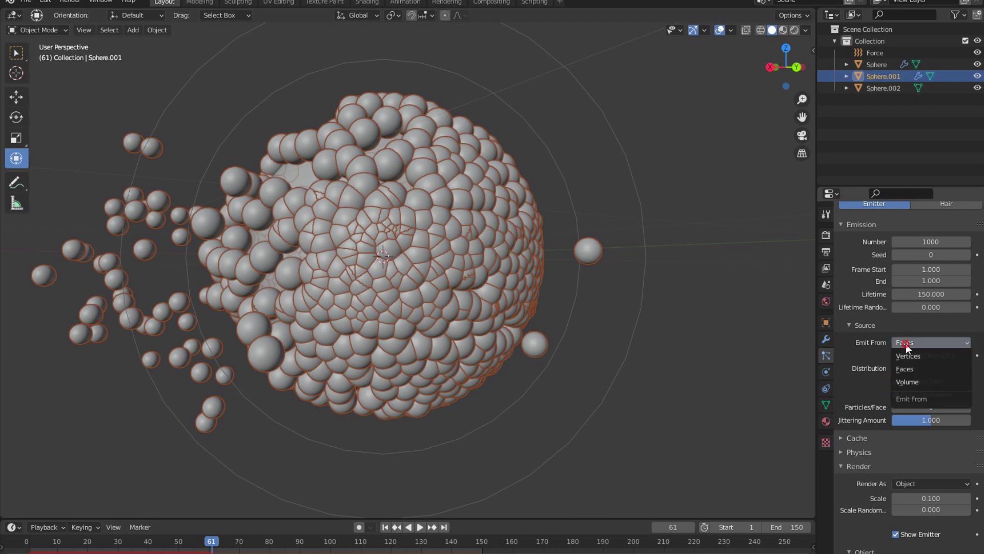
{"action": "left_click", "coordinate": [913, 373]}
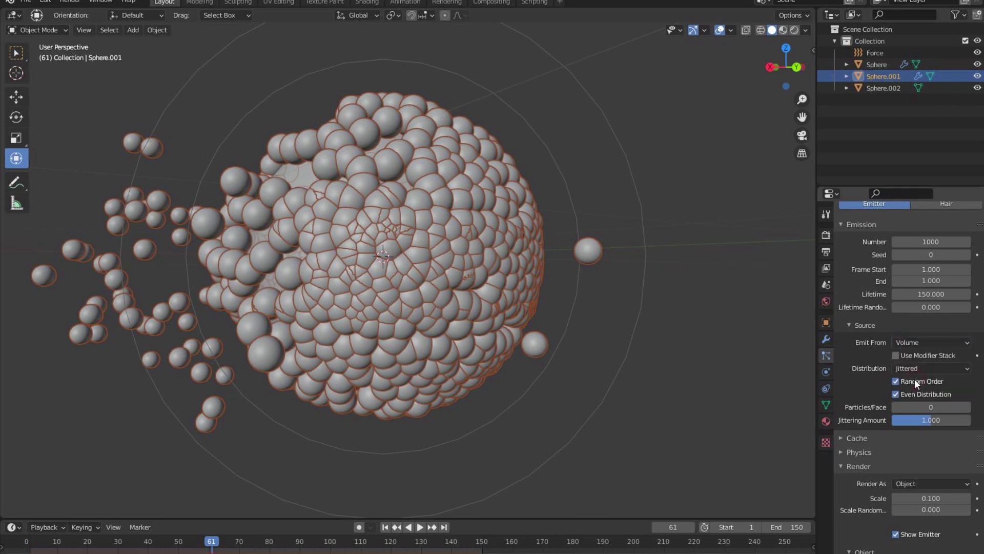
{"action": "left_click", "coordinate": [386, 527]}
{"action": "key", "text": "space"}
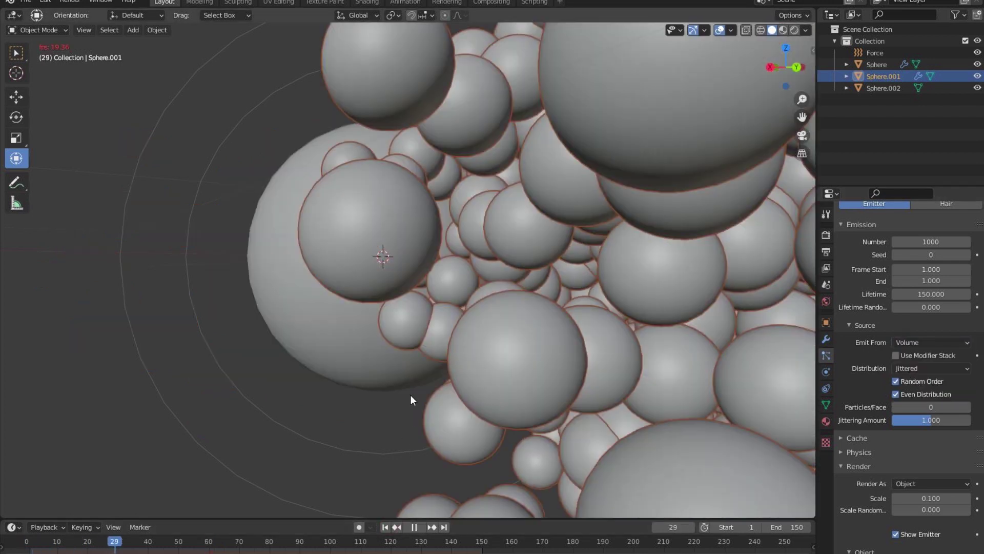
{"action": "key", "text": "space"}
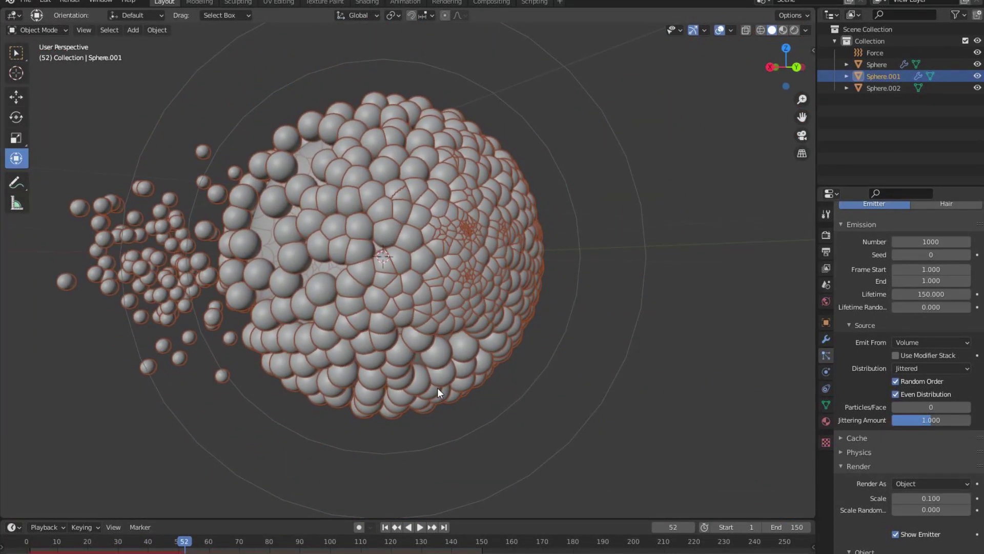
- Change the particle distribution to Grid, enable Use Modifier Stack, and replay the simulation from the first frame
{"action": "left_click", "coordinate": [931, 369]}
{"action": "left_click", "coordinate": [921, 408]}
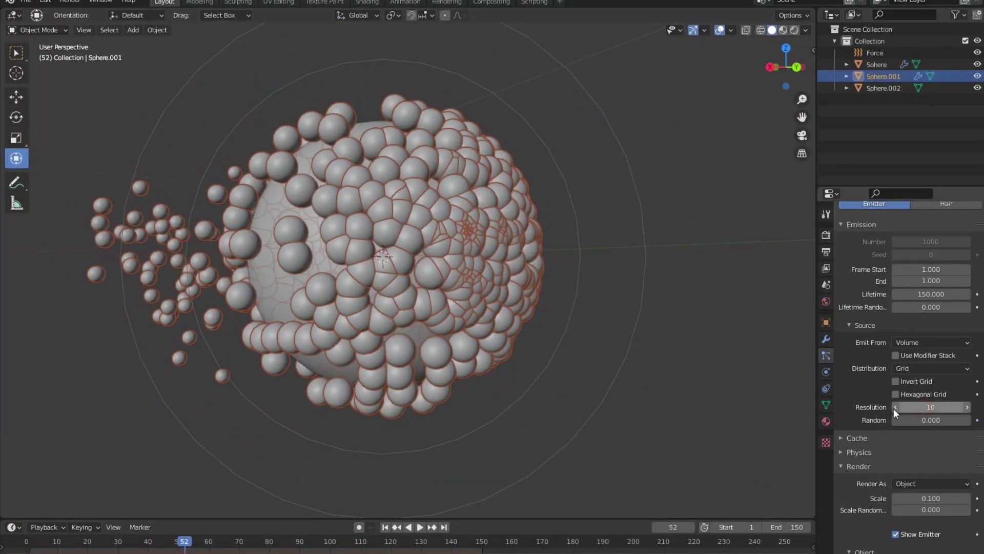
{"action": "left_click", "coordinate": [895, 356]}
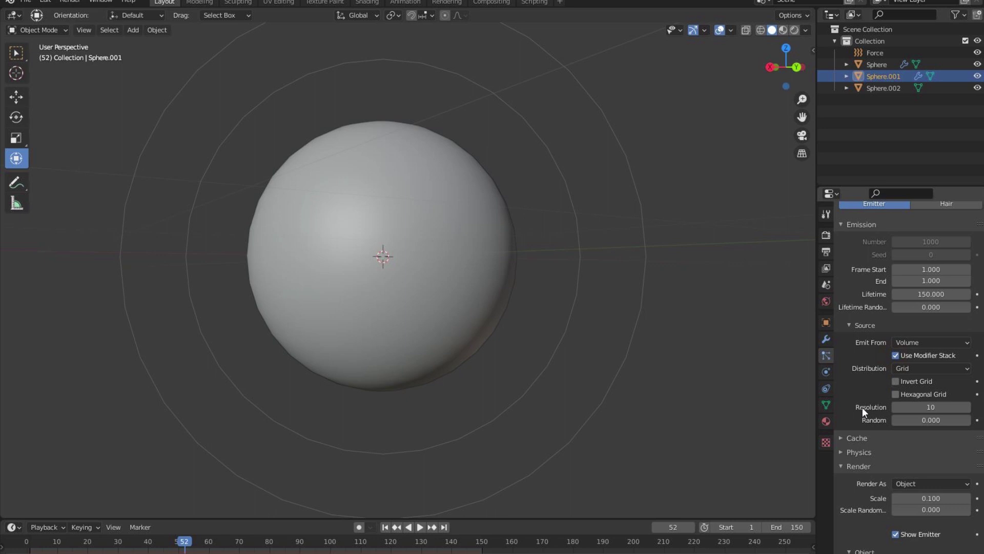
{"action": "left_click", "coordinate": [386, 527]}
{"action": "key", "text": "space"}
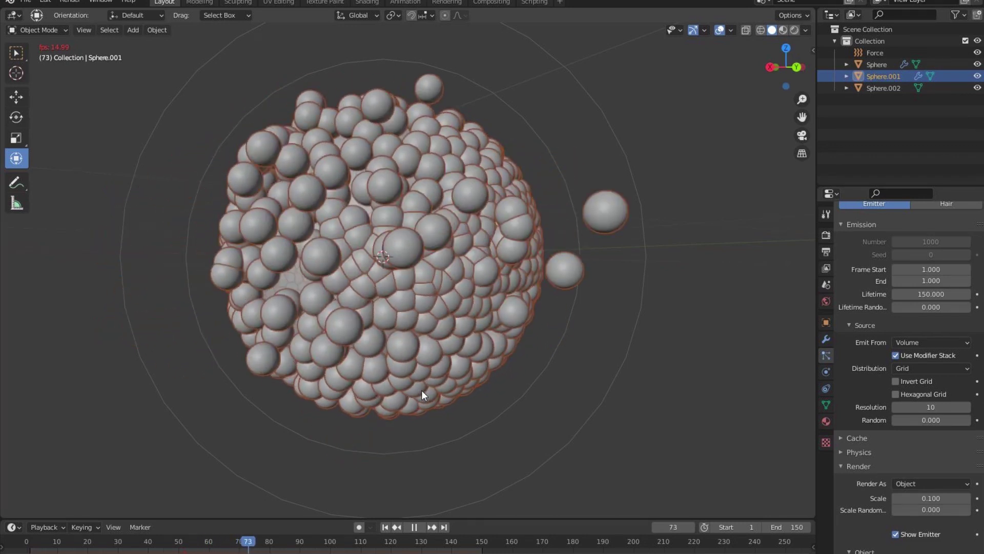
{"action": "key", "text": "space"}
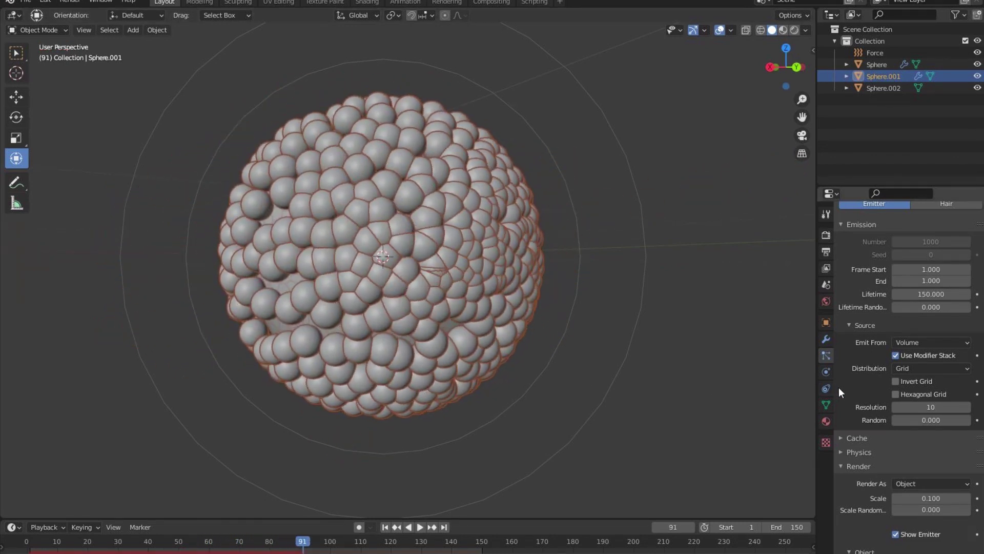
- Set the grid resolution to 9 and replay the simulation, examining the sphere's coverage from another angle
{"action": "left_click", "coordinate": [895, 407]}
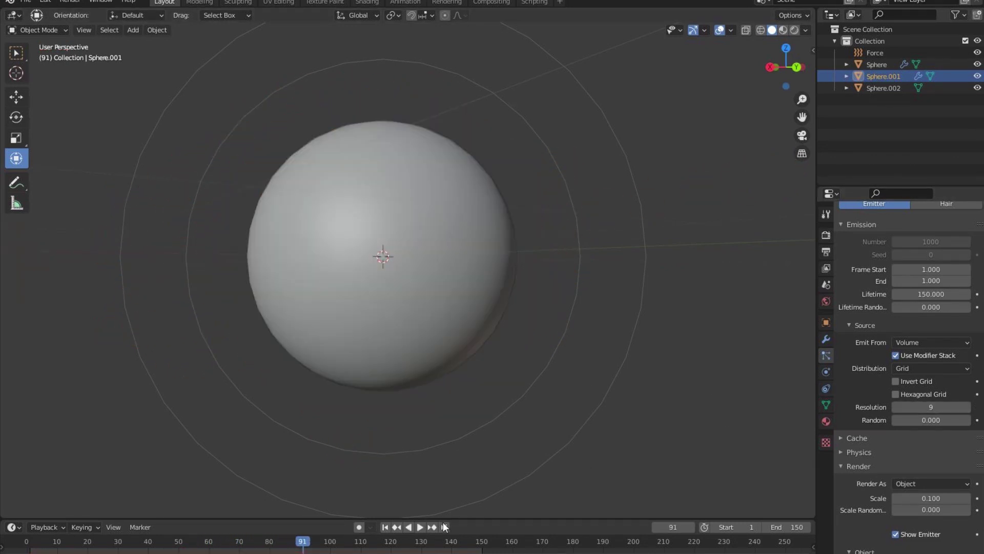
{"action": "left_click", "coordinate": [385, 527]}
{"action": "key", "text": "space"}
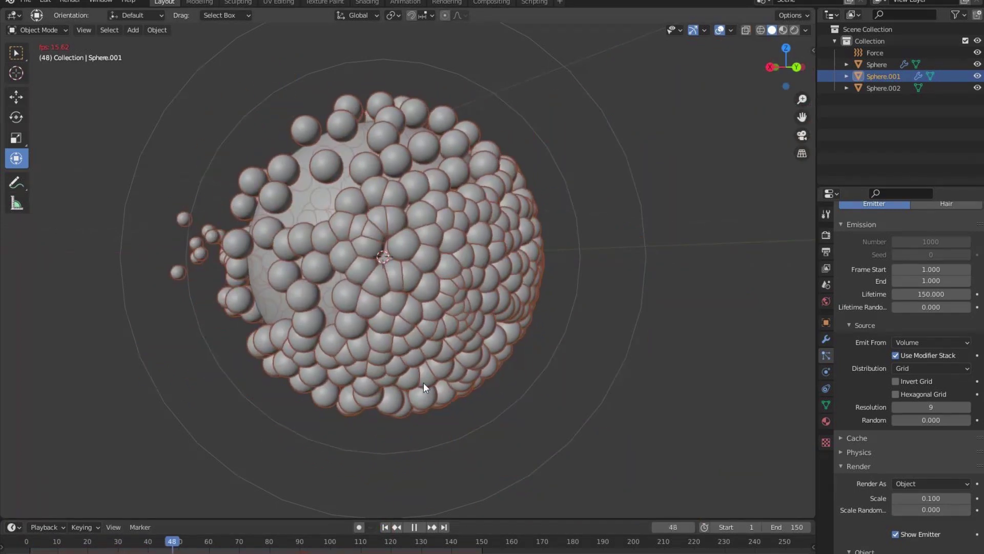
{"action": "middle_click_drag", "start_coordinate": [445, 359], "coordinate": [479, 363]}
{"action": "scroll", "coordinate": [470, 357], "scroll_direction": "down", "scroll_amount": 4}
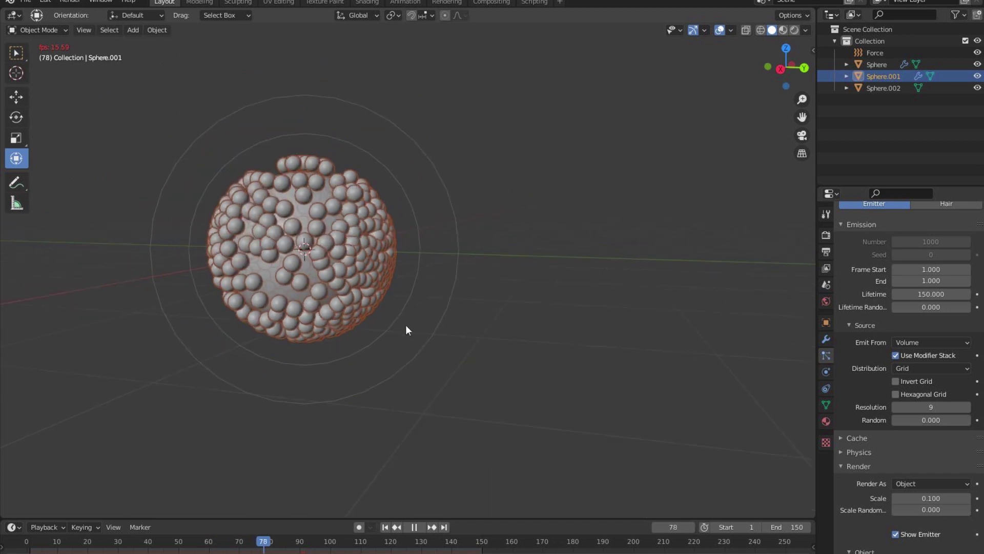
{"action": "middle_click_drag", "start_coordinate": [405, 324], "coordinate": [487, 326], "text": "shift"}
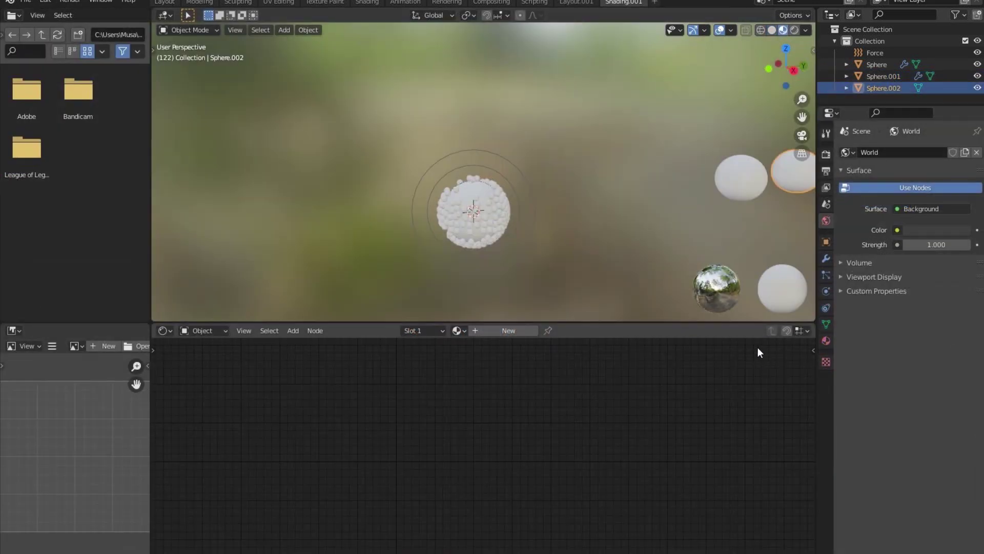
- Create a new material for the instanced sphere Sphere.002 and delete its Principled BSDF node
{"action": "left_click", "coordinate": [508, 334]}
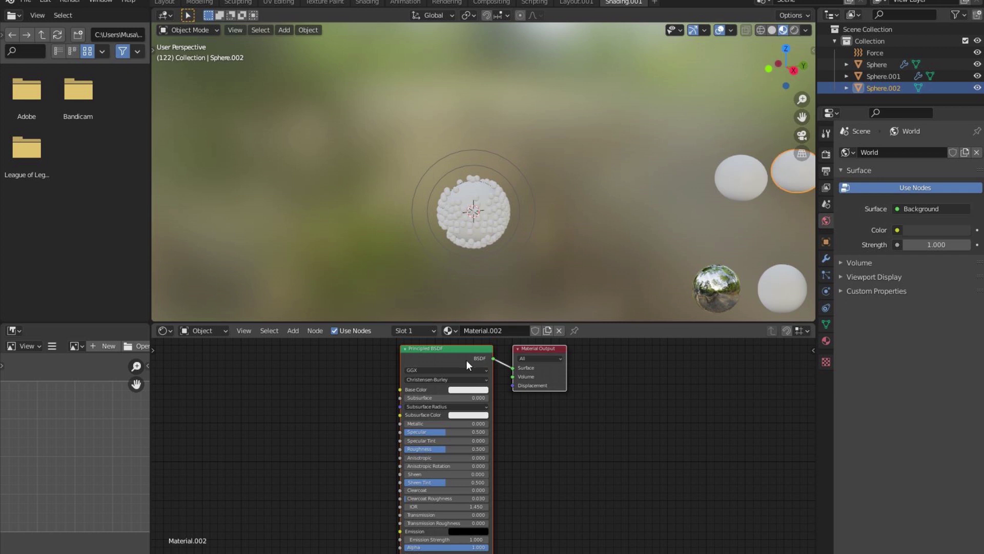
{"action": "left_click_drag", "start_coordinate": [150, 255], "coordinate": [40, 256]}
{"action": "scroll", "coordinate": [297, 382], "scroll_direction": "up", "scroll_amount": 3}
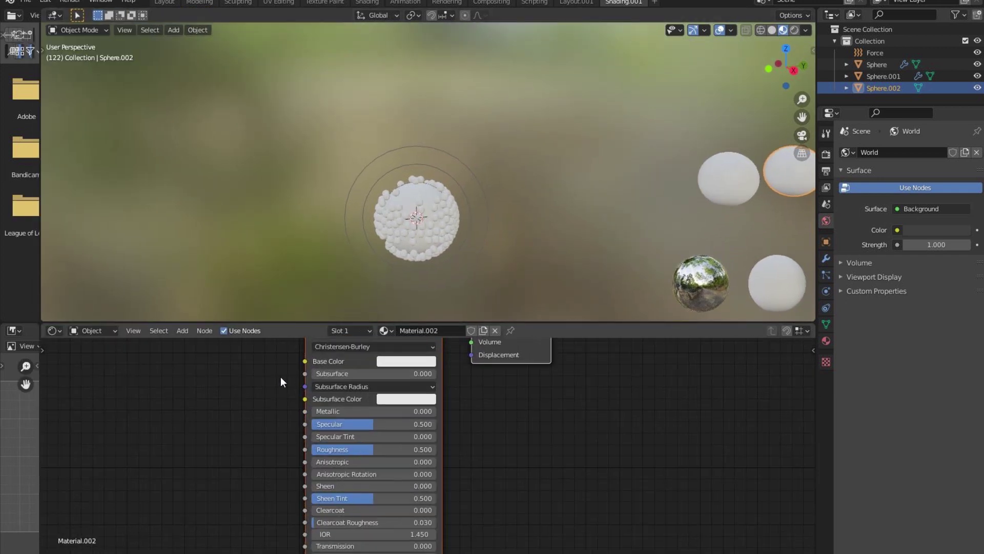
{"action": "middle_click_drag", "start_coordinate": [282, 378], "coordinate": [422, 479]}
{"action": "left_click", "coordinate": [475, 395]}
{"action": "key", "text": "x"}
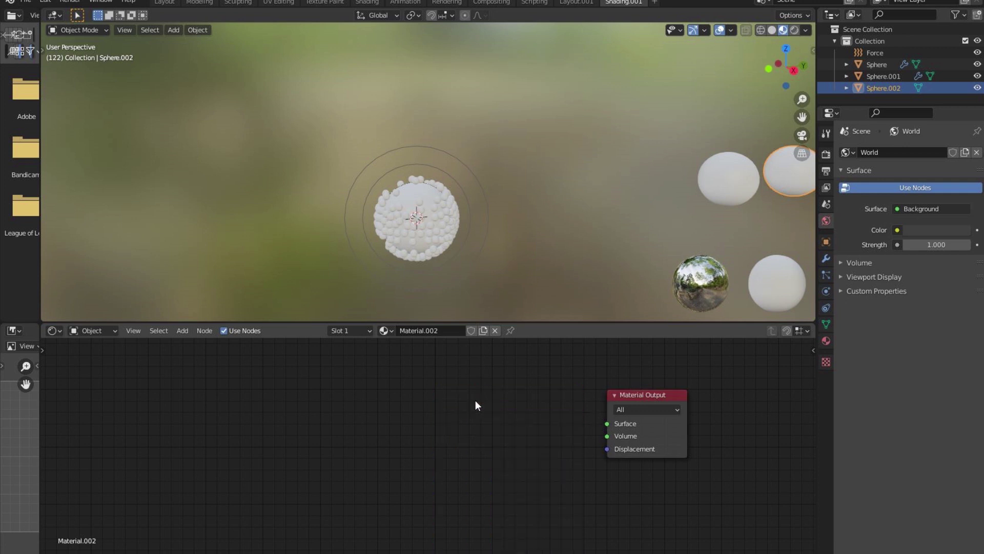
- Add a Glossy BSDF node to the material, placed before the Material Output node
{"action": "left_click", "coordinate": [183, 331]}
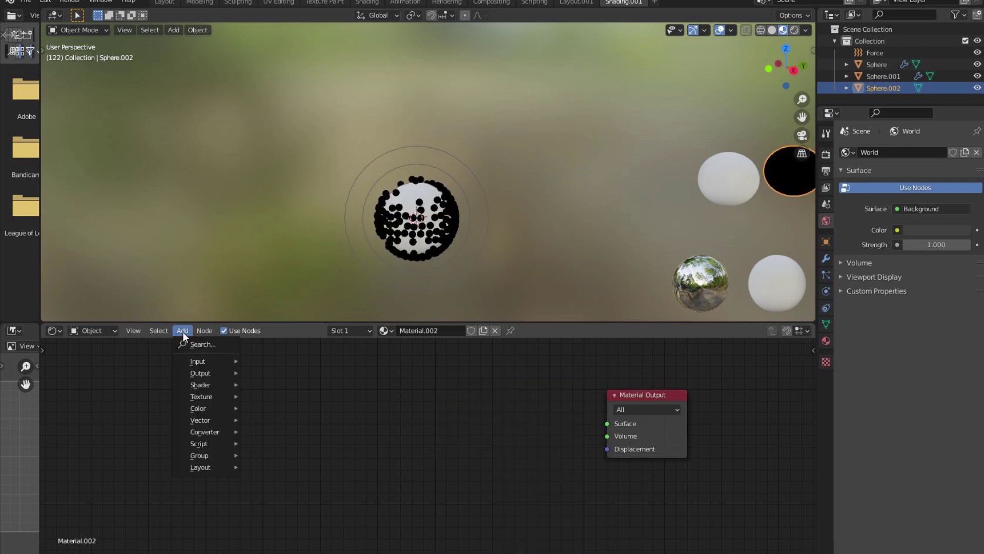
{"action": "left_click", "coordinate": [200, 344]}
{"action": "type", "text": "g"}
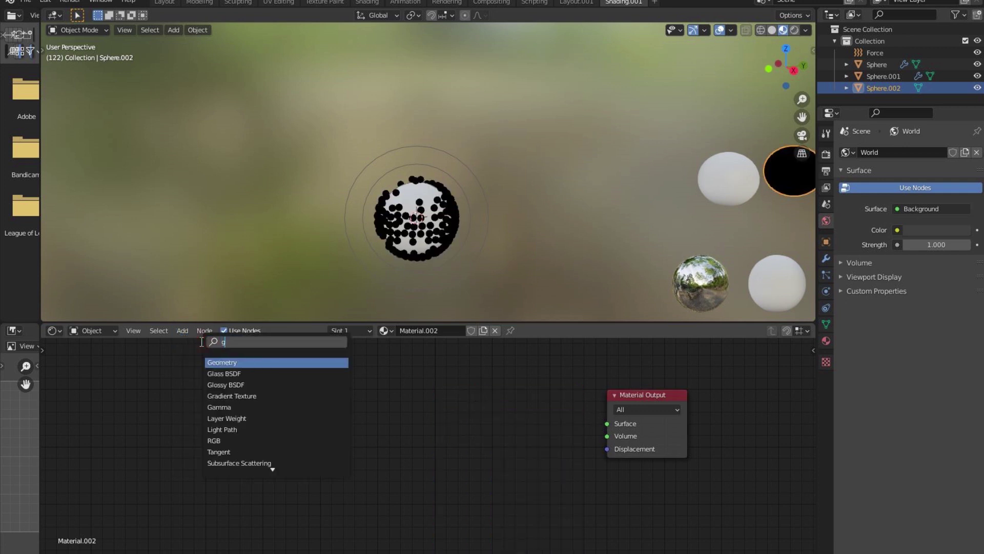
{"action": "type", "text": "lo"}
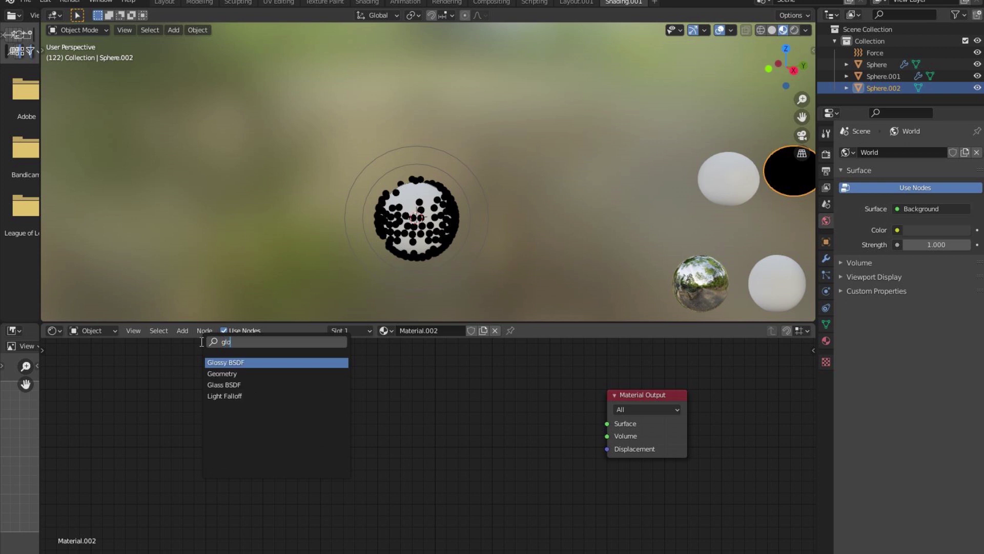
{"action": "key", "text": "Return"}
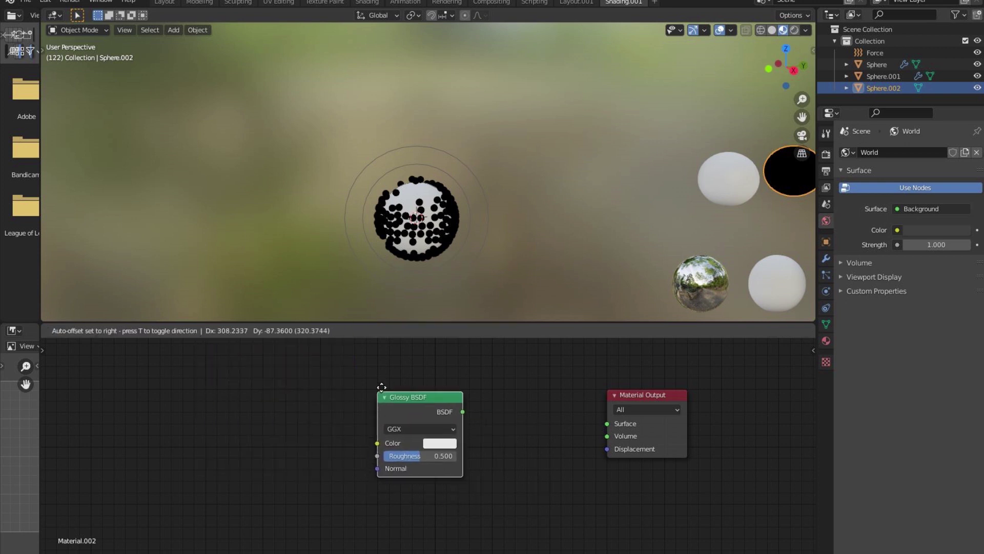
{"action": "left_click", "coordinate": [378, 387]}
- Add a Diffuse BSDF node directly below the Glossy BSDF node
{"action": "left_click", "coordinate": [183, 331]}
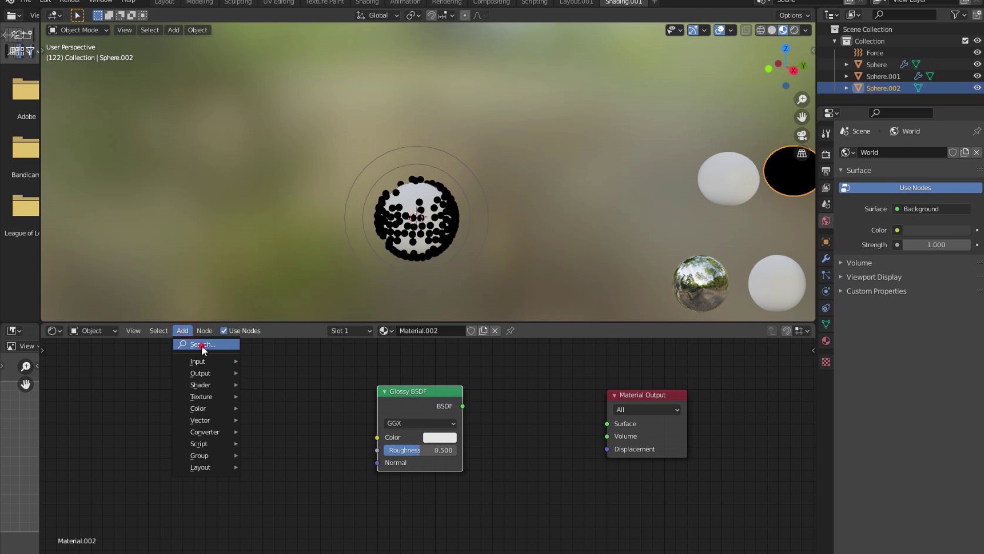
{"action": "left_click", "coordinate": [202, 345]}
{"action": "type", "text": "di"}
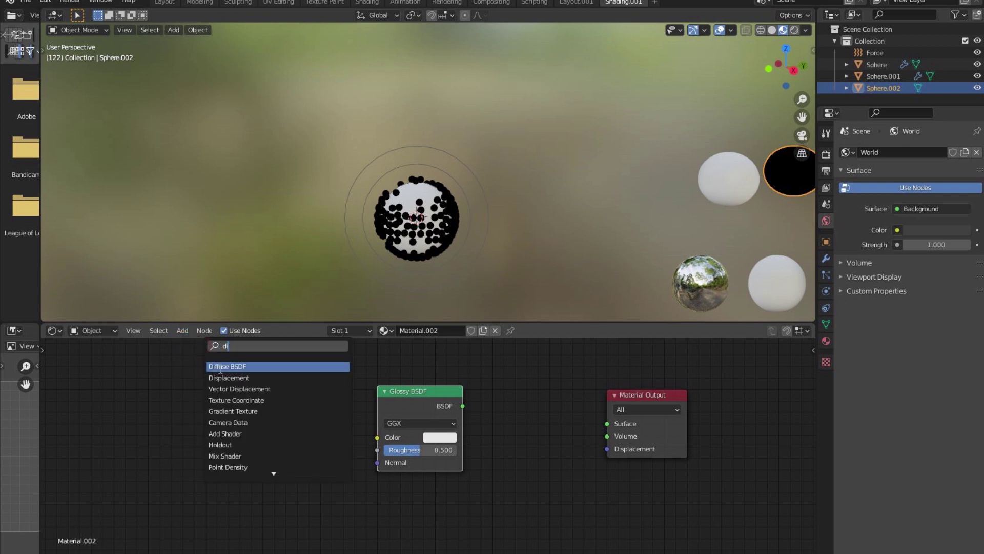
{"action": "key", "text": "Return"}
{"action": "left_click", "coordinate": [379, 487]}
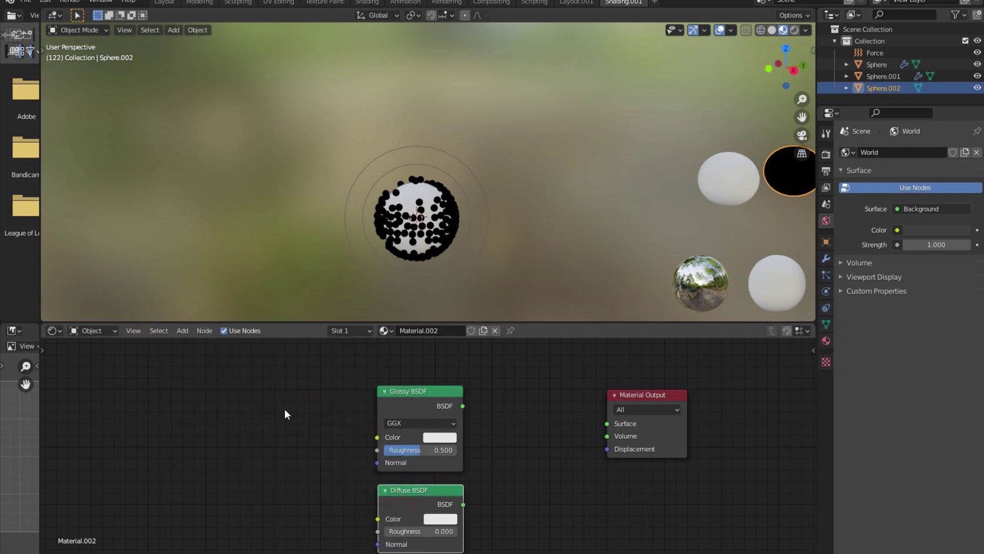
- Add a Fresnel node directly above the Glossy BSDF node
{"action": "left_click", "coordinate": [187, 331]}
{"action": "left_click", "coordinate": [201, 344]}
{"action": "type", "text": "fre"}
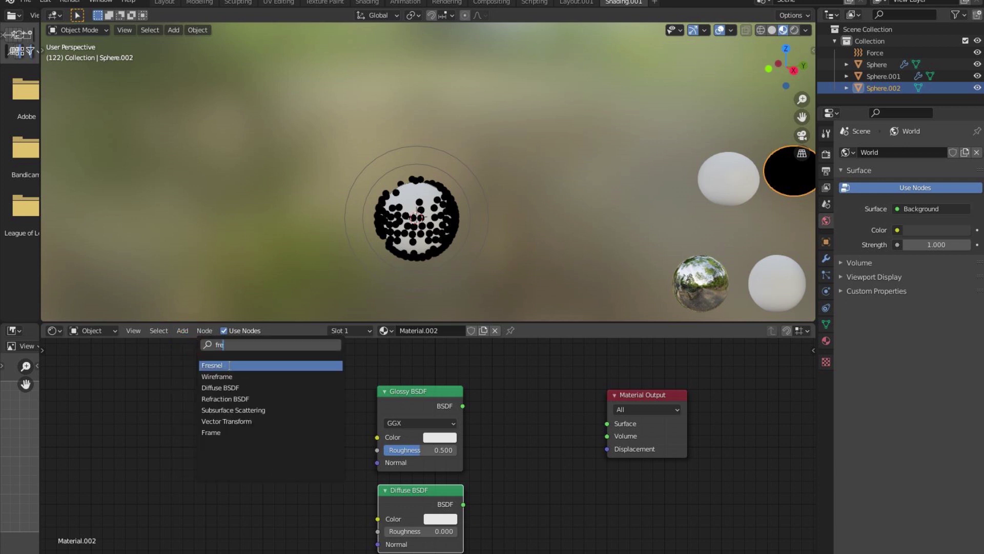
{"action": "key", "text": "Return"}
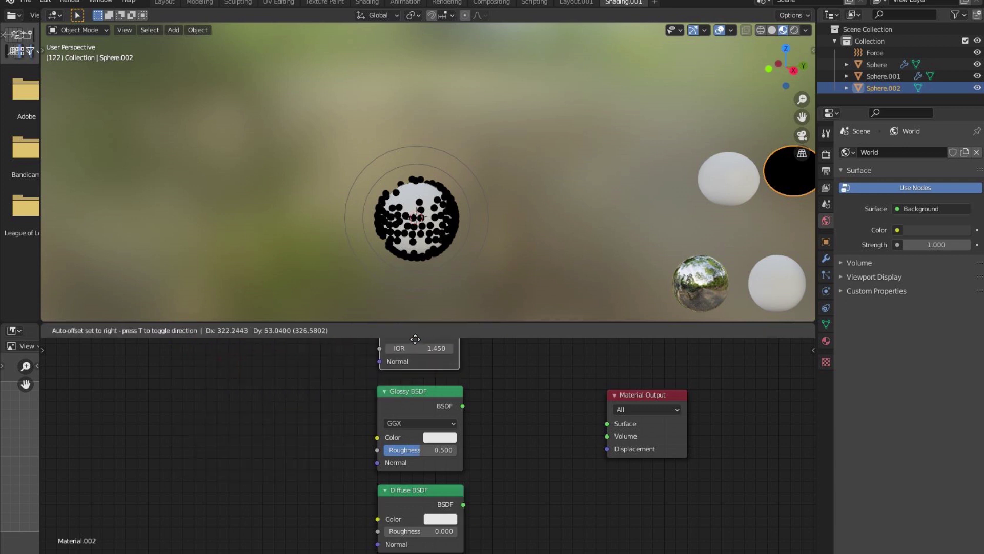
{"action": "left_click", "coordinate": [451, 361]}
{"action": "scroll", "coordinate": [506, 417], "scroll_direction": "down", "scroll_amount": 2}
{"action": "middle_click_drag", "start_coordinate": [472, 426], "coordinate": [310, 434]}
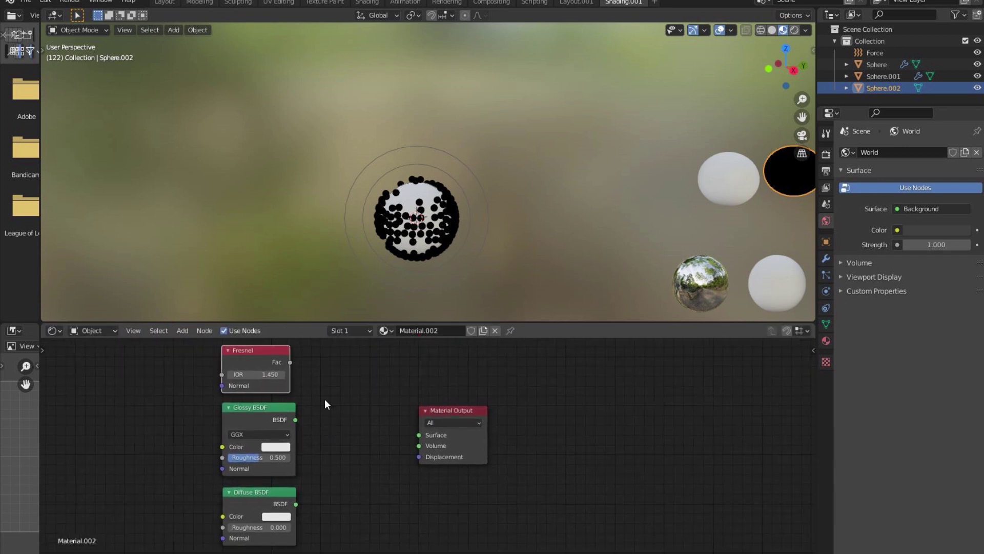
- Move the Material Output node farther from the shader nodes and add a Mix Shader node in the gap
{"action": "left_click_drag", "start_coordinate": [424, 410], "coordinate": [545, 419]}
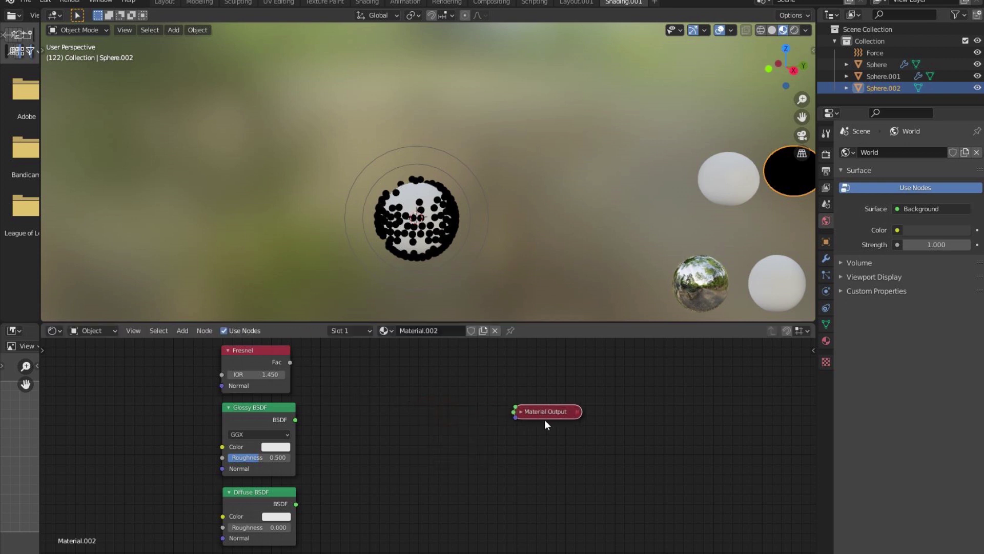
{"action": "left_click", "coordinate": [182, 331]}
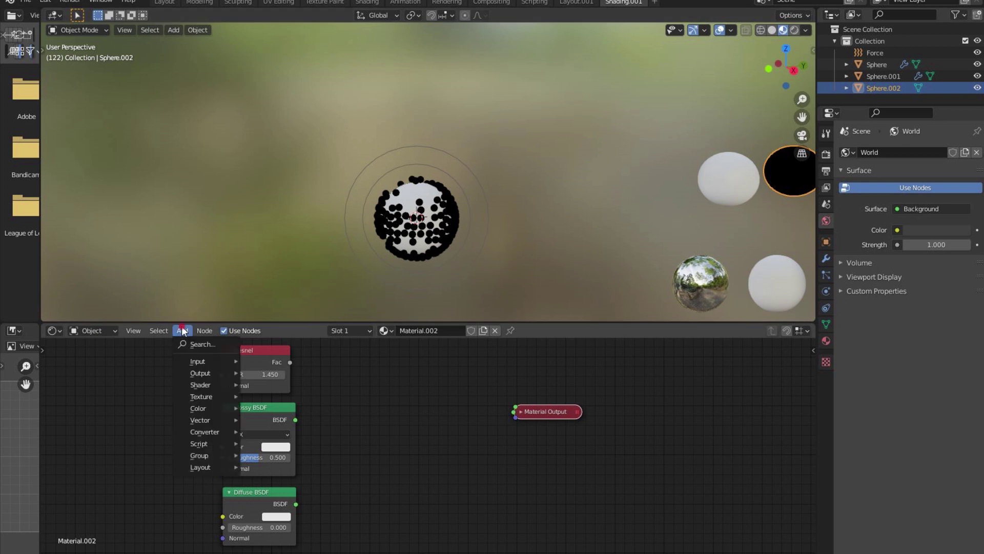
{"action": "left_click", "coordinate": [189, 344]}
{"action": "type", "text": "mix"}
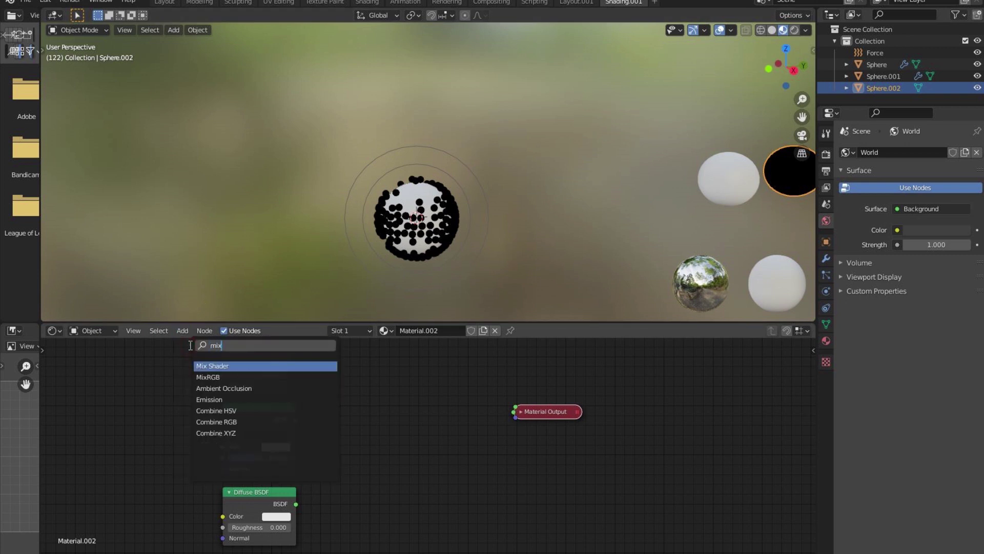
{"action": "left_click", "coordinate": [219, 366]}
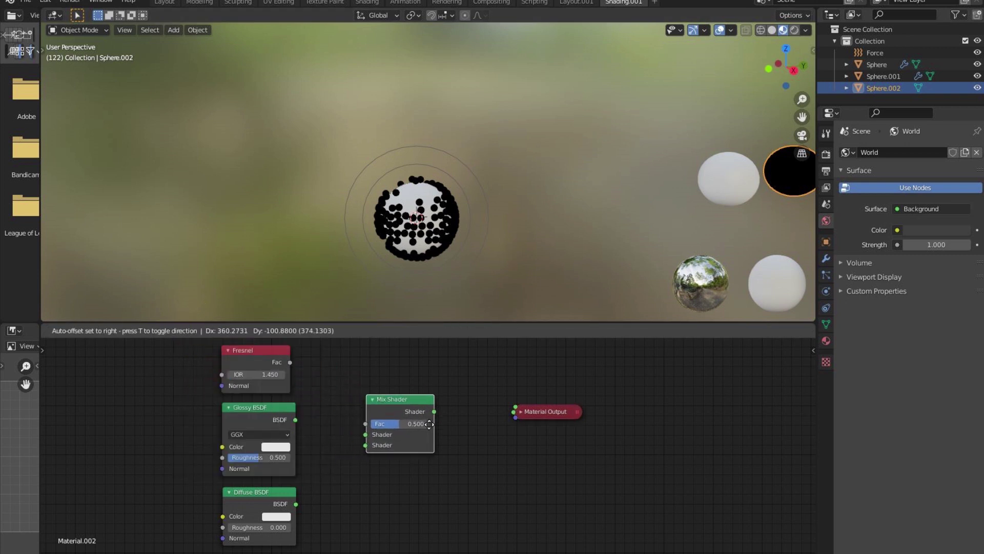
{"action": "left_click", "coordinate": [350, 401]}
- Connect Fresnel to the Mix Shader's Fac, Glossy and Diffuse to its first and second Shader inputs, and its output to the Material Output surface
{"action": "left_click", "coordinate": [295, 362]}
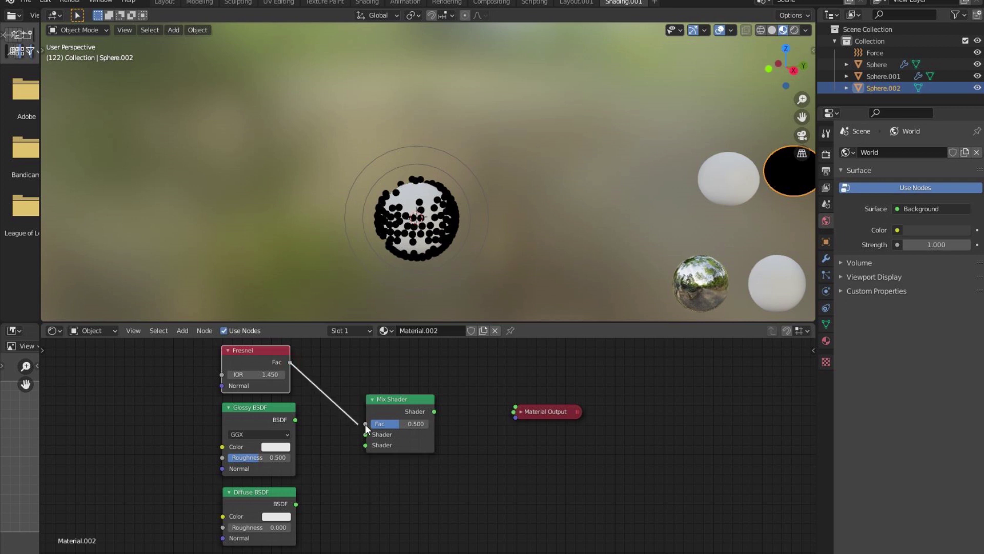
{"action": "left_click_drag", "start_coordinate": [366, 426], "coordinate": [365, 424]}
{"action": "left_click_drag", "start_coordinate": [296, 418], "coordinate": [376, 434]}
{"action": "left_click_drag", "start_coordinate": [298, 504], "coordinate": [344, 486]}
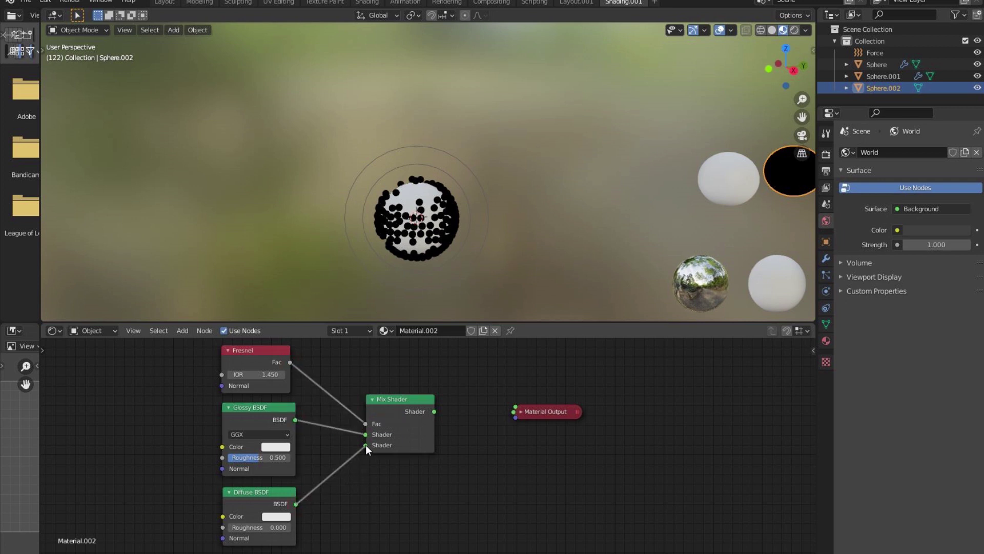
{"action": "left_click_drag", "start_coordinate": [434, 411], "coordinate": [515, 408]}
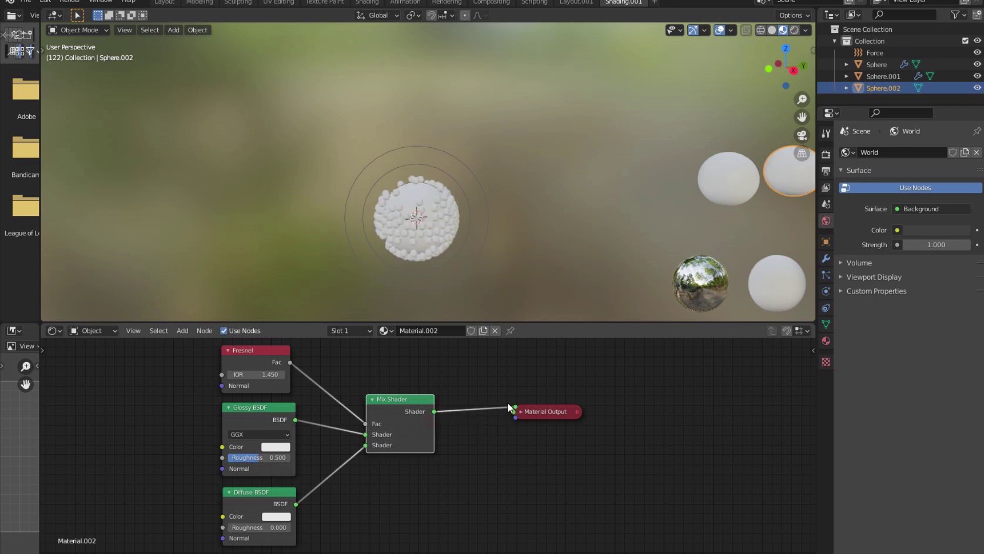
- Set the Glossy BSDF color to cyan and expand the collapsed Material Output node
{"action": "left_click", "coordinate": [282, 446]}
{"action": "left_click_drag", "start_coordinate": [303, 341], "coordinate": [311, 305]}
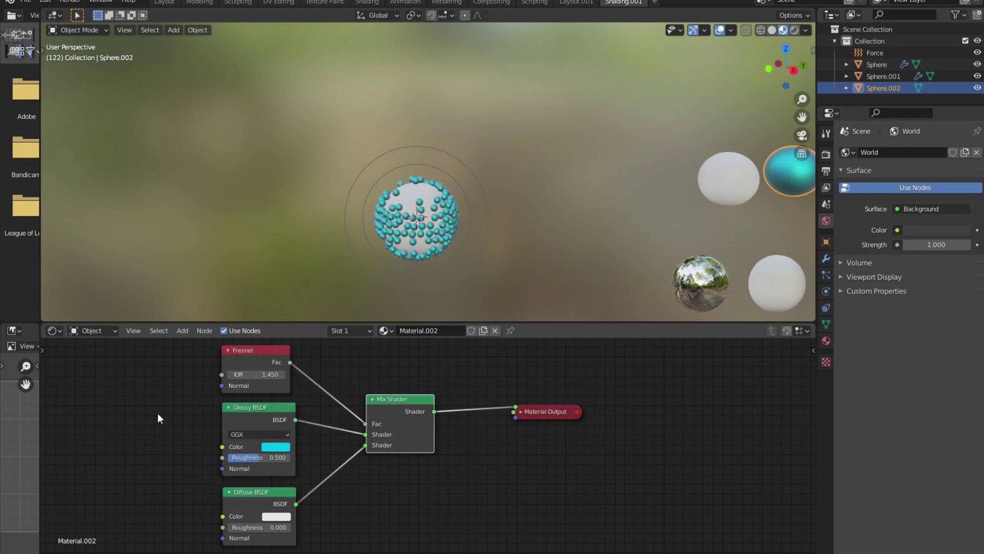
{"action": "middle_click_drag", "start_coordinate": [158, 418], "coordinate": [180, 413]}
{"action": "left_click", "coordinate": [571, 413]}
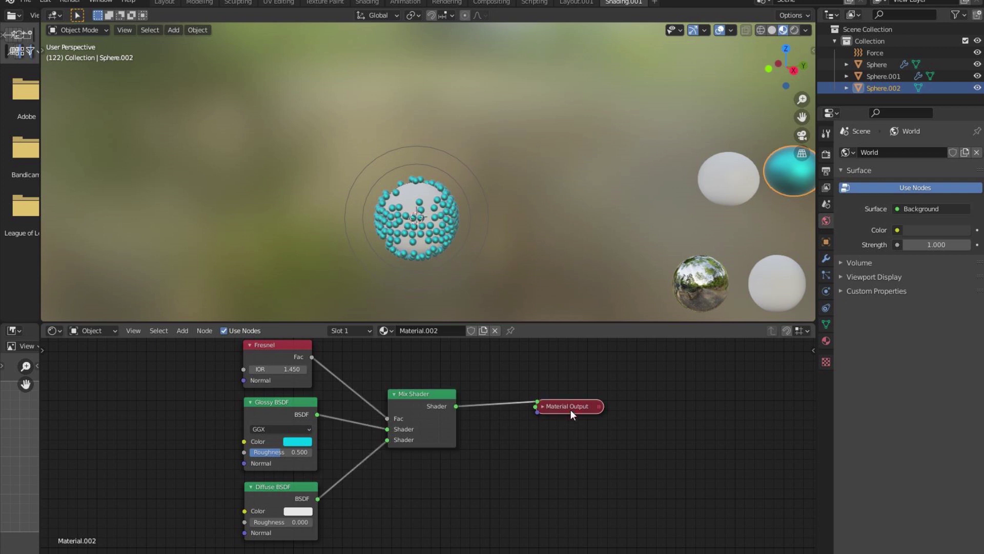
{"action": "left_click", "coordinate": [545, 405]}
- Create a new material for the large central sphere and set its Principled BSDF Clearcoat to 1.000
{"action": "scroll", "coordinate": [500, 260], "scroll_direction": "up", "scroll_amount": 3}
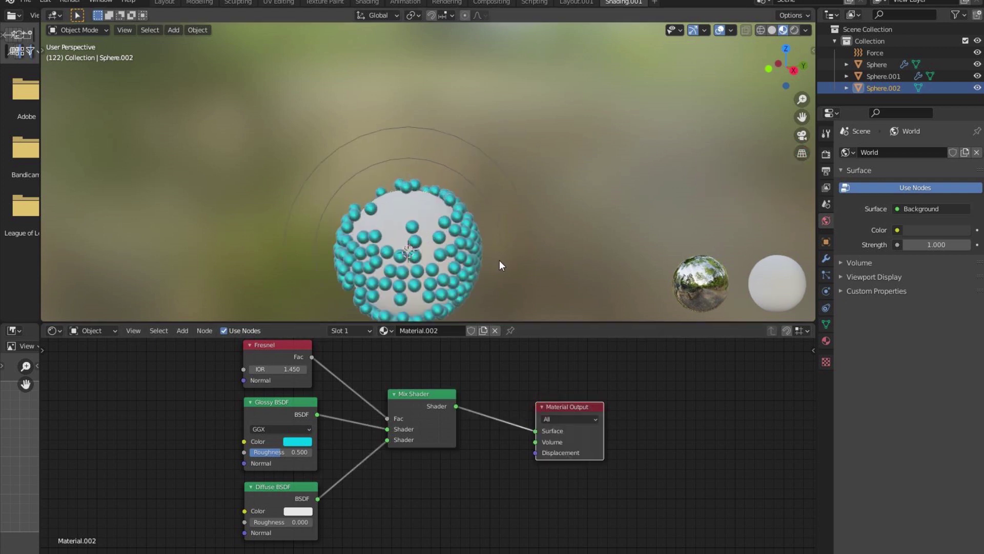
{"action": "mouse_move", "coordinate": [508, 245]}
{"action": "middle_mouse_down"}
{"action": "mouse_move", "coordinate": [522, 278]}
{"action": "mouse_move", "coordinate": [521, 235]}
{"action": "middle_mouse_up"}
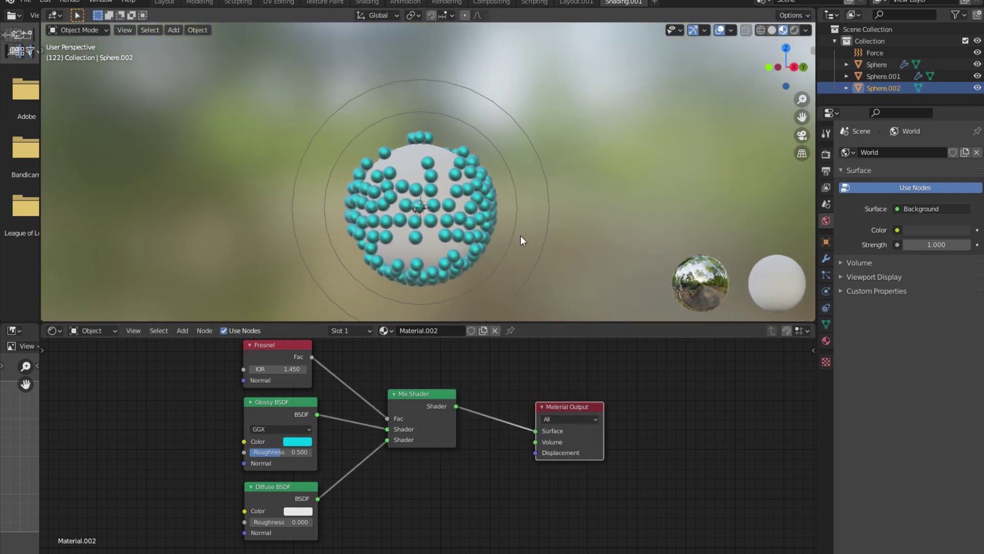
{"action": "left_click", "coordinate": [429, 252]}
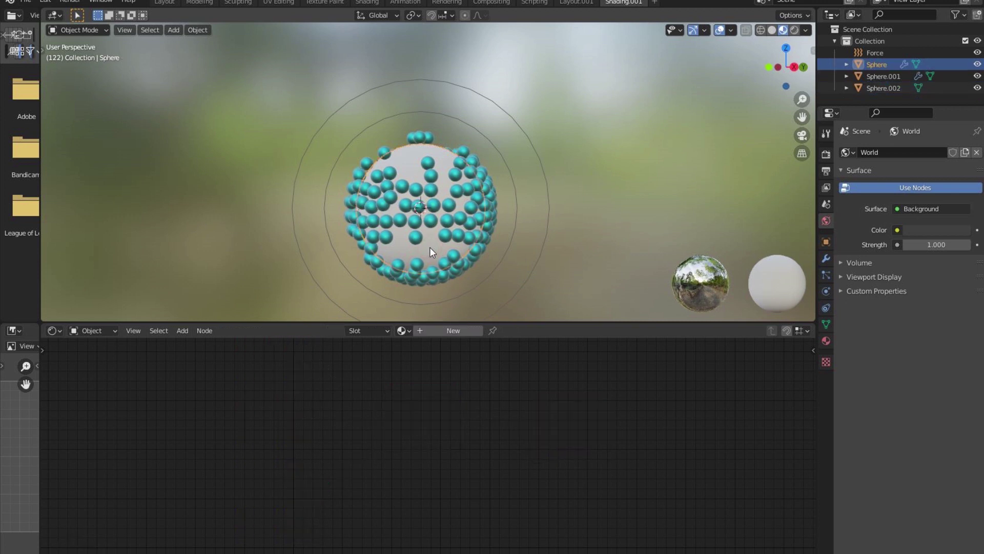
{"action": "left_click", "coordinate": [445, 330]}
{"action": "middle_click_drag", "start_coordinate": [429, 384], "coordinate": [540, 479]}
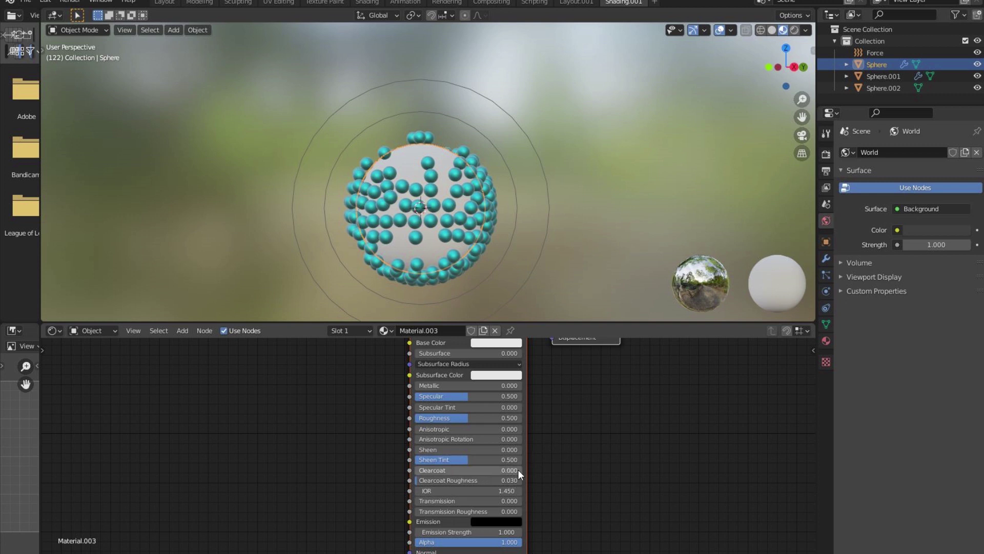
{"action": "left_click", "coordinate": [488, 469]}
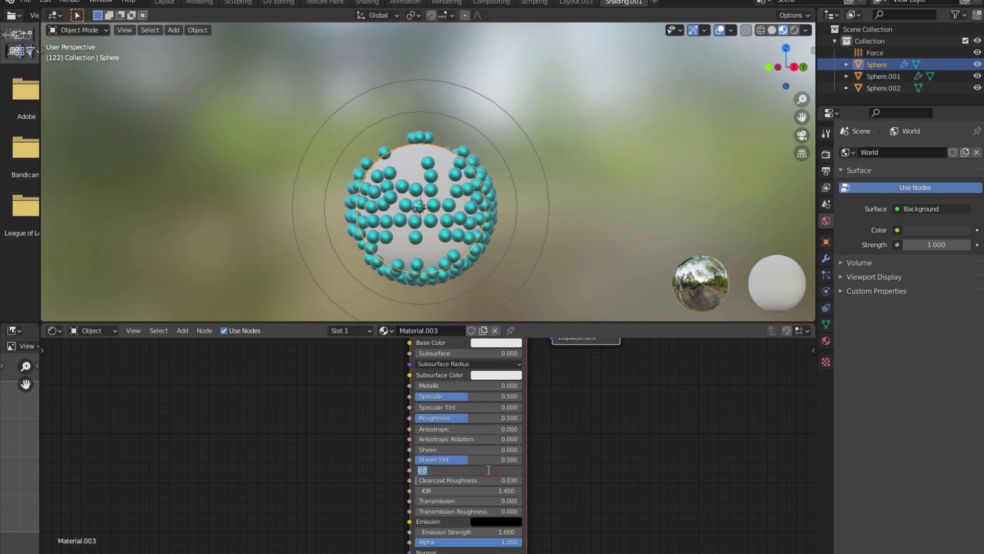
{"action": "key", "text": "Return"}
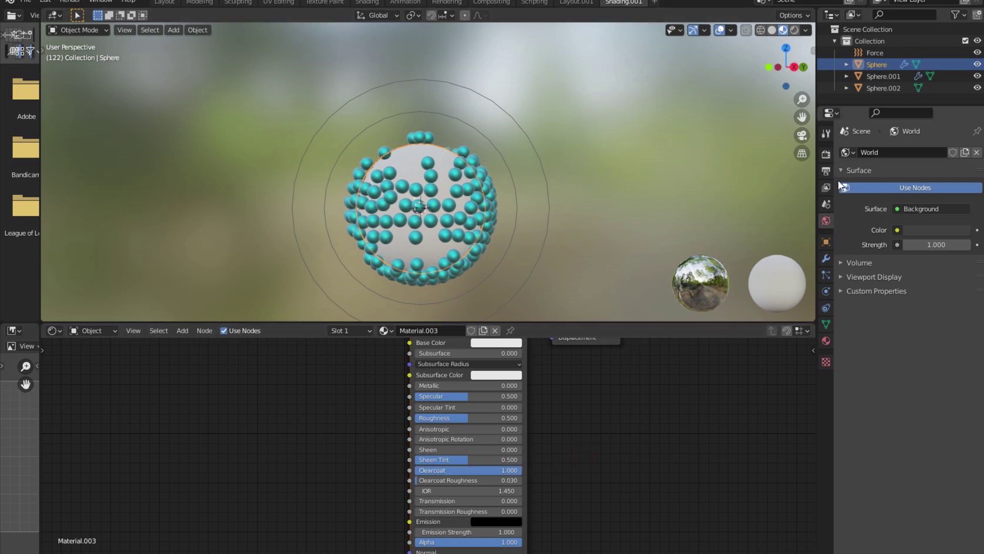
- Change the render engine to Cycles and switch the viewport to rendered shading with nothing selected
{"action": "left_click", "coordinate": [826, 155]}
{"action": "left_click", "coordinate": [913, 152]}
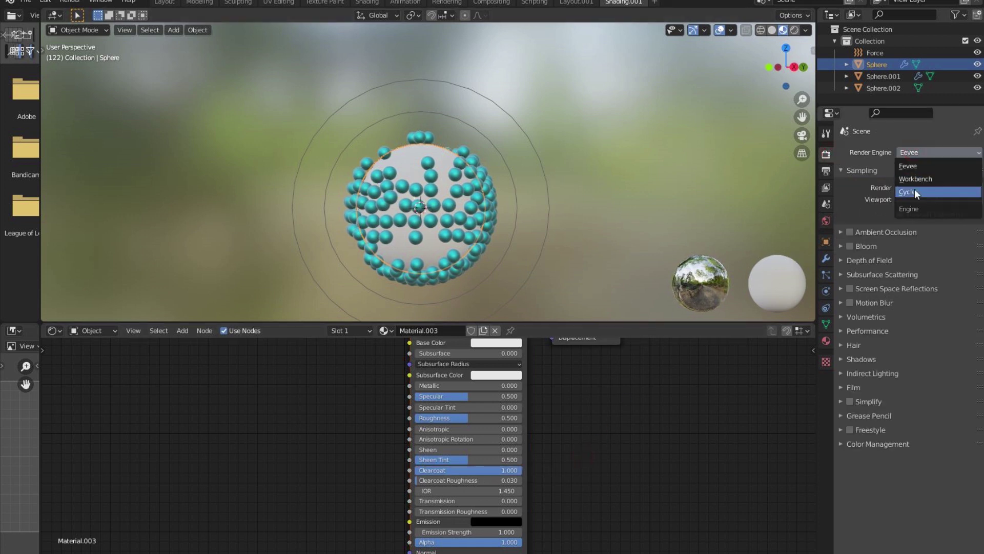
{"action": "left_click", "coordinate": [904, 191]}
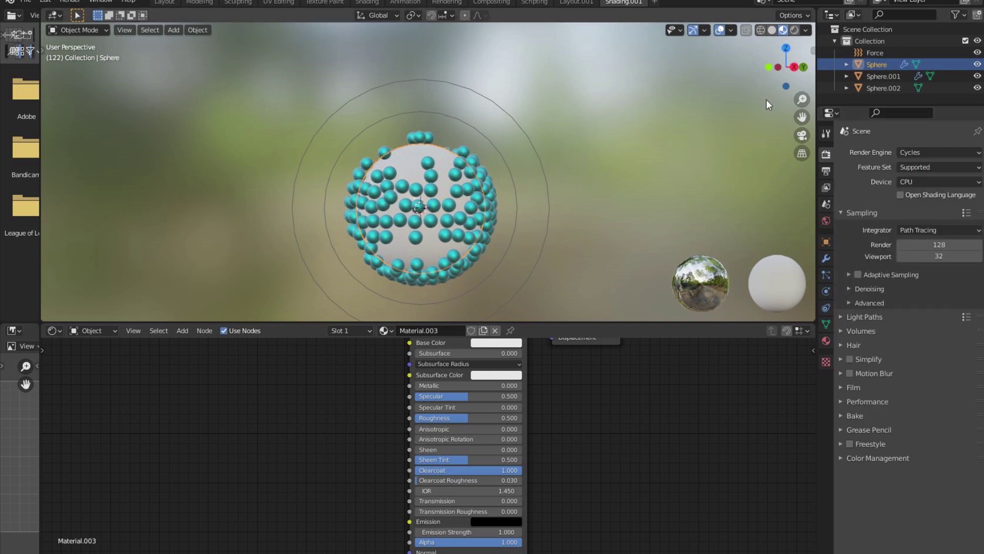
{"action": "left_click", "coordinate": [794, 30]}
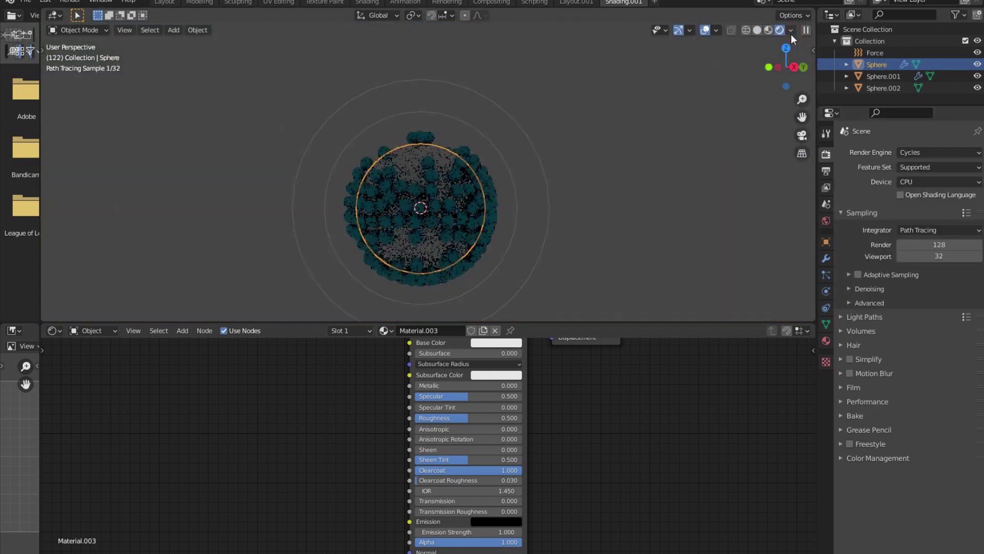
{"action": "left_click", "coordinate": [675, 192]}
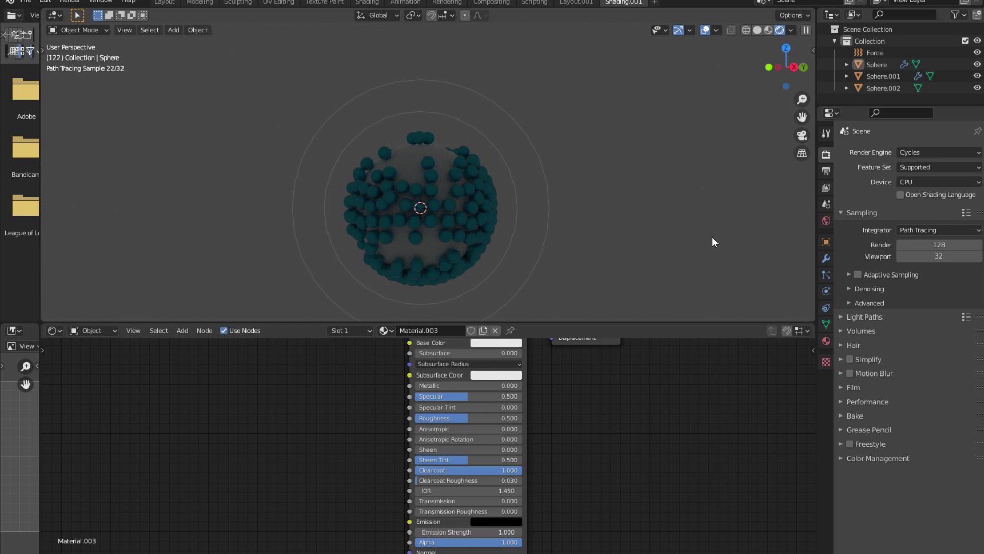
- Feed the world background color from an RGB node and brighten it to a light gray with a value of 0.735
{"action": "left_click", "coordinate": [826, 220]}
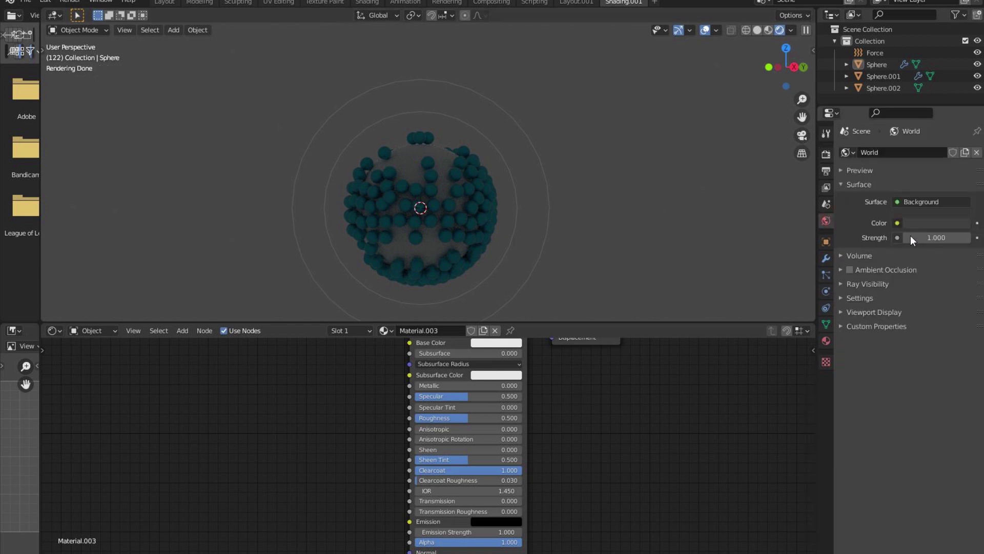
{"action": "left_click", "coordinate": [922, 223]}
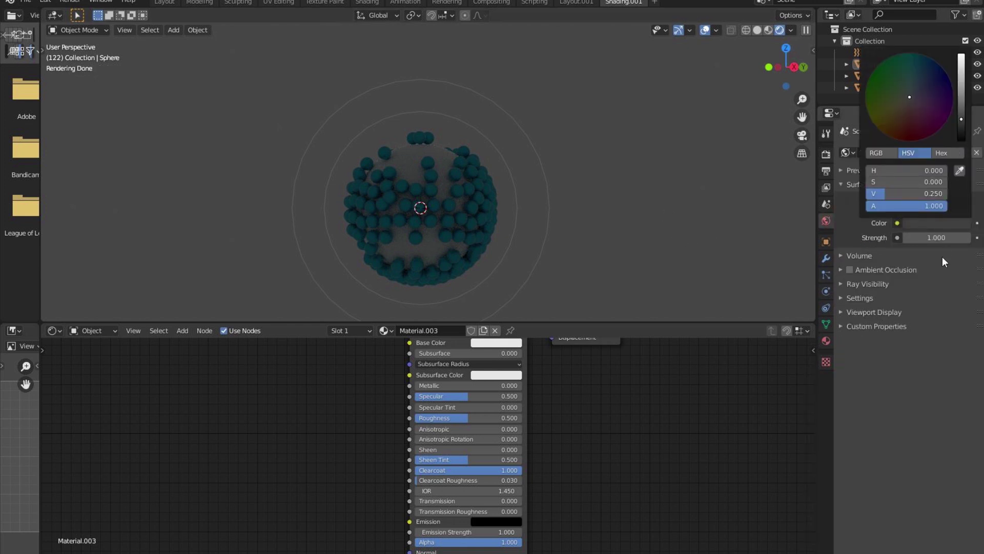
{"action": "left_click", "coordinate": [977, 224]}
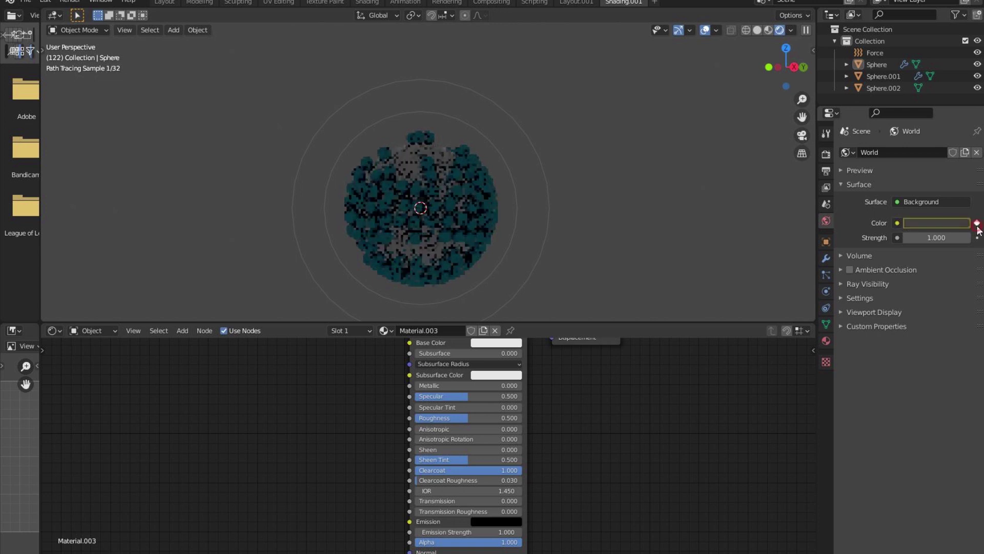
{"action": "left_click", "coordinate": [897, 223]}
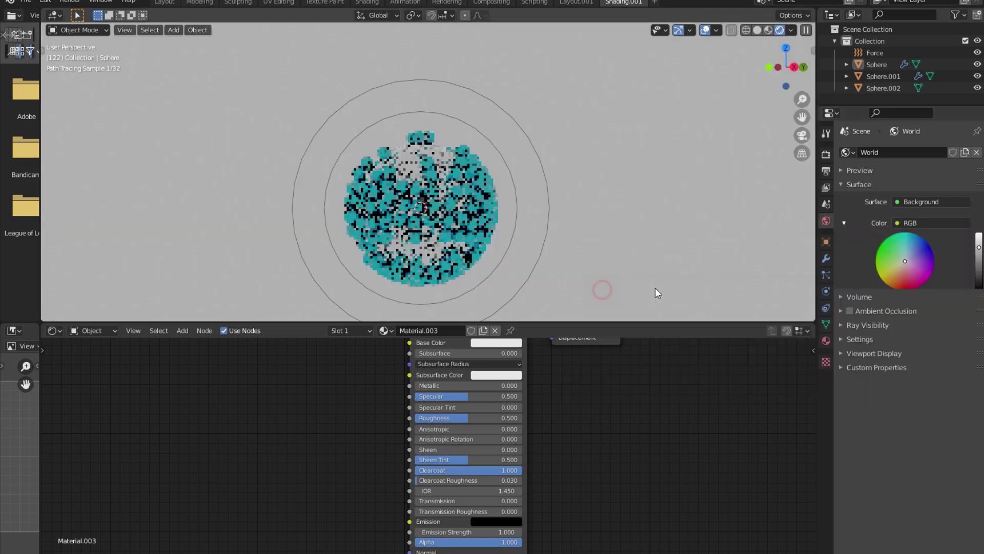
{"action": "left_click", "coordinate": [602, 291]}
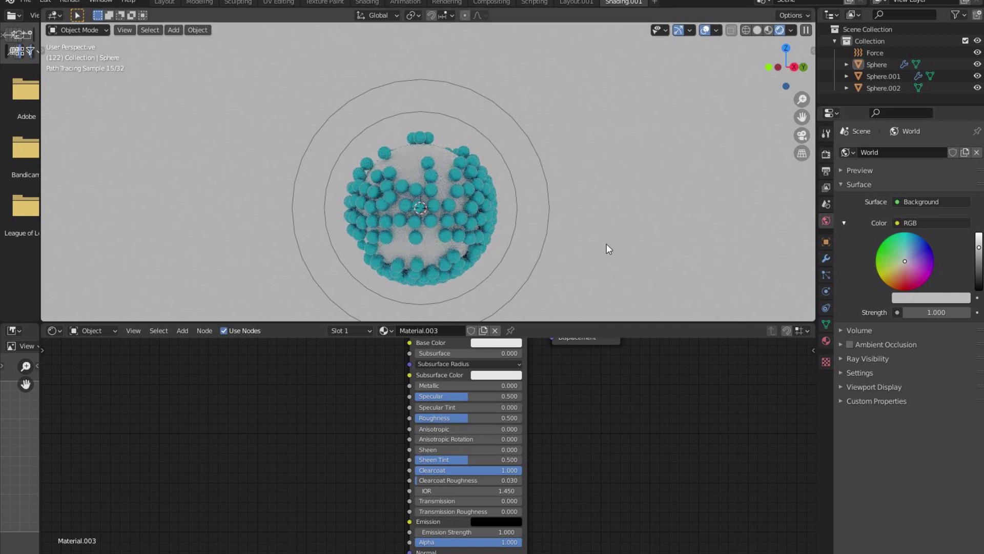
- Tint the world background's RGB color pink
{"action": "middle_click_drag", "start_coordinate": [607, 239], "coordinate": [608, 220], "text": "shift"}
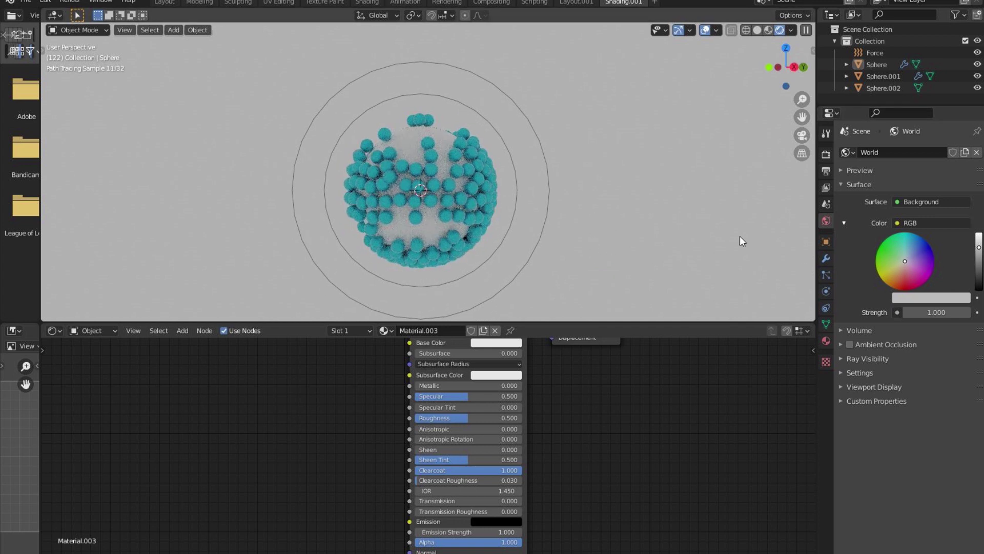
{"action": "left_click", "coordinate": [949, 297]}
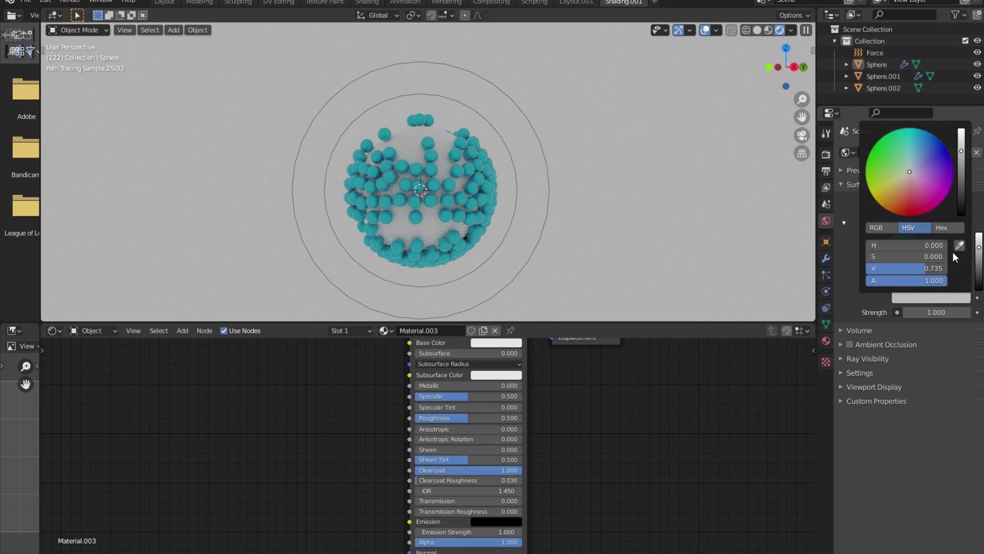
{"action": "left_click", "coordinate": [918, 182]}
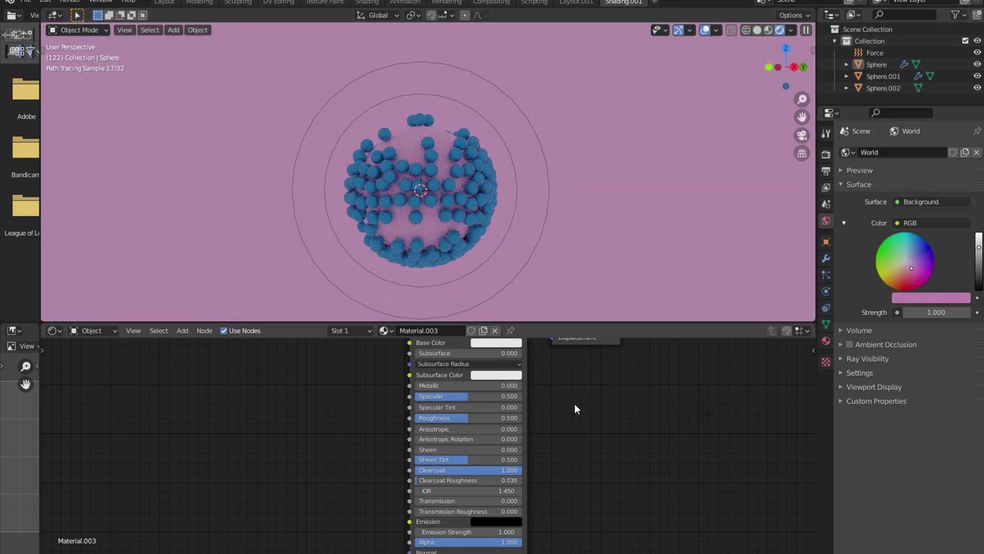
- Set the central sphere material's Roughness to 0.000 and return the viewport to solid shading
{"action": "left_click_drag", "start_coordinate": [465, 420], "coordinate": [409, 419]}
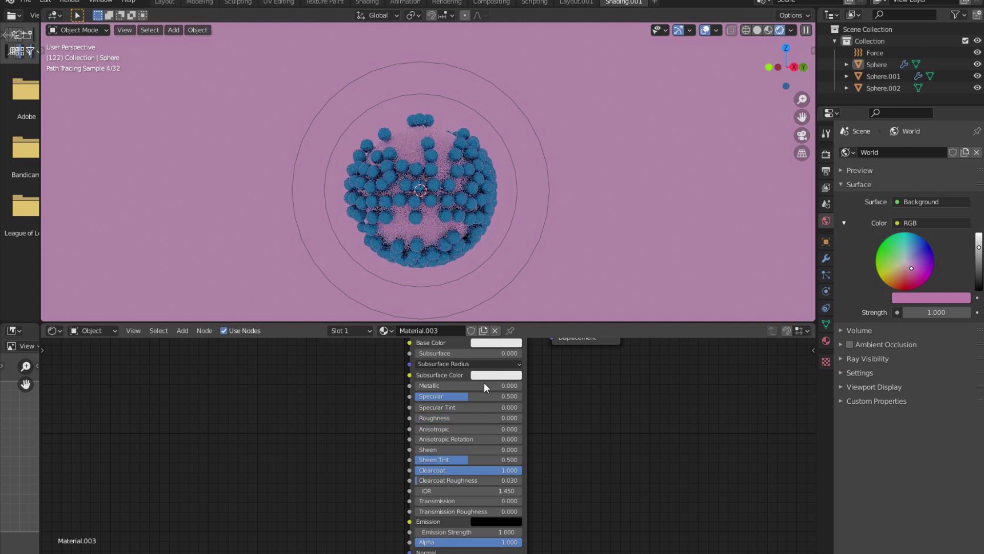
{"action": "left_click", "coordinate": [757, 30]}
{"action": "scroll", "coordinate": [590, 216], "scroll_direction": "down", "scroll_amount": 3}
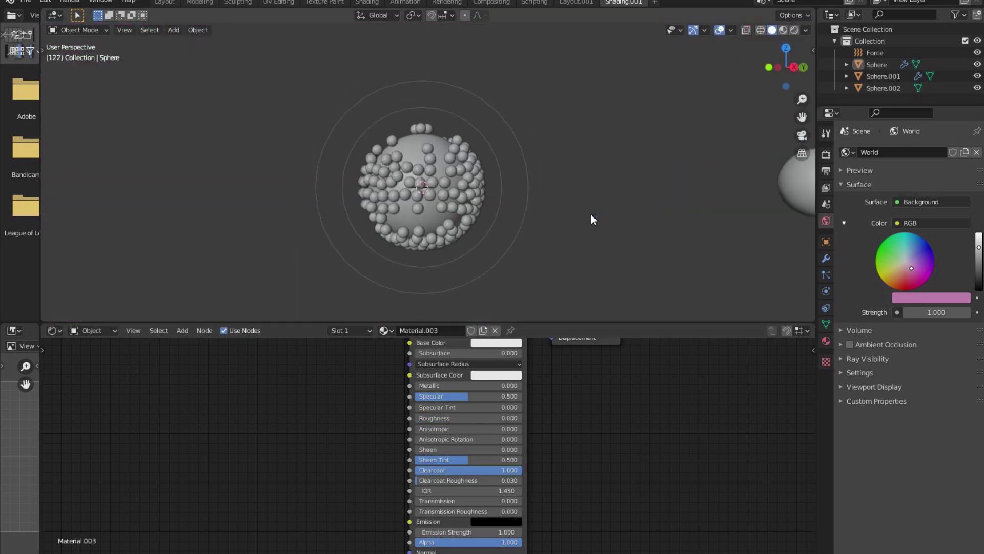
- In the Layout.001 workspace, switch to the right orthographic view and add an area light
{"action": "left_click", "coordinate": [576, 4]}
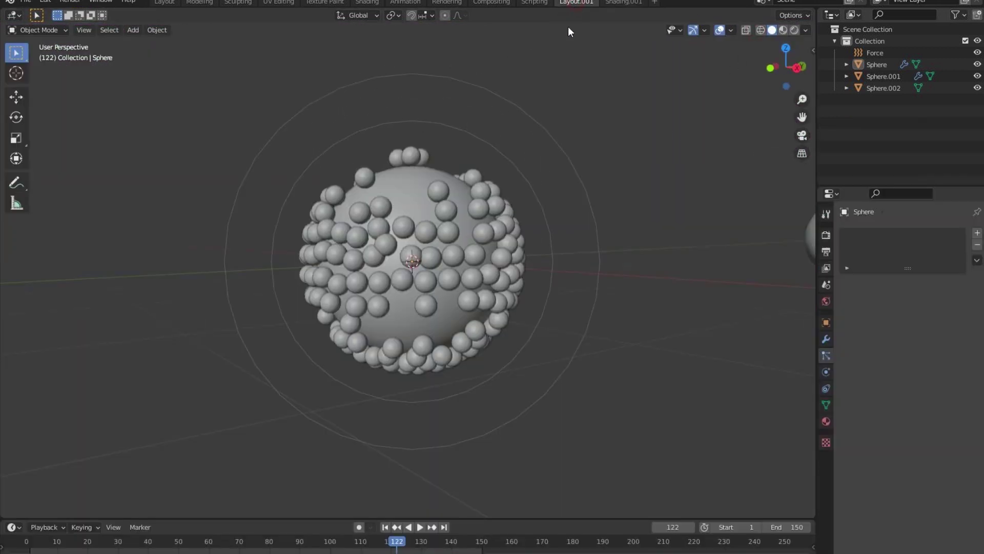
{"action": "middle_click_drag", "start_coordinate": [595, 232], "coordinate": [552, 246]}
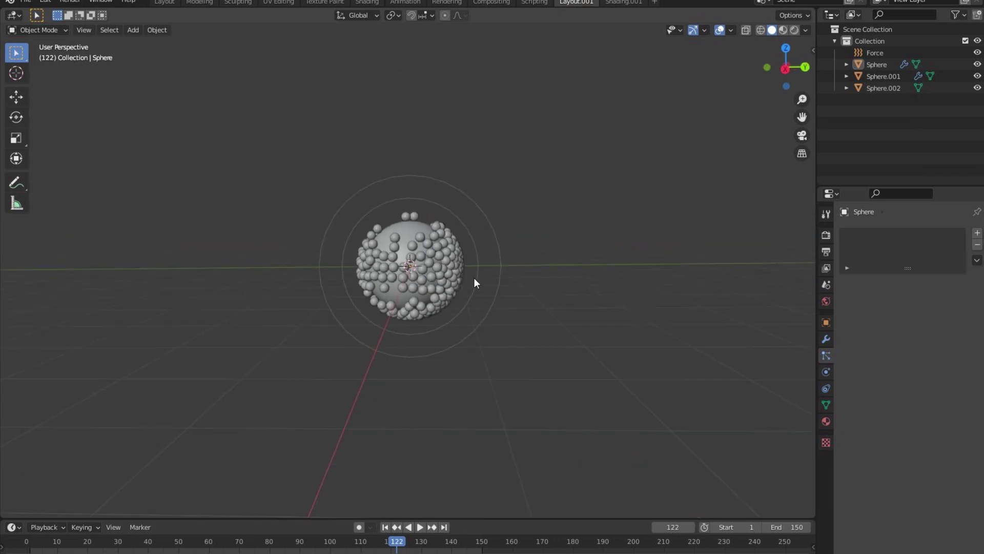
{"action": "key", "text": "KP_1"}
{"action": "key", "text": "KP_3"}
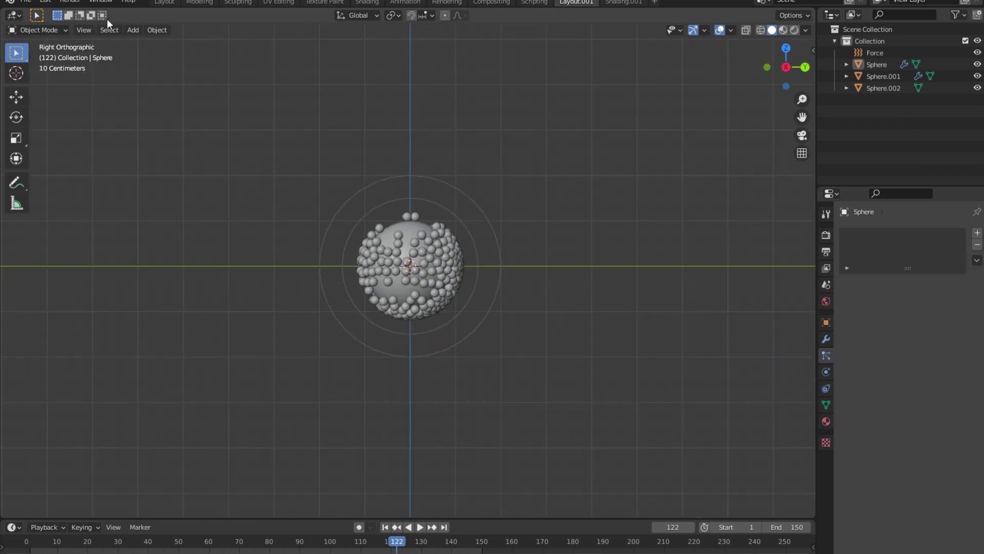
{"action": "left_click", "coordinate": [132, 30]}
{"action": "mouse_move", "coordinate": [195, 189]}
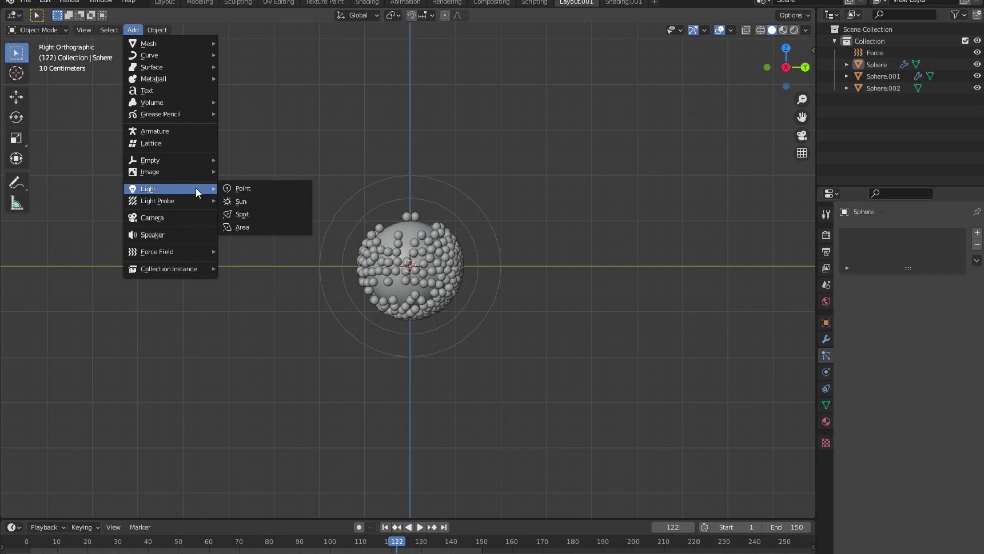
{"action": "left_click", "coordinate": [252, 226]}
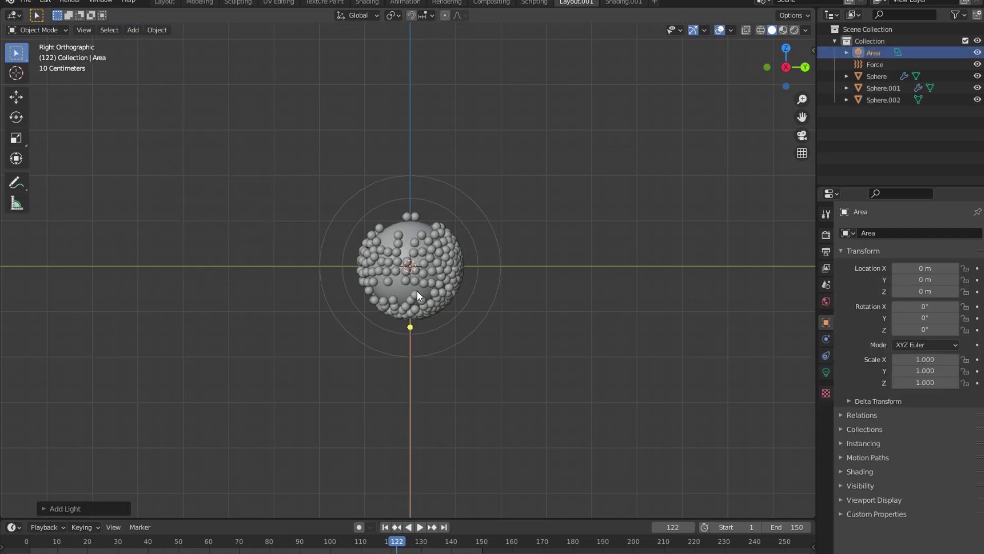
- Move the area light about 4.65 m along Y, rotate it to -90° on X facing the sphere, and scale it to about 6.65
{"action": "left_click", "coordinate": [17, 162]}
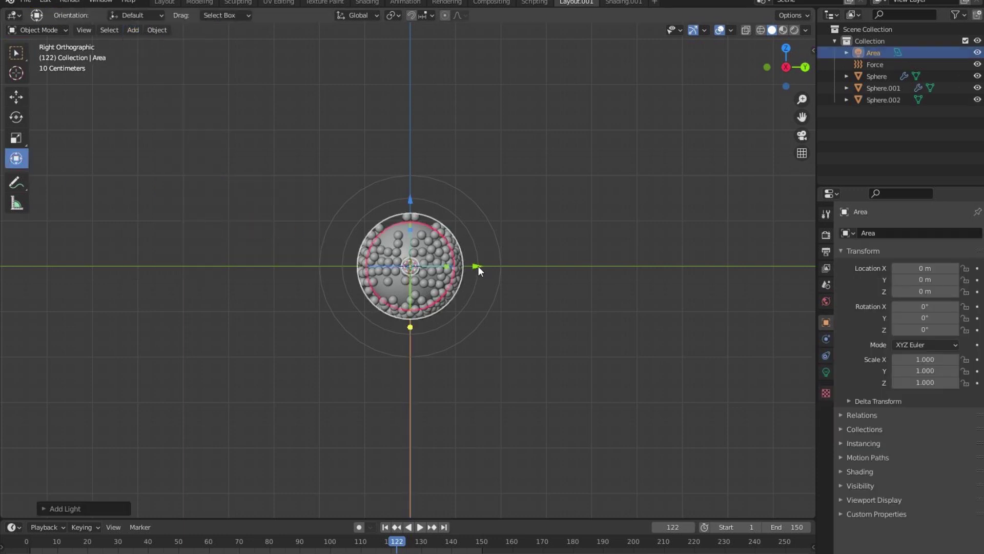
{"action": "left_click_drag", "start_coordinate": [476, 266], "coordinate": [651, 327]}
{"action": "key", "text": "s"}
{"action": "left_click", "coordinate": [227, 480]}
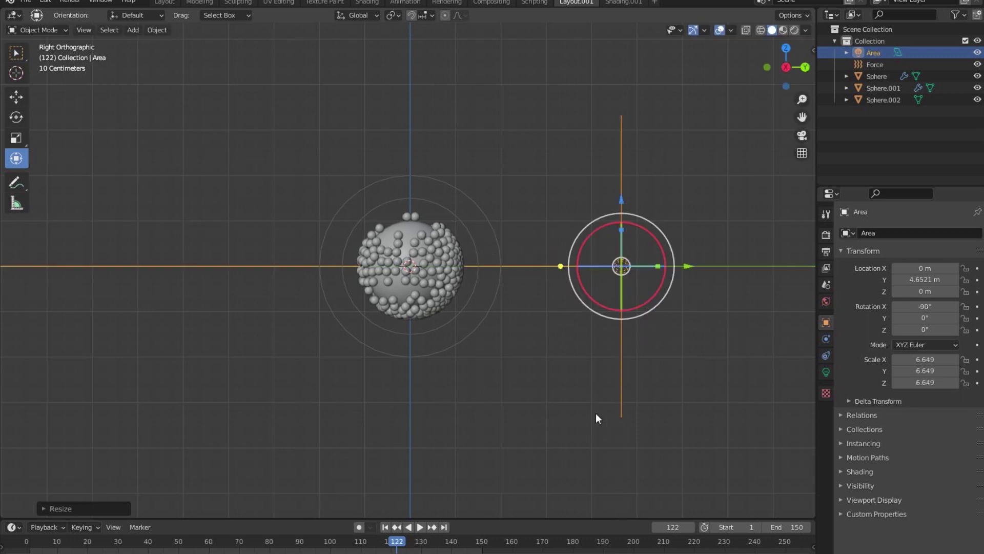
- Move the area light farther from the particle-covered sphere, to about 6.91 m on the Y axis
{"action": "scroll", "coordinate": [690, 311], "scroll_direction": "down", "scroll_amount": 3}
{"action": "middle_click_drag", "start_coordinate": [608, 287], "coordinate": [571, 290], "text": "shift"}
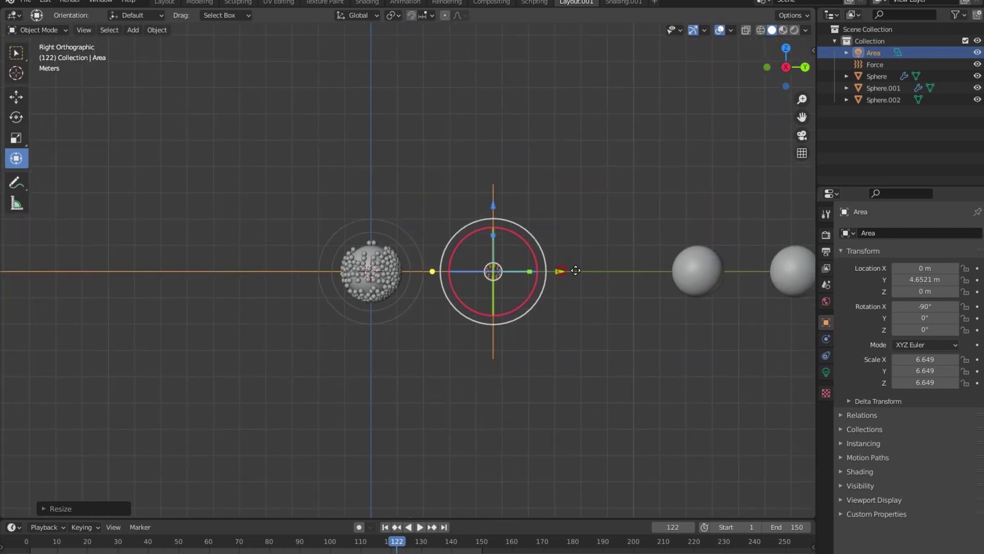
{"action": "left_click_drag", "start_coordinate": [576, 271], "coordinate": [626, 277]}
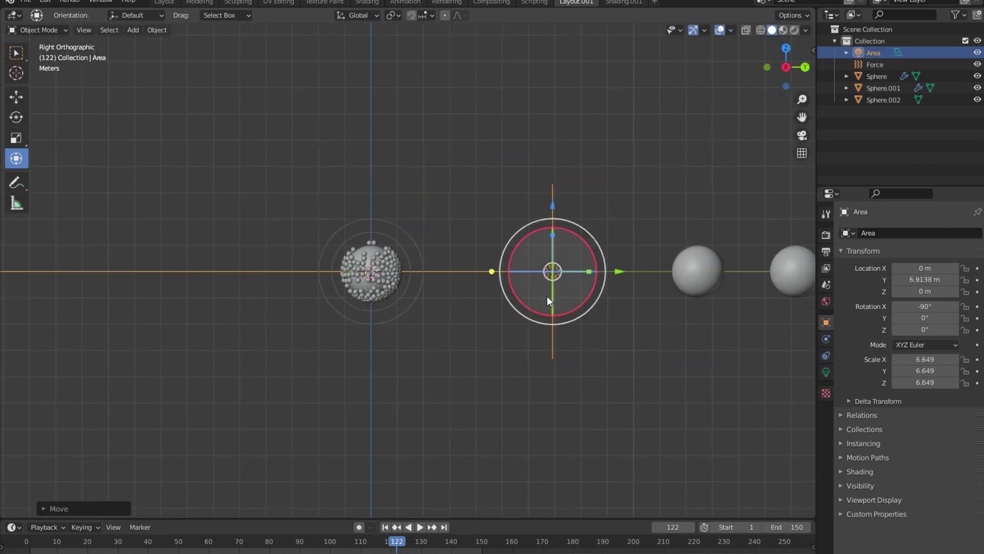
- Set the pivot to the 3D Cursor, paste a copy of the area light and rotate it 180° to the sphere's opposite side
{"action": "left_click", "coordinate": [394, 15]}
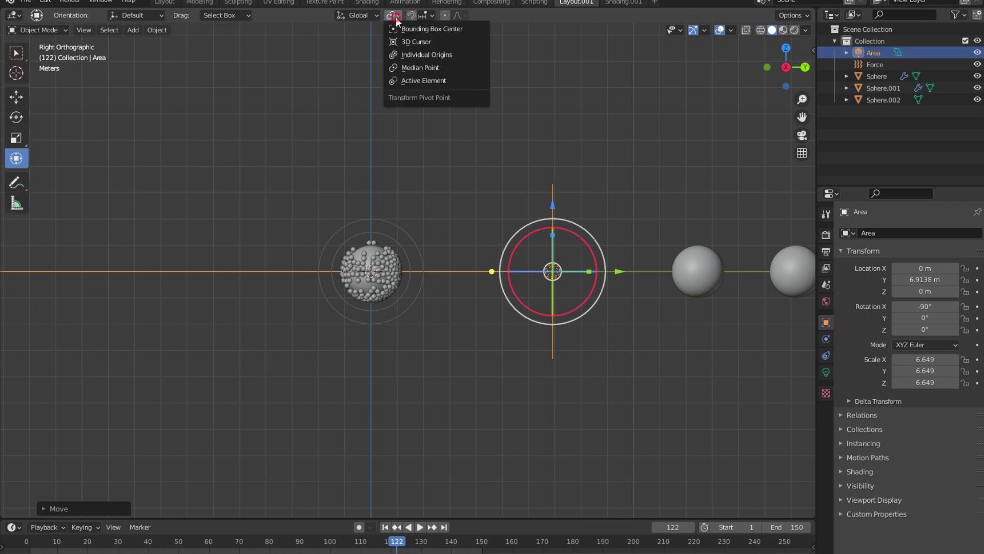
{"action": "left_click", "coordinate": [407, 41]}
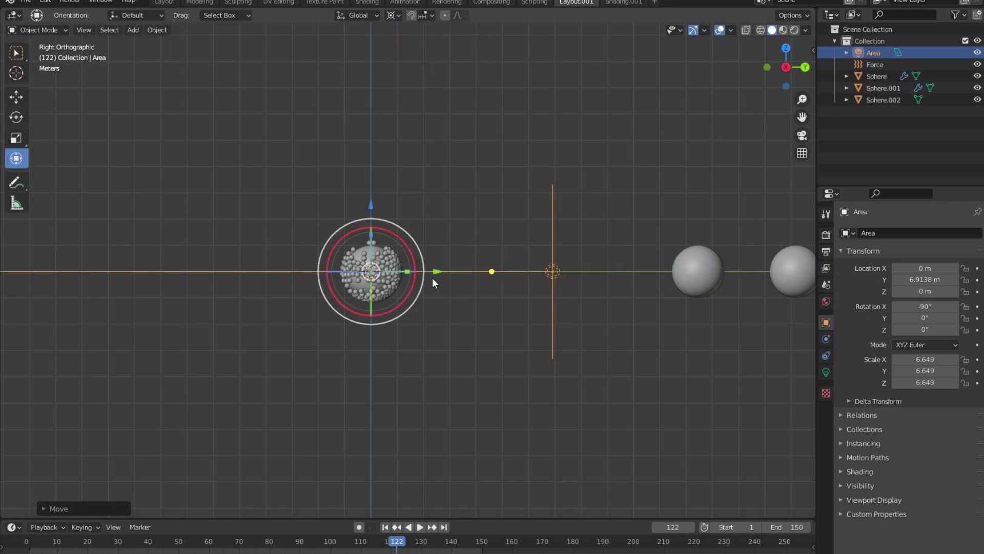
{"action": "key", "text": "ctrl+v"}
{"action": "key", "text": "r"}
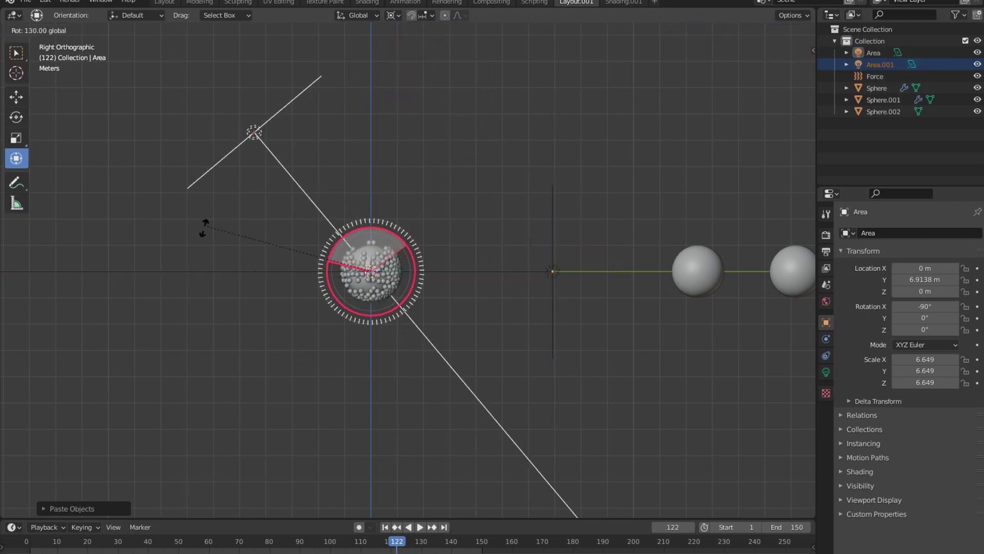
{"action": "left_click", "coordinate": [294, 324]}
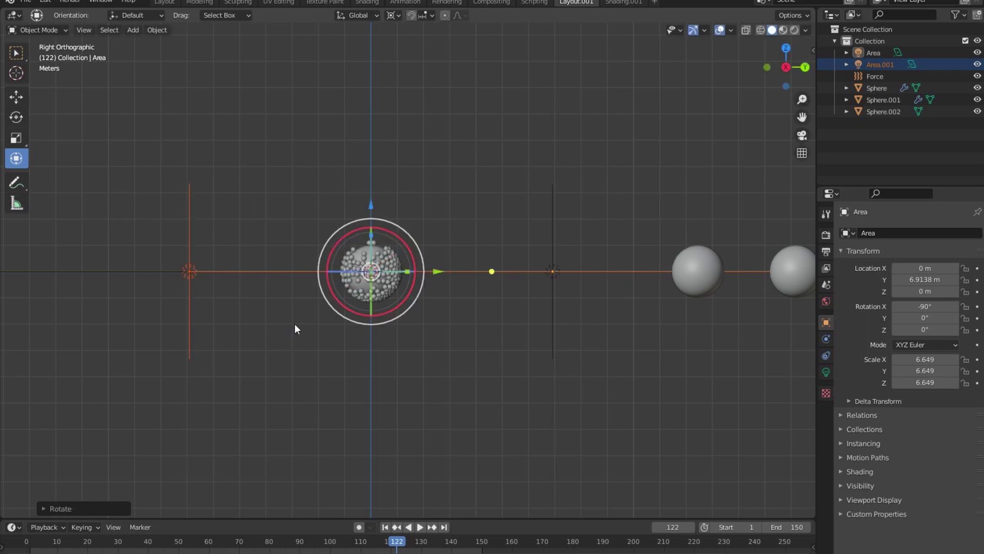
- Paste another copy of the area light and rotate it 90° around the 3D cursor so it sits directly above the sphere
{"action": "key", "text": "ctrl+v"}
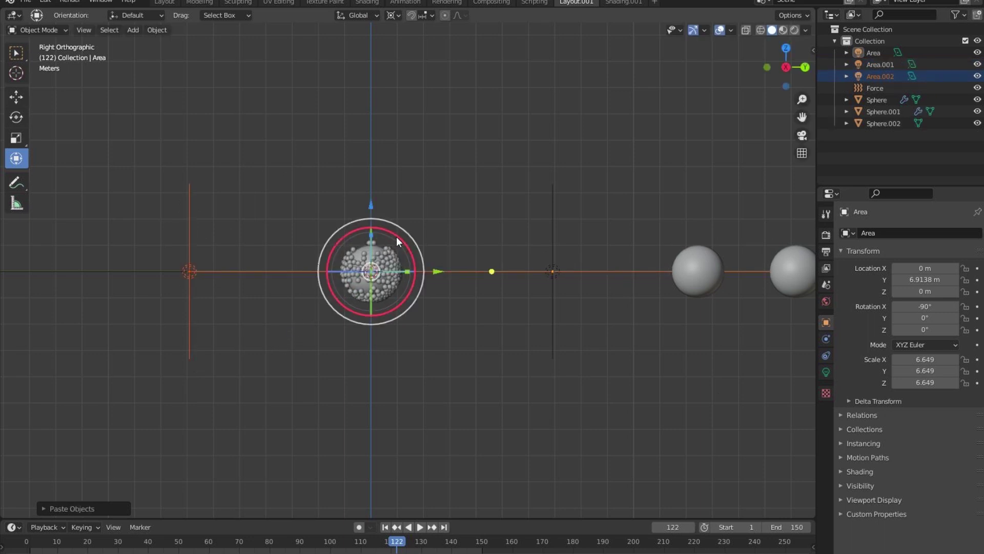
{"action": "key", "text": "r"}
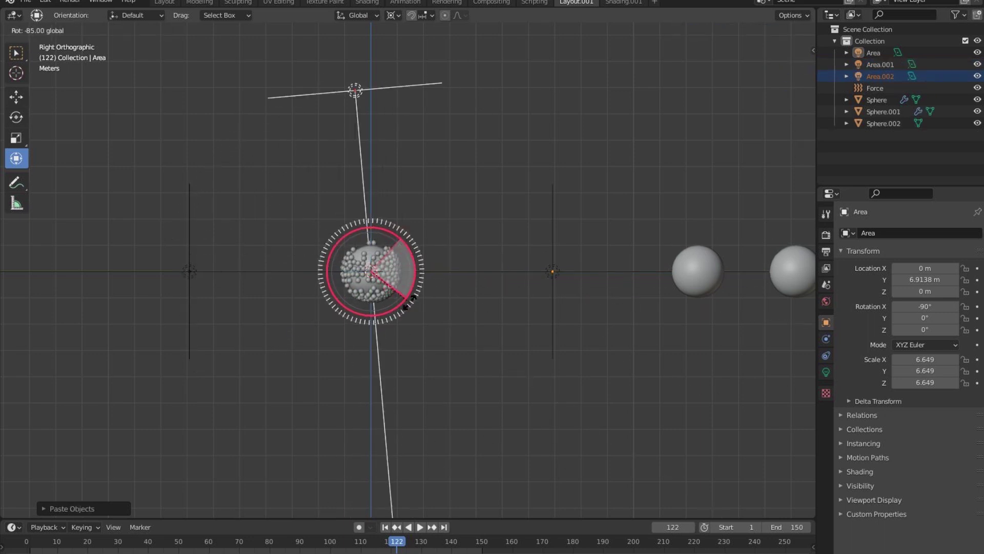
{"action": "left_click", "coordinate": [407, 302]}
- Set the pivot to Median Point and scale the area light above the sphere to about twice its size
{"action": "key", "text": "s"}
{"action": "right_click", "coordinate": [532, 352]}
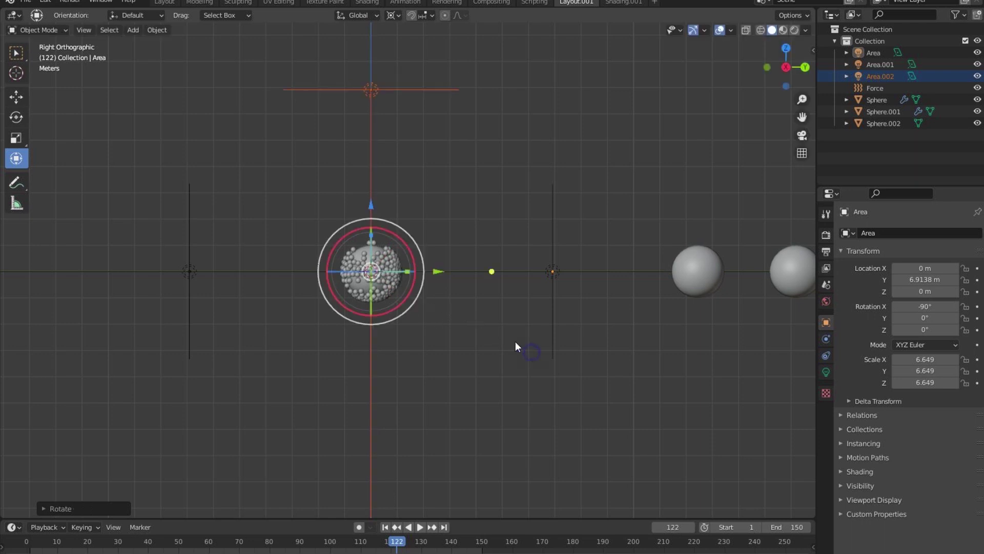
{"action": "left_click", "coordinate": [394, 15]}
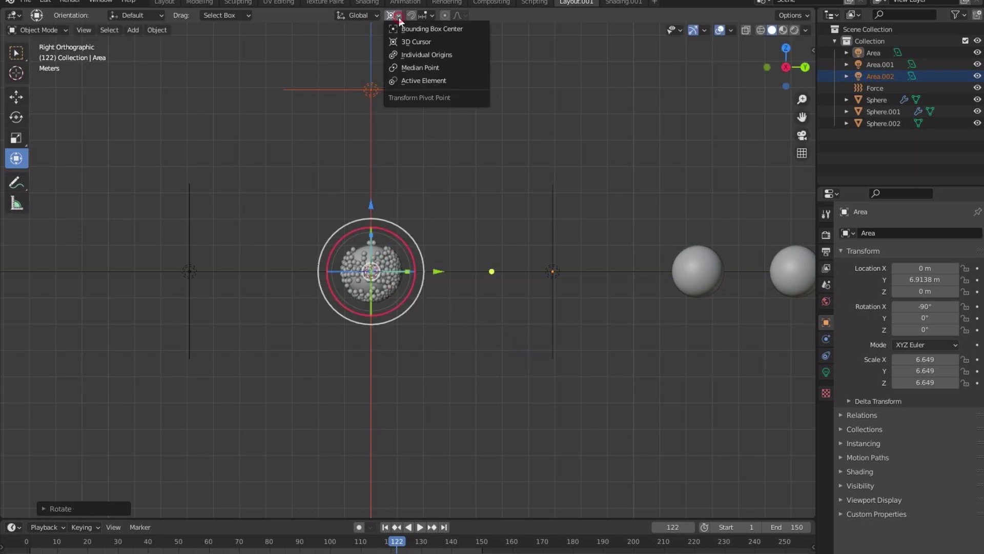
{"action": "left_click", "coordinate": [411, 64]}
{"action": "key", "text": "s"}
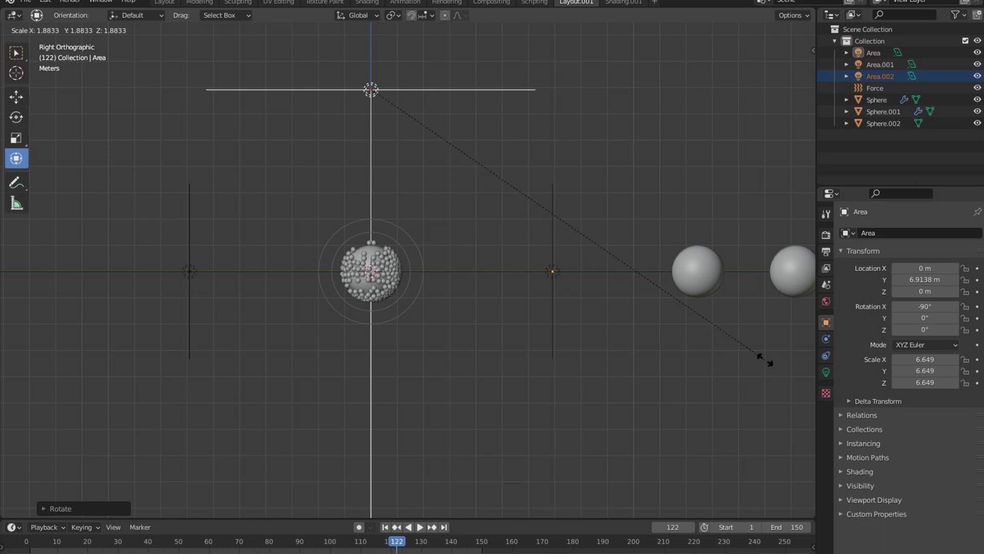
{"action": "left_click", "coordinate": [804, 377]}
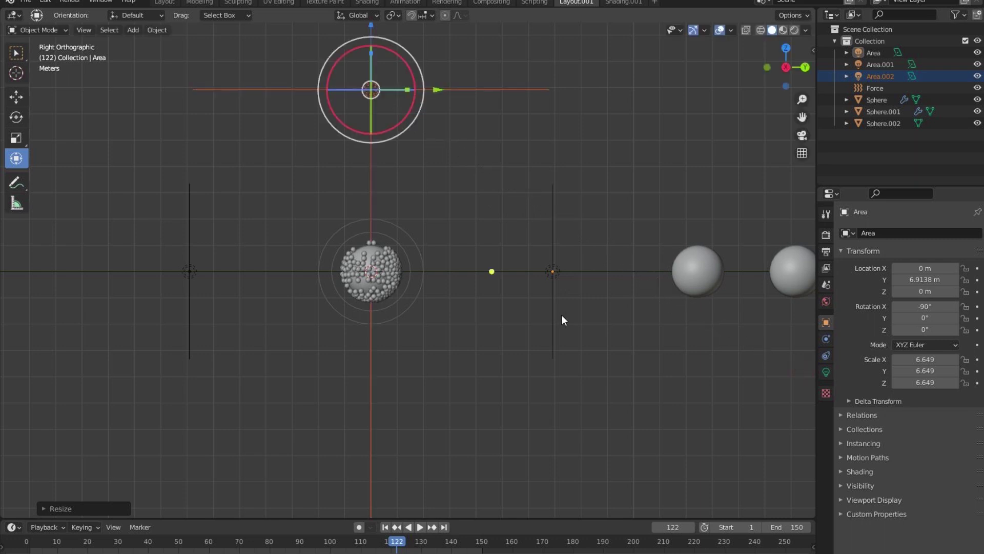
- Enable nodes on the original area light and set its emission Strength to 100
{"action": "left_click", "coordinate": [826, 371]}
{"action": "left_click", "coordinate": [900, 427]}
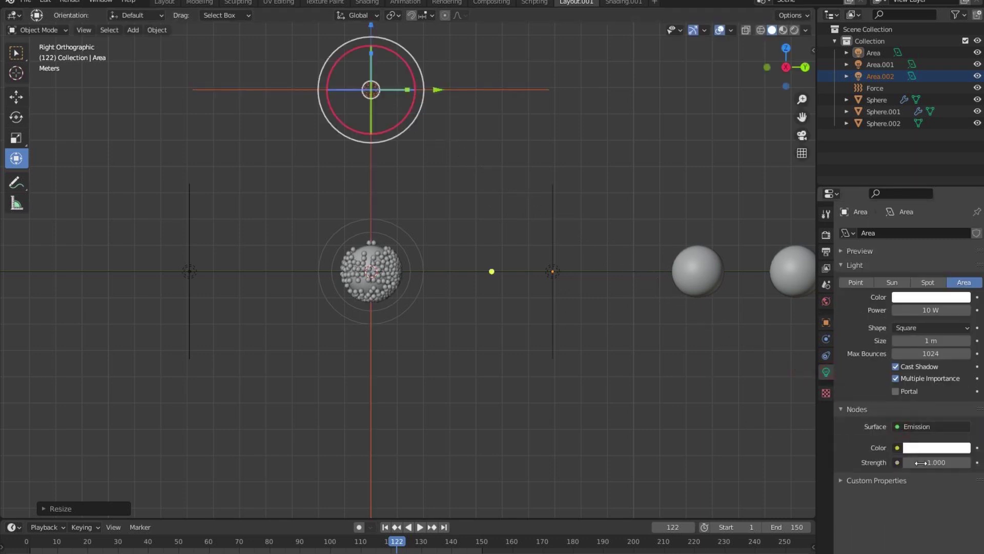
{"action": "left_click", "coordinate": [922, 463]}
{"action": "type", "text": "100"}
{"action": "key", "text": "Return"}
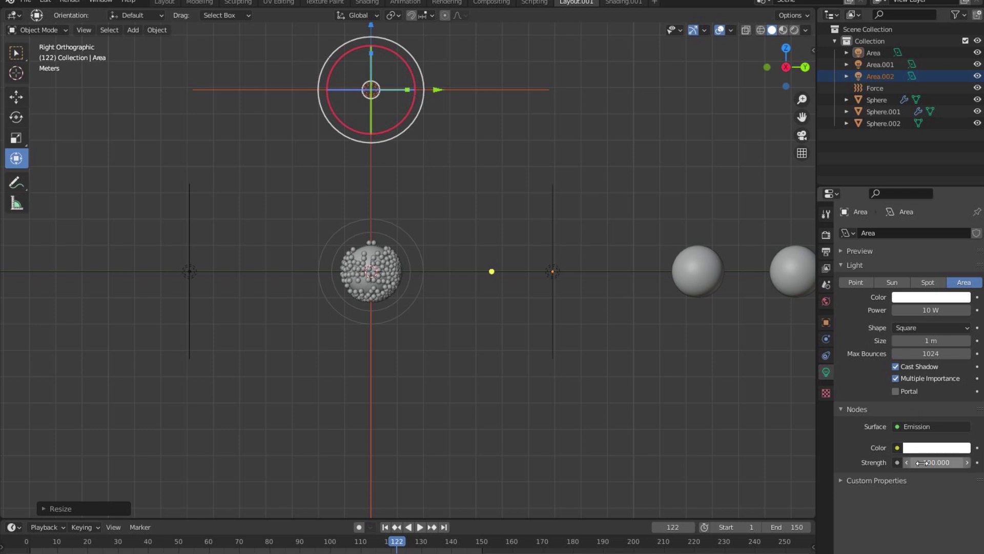
{"action": "left_click", "coordinate": [555, 315]}
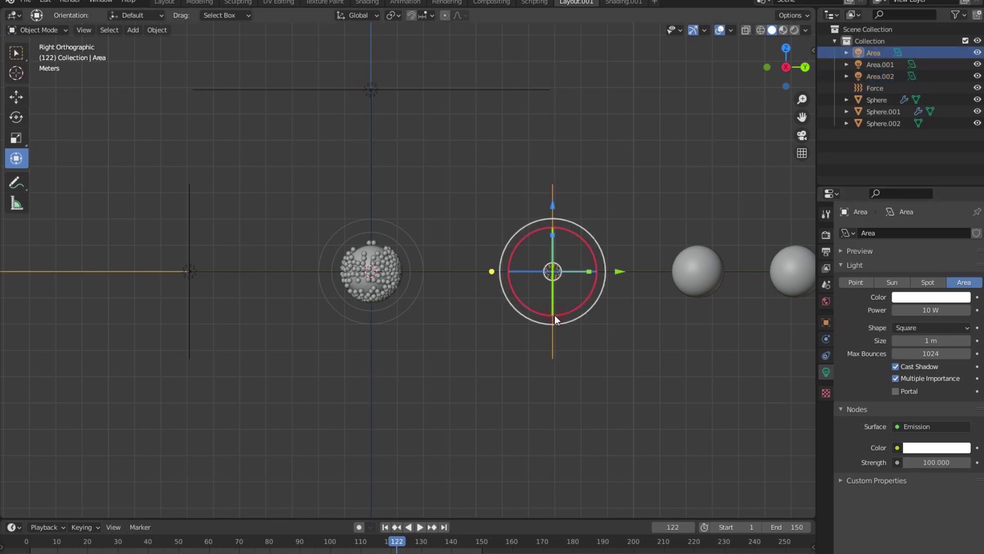
- Enable nodes on the Area.001 light and set its emission Strength to 100
{"action": "left_click", "coordinate": [192, 323]}
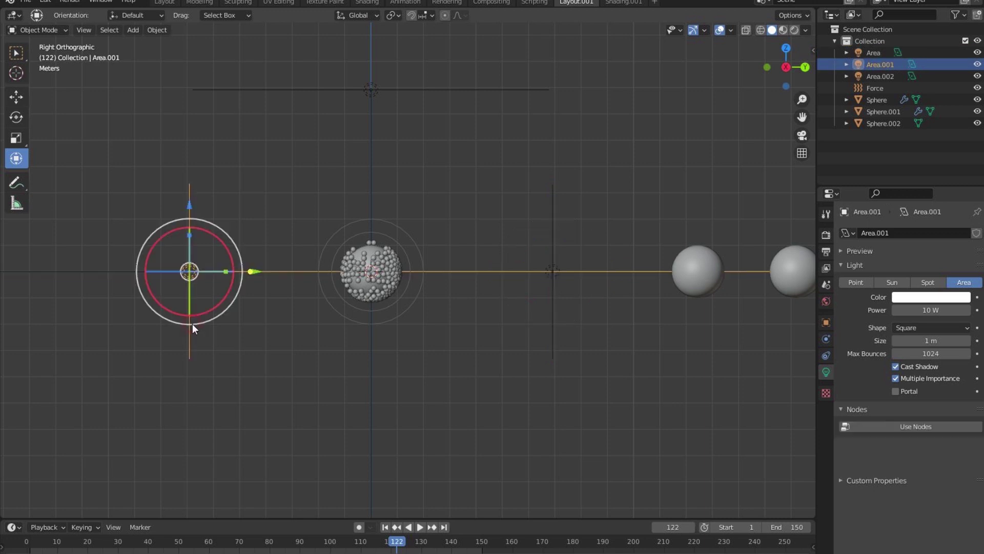
{"action": "left_click", "coordinate": [897, 427]}
{"action": "left_click", "coordinate": [914, 463]}
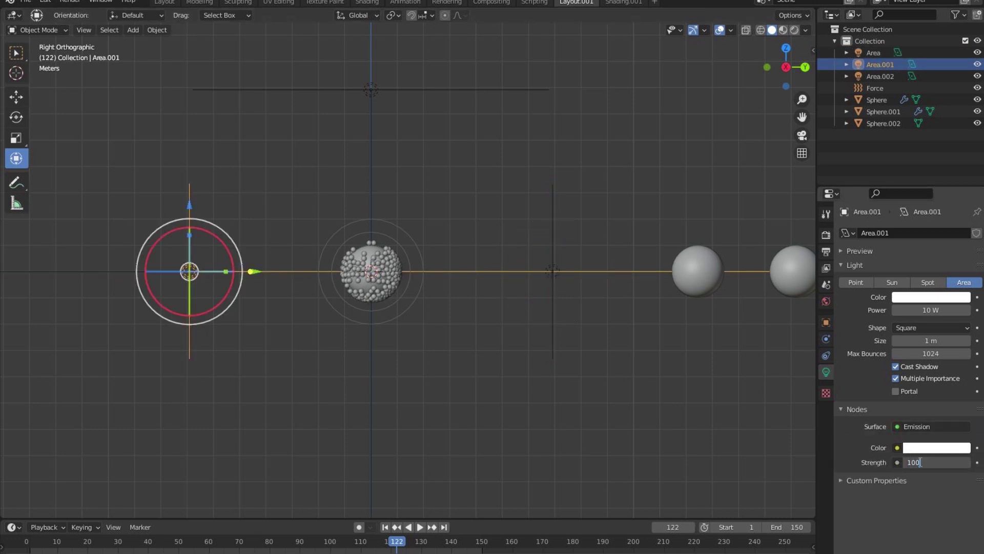
{"action": "type", "text": "00"}
{"action": "key", "text": "Return"}
- Enable nodes on the overhead Area.002 light and set its emission Strength to 100
{"action": "left_click", "coordinate": [420, 90]}
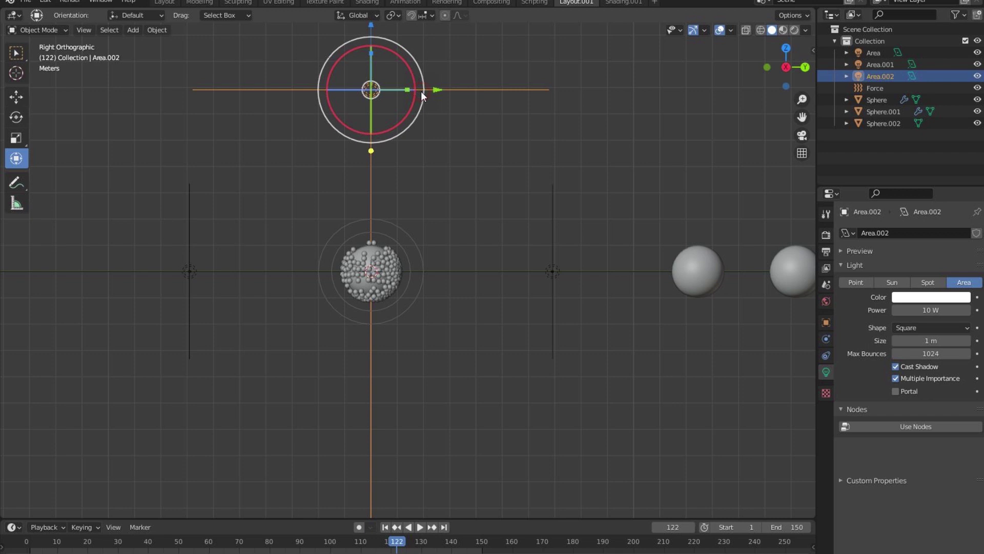
{"action": "left_click", "coordinate": [947, 427]}
{"action": "left_click", "coordinate": [940, 462]}
{"action": "type", "text": "10"}
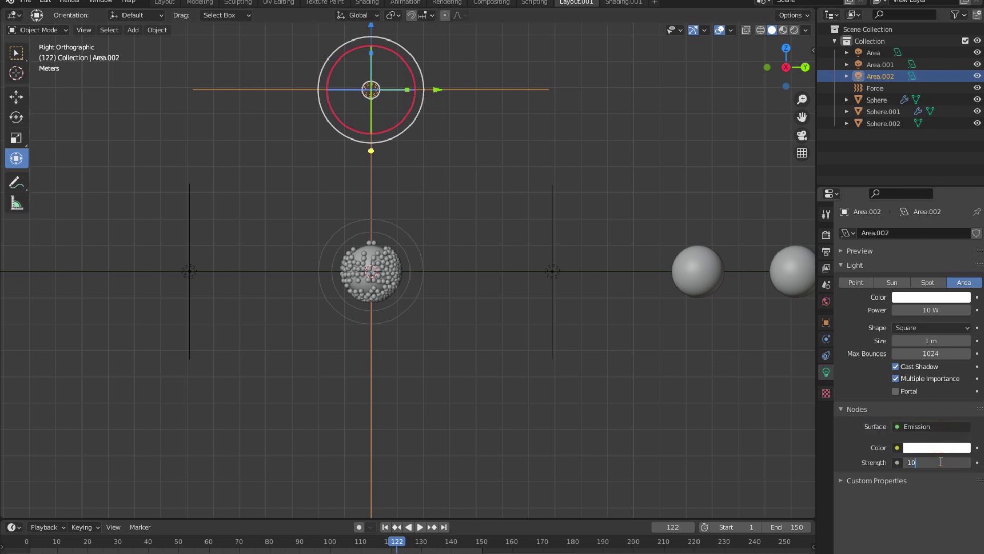
{"action": "type", "text": "0"}
{"action": "key", "text": "Return"}
- Deselect the overhead light and switch the viewport to rendered shading
{"action": "left_click", "coordinate": [607, 360]}
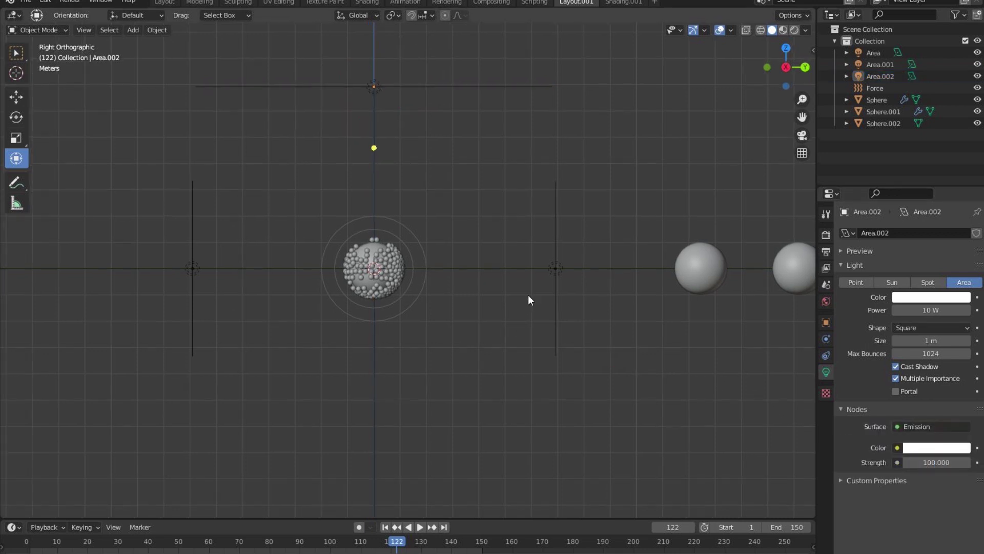
{"action": "scroll", "coordinate": [533, 297], "scroll_direction": "left", "scroll_amount": 2}
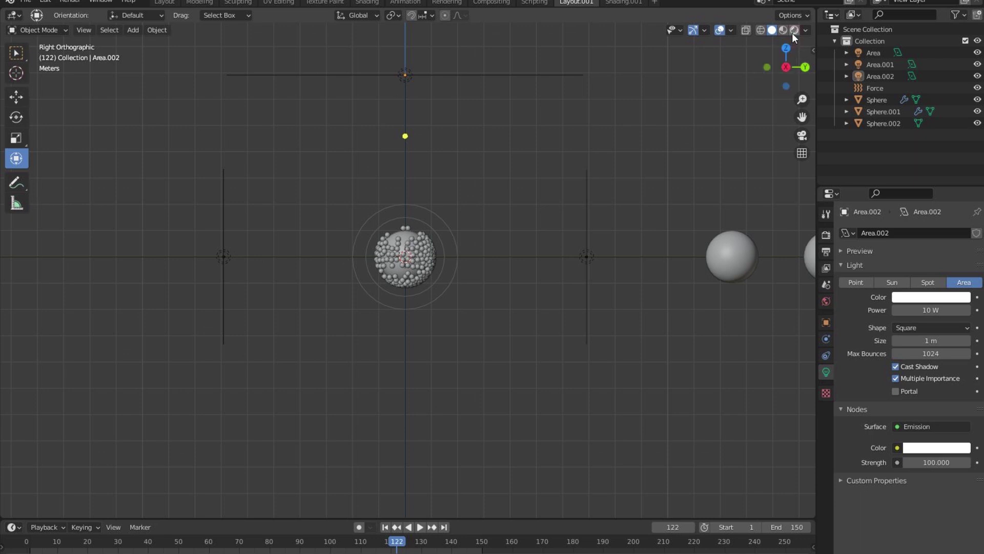
{"action": "left_click", "coordinate": [793, 33]}
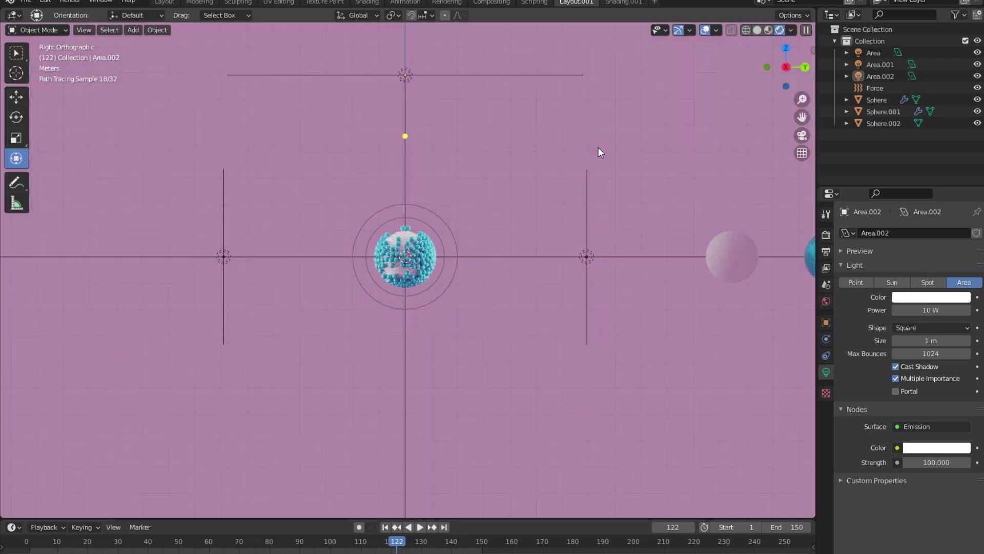
- Try a blue emission color on the original area light, then make it pale orange at about hue 0.107 and saturation 0.408
{"action": "left_click", "coordinate": [589, 197]}
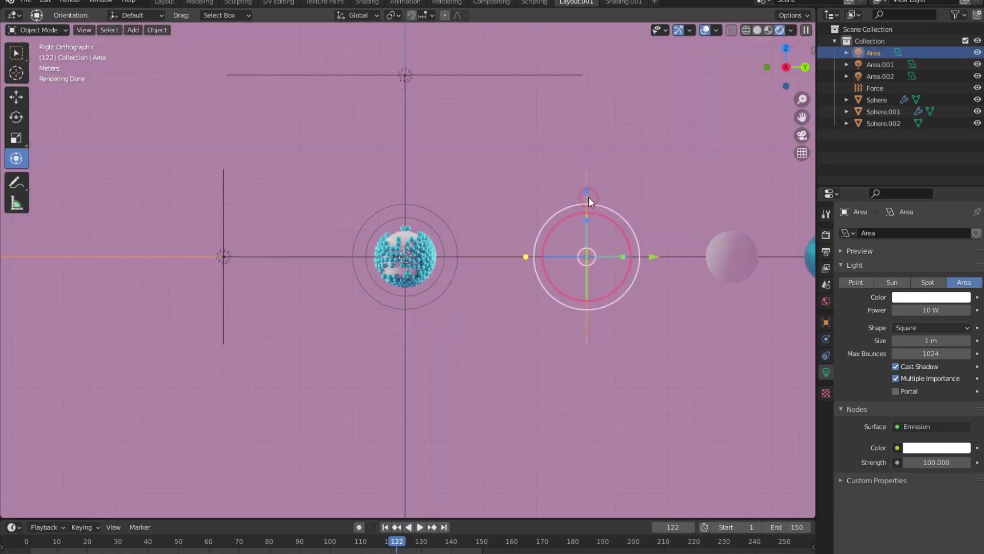
{"action": "left_click", "coordinate": [923, 447]}
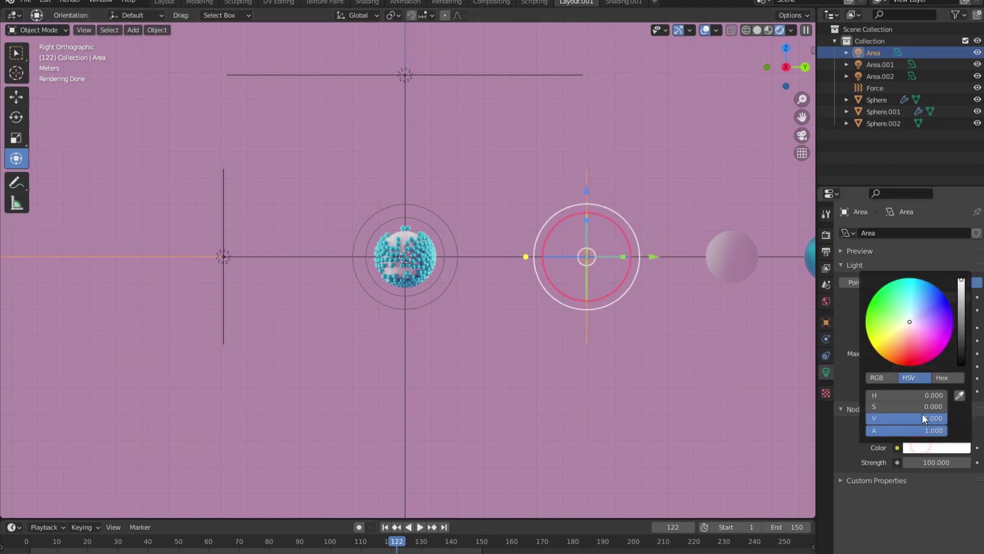
{"action": "left_click", "coordinate": [923, 301]}
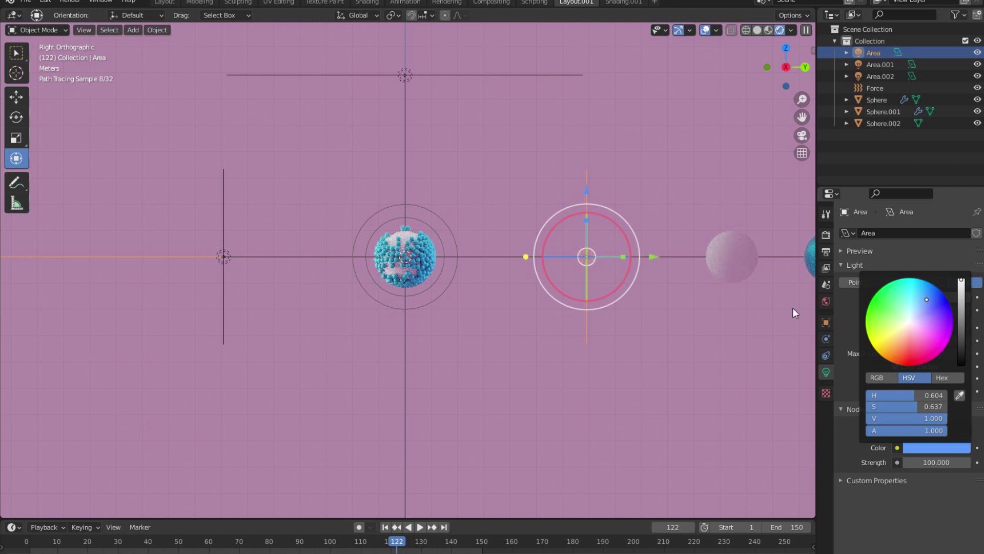
{"action": "left_click", "coordinate": [931, 448]}
{"action": "left_click_drag", "start_coordinate": [912, 349], "coordinate": [899, 352]}
{"action": "left_click", "coordinate": [898, 340]}
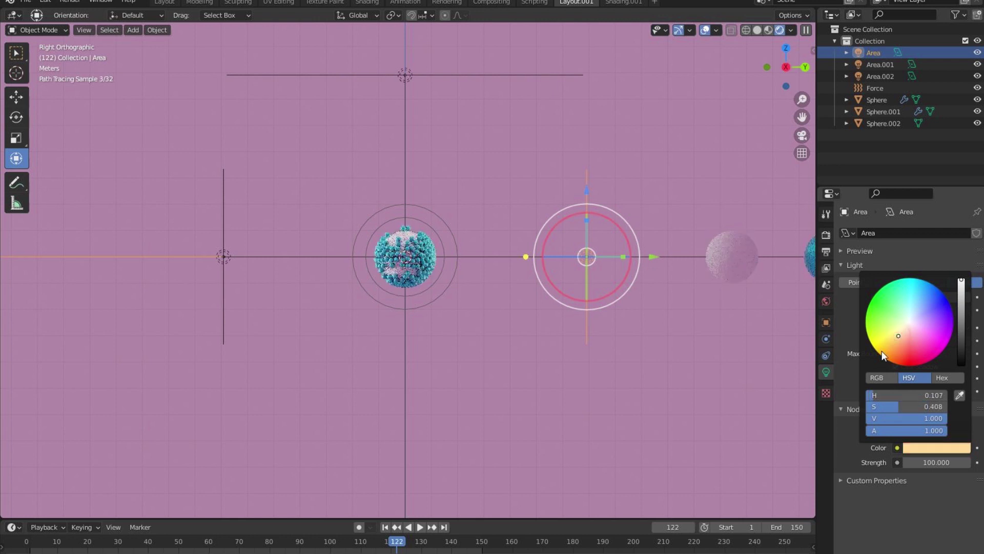
- Set the Area.001 light's emission color to light blue and deselect it
{"action": "left_click", "coordinate": [221, 294]}
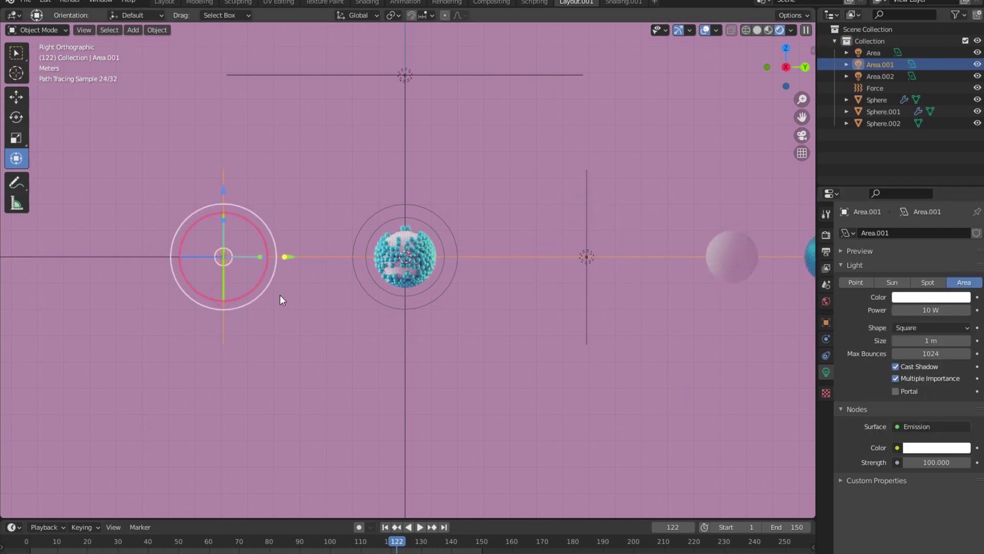
{"action": "left_click", "coordinate": [957, 448]}
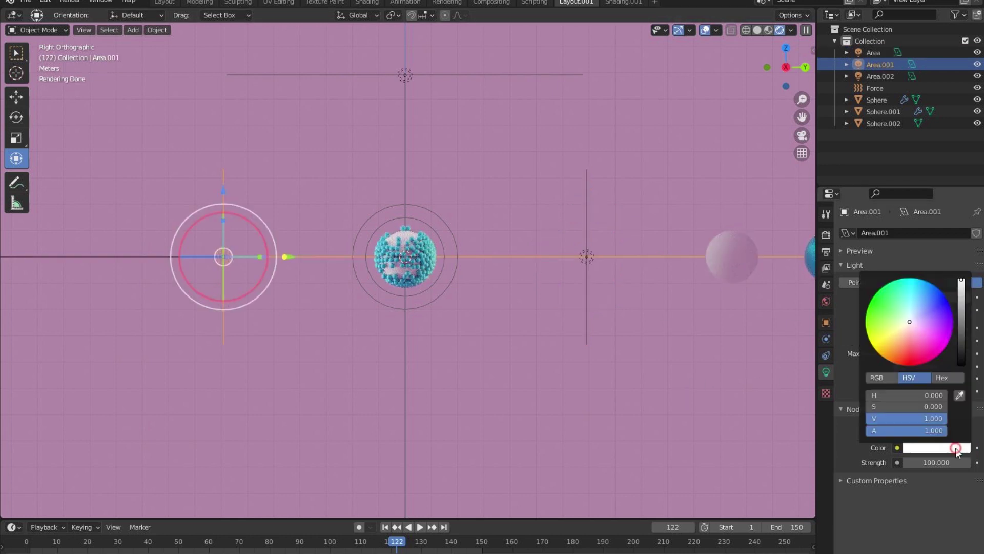
{"action": "left_click", "coordinate": [918, 299]}
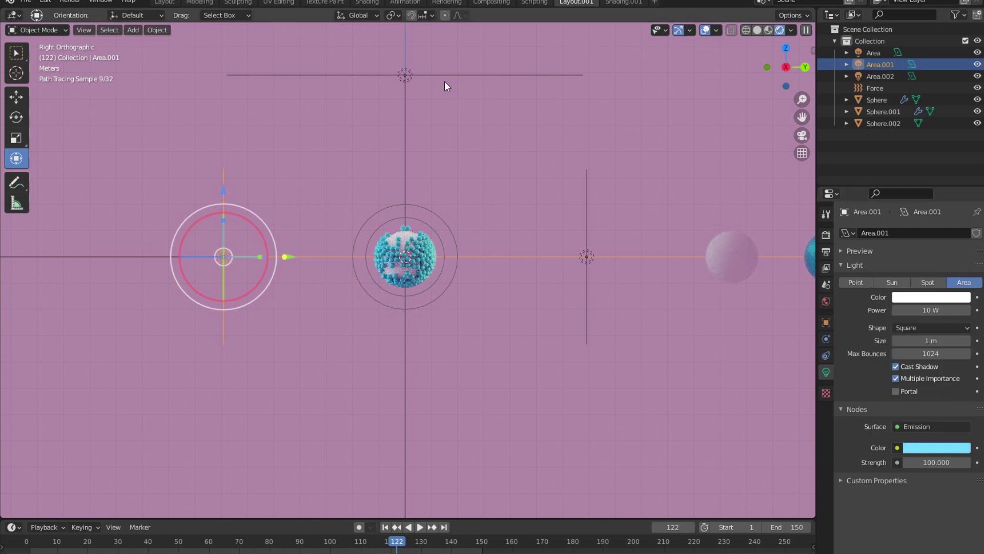
{"action": "left_click", "coordinate": [460, 309]}
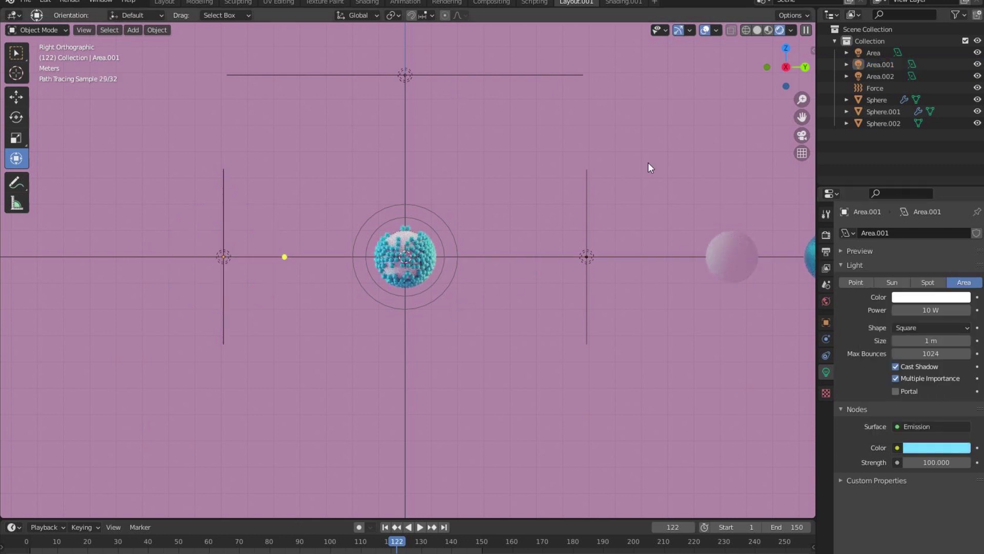
- Add a camera and align it to the current right-side view of the sphere
{"action": "left_click", "coordinate": [132, 30]}
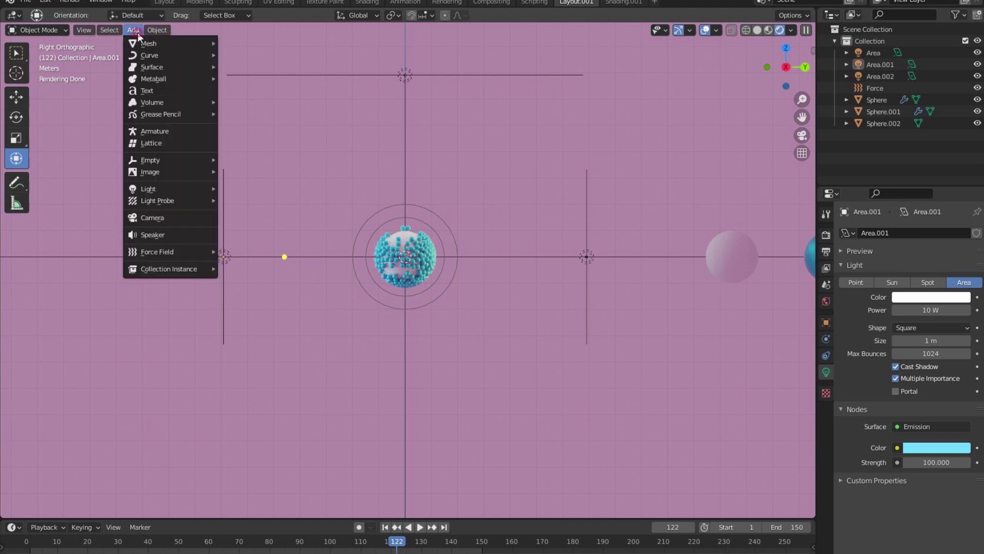
{"action": "left_click", "coordinate": [178, 217]}
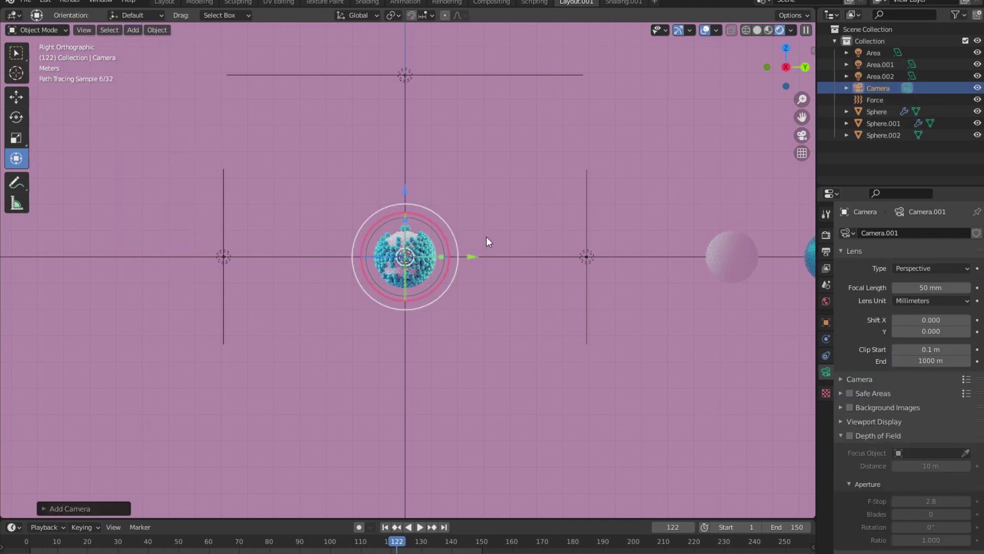
{"action": "key", "text": "ctrl+KP_0"}
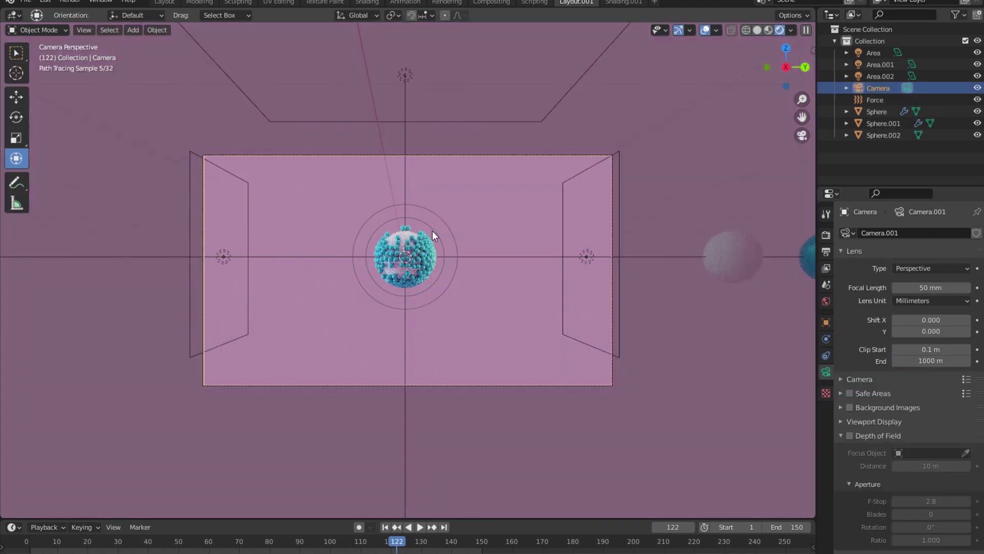
- Lock the camera to the view and move it closer, centering the particle-covered sphere in the camera frame
{"action": "key", "text": "n"}
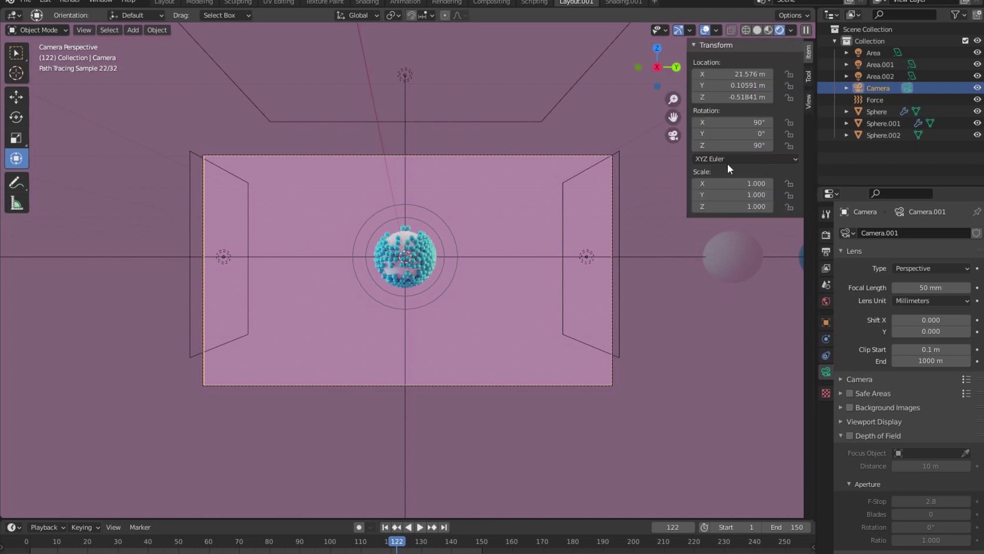
{"action": "left_click", "coordinate": [808, 102]}
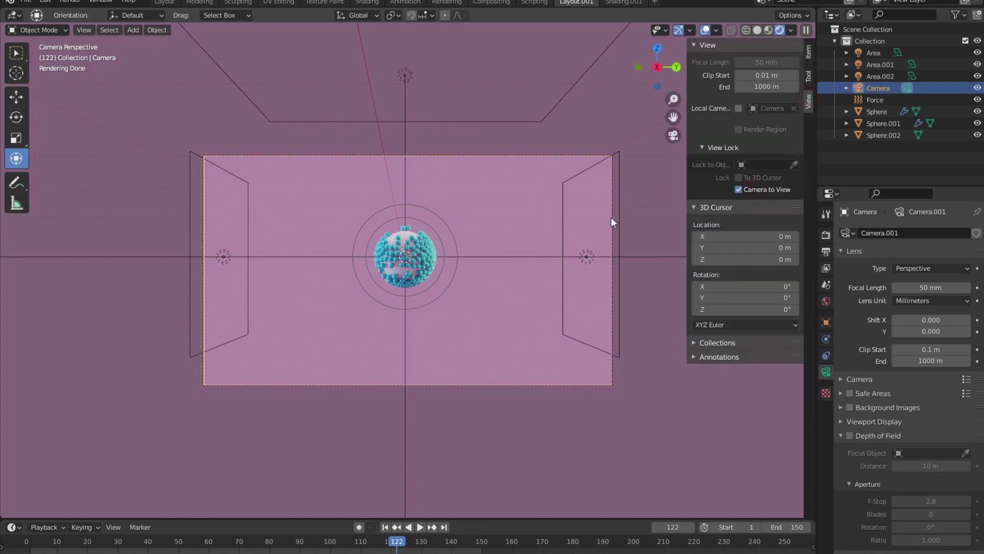
{"action": "key", "text": "n"}
{"action": "scroll", "coordinate": [429, 263], "scroll_direction": "up", "scroll_amount": 5}
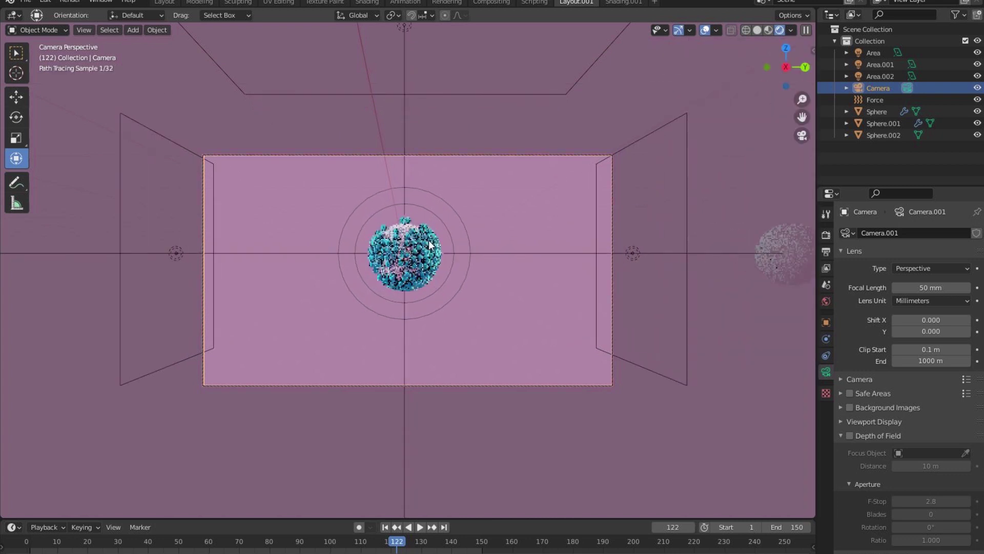
{"action": "middle_click_drag", "start_coordinate": [440, 234], "coordinate": [440, 281], "text": "shift"}
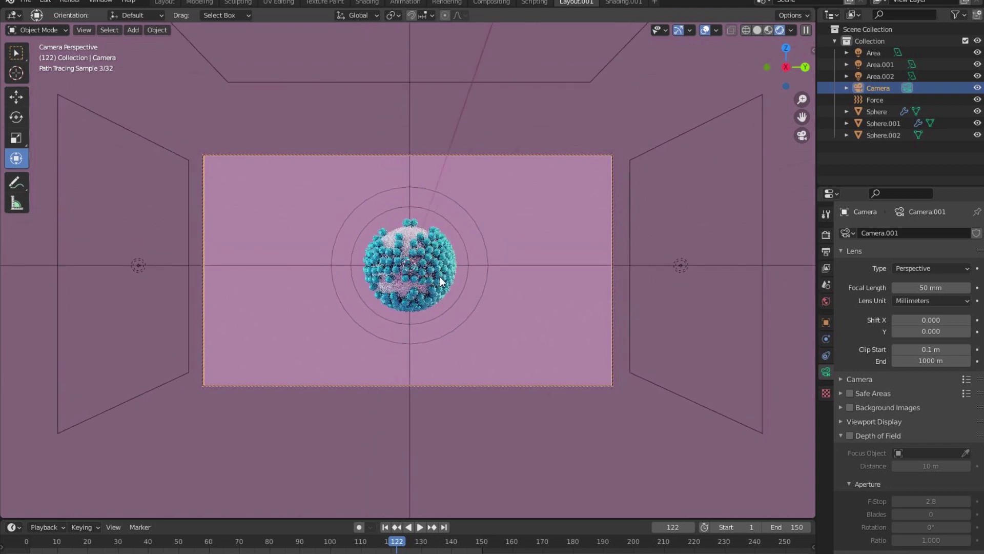
- Move the locked camera slightly closer to the particle-covered sphere and switch the viewport to solid shading
{"action": "scroll", "coordinate": [439, 270], "scroll_direction": "up", "scroll_amount": 2}
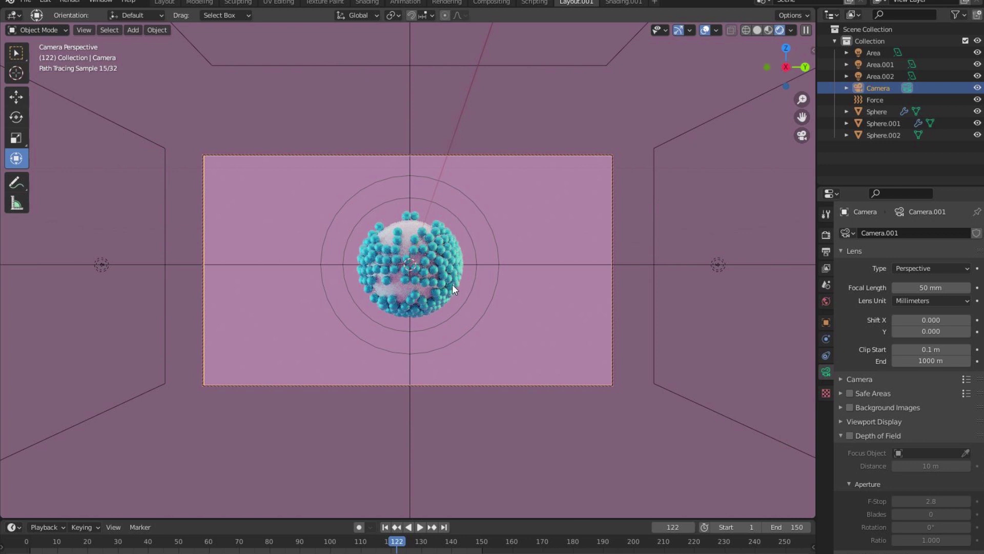
{"action": "scroll", "coordinate": [452, 284], "scroll_direction": "up", "scroll_amount": 1}
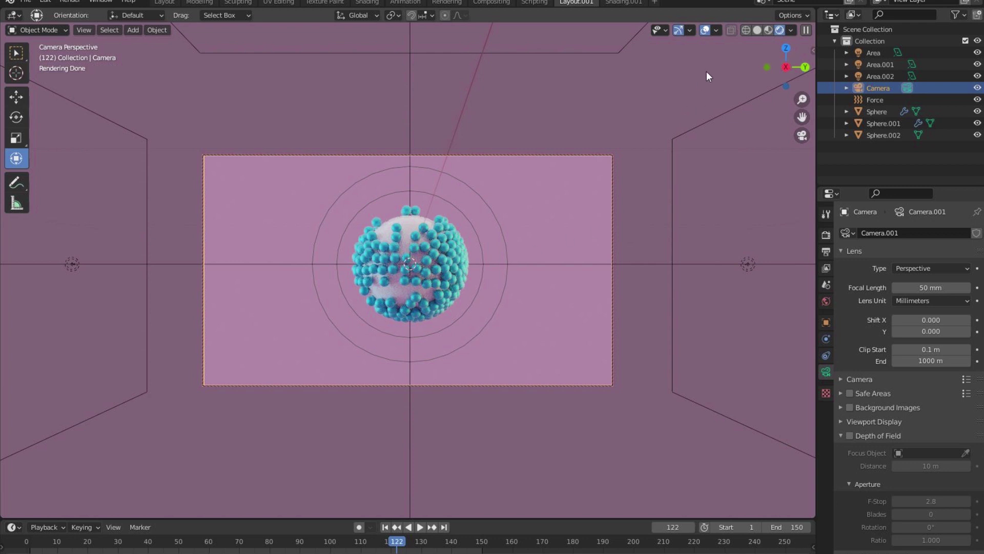
{"action": "left_click", "coordinate": [759, 29]}
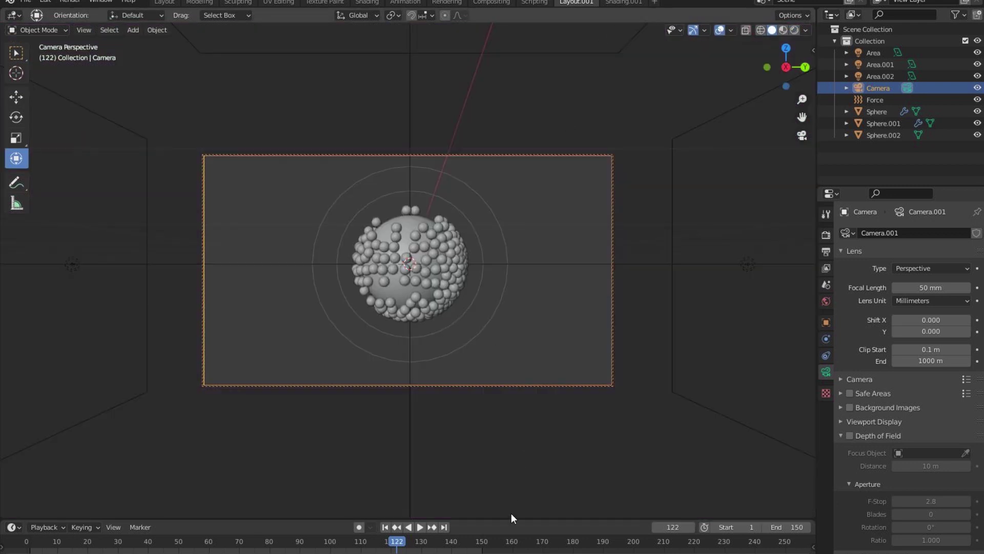
- Enlarge the timeline area below the viewport and change it into a Shader Editor
{"action": "left_click_drag", "start_coordinate": [504, 517], "coordinate": [500, 314]}
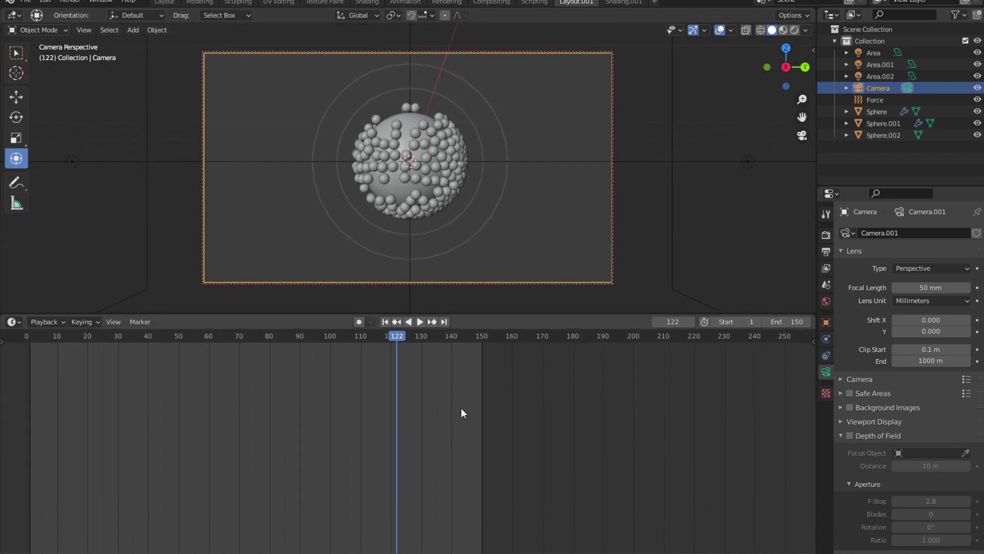
{"action": "left_click", "coordinate": [15, 323]}
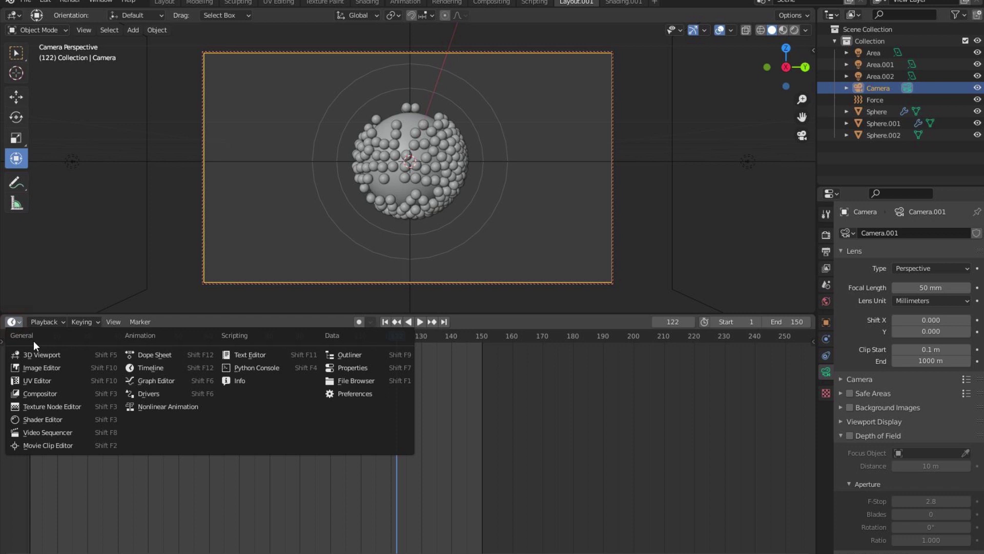
{"action": "left_click", "coordinate": [61, 416]}
- Select Sphere.001 and turn off the Camera to View lock
{"action": "left_click", "coordinate": [406, 212]}
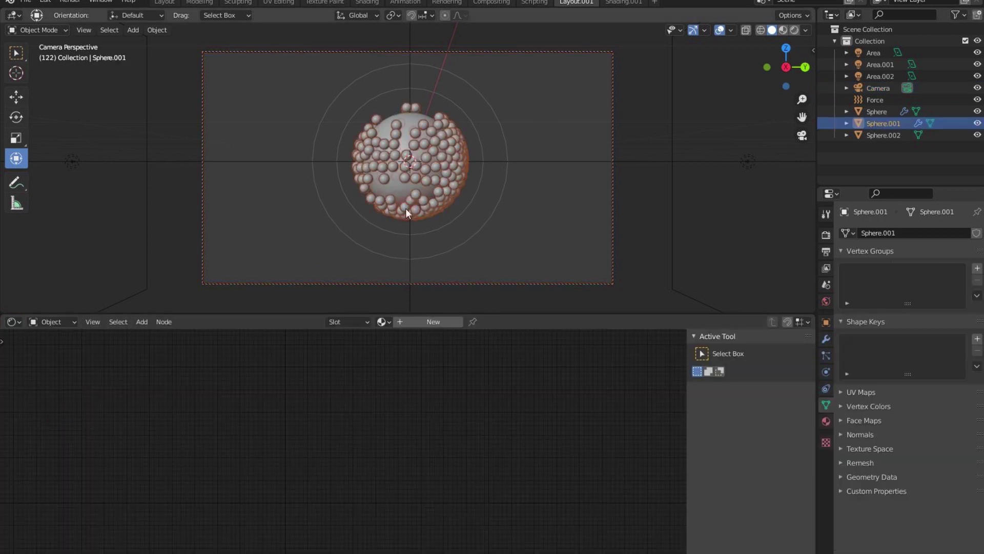
{"action": "key", "text": "n"}
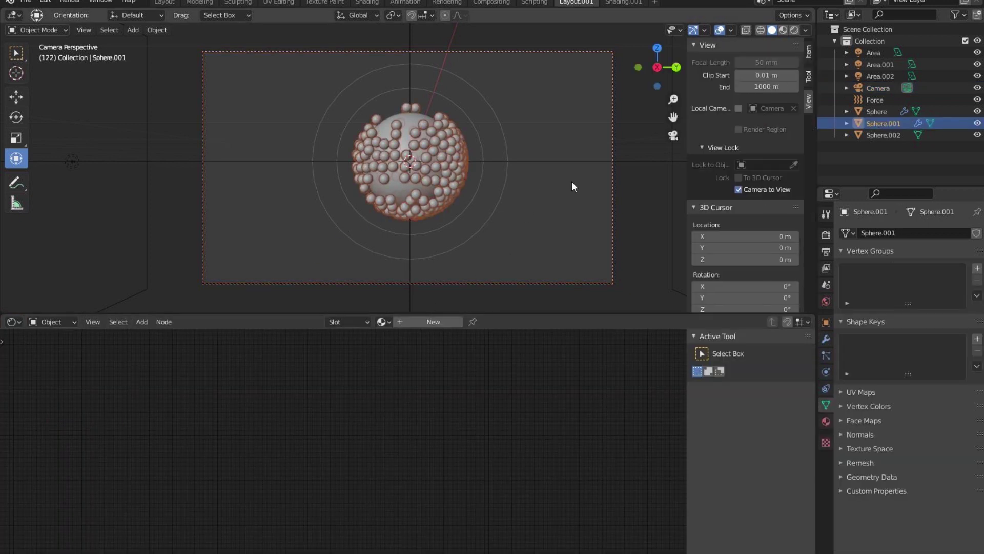
{"action": "left_click", "coordinate": [739, 188]}
{"action": "key", "text": "n"}
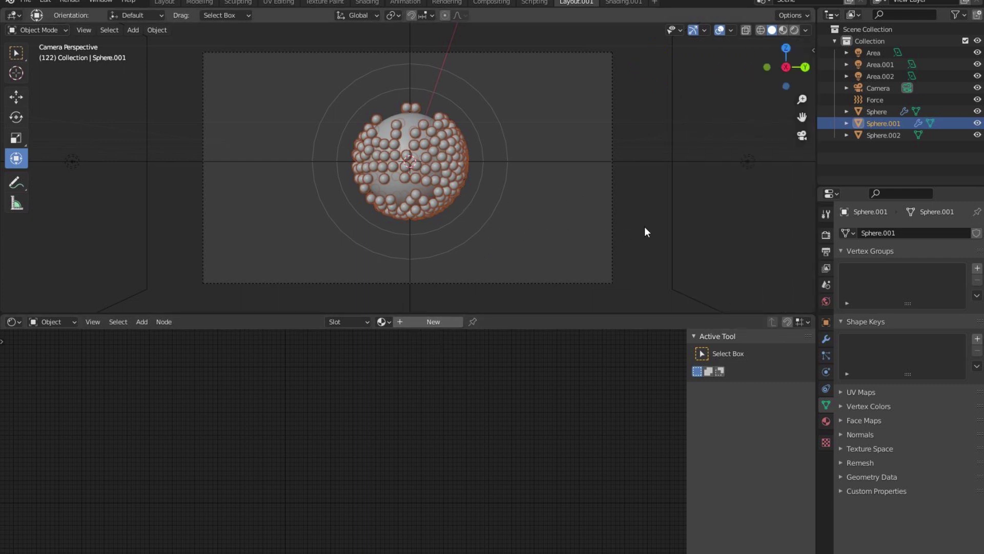
- Select the Sphere.002 instance source outside the camera frame to load its material nodes, and return to the camera view
{"action": "middle_click_drag", "start_coordinate": [647, 225], "coordinate": [641, 224]}
{"action": "scroll", "coordinate": [633, 220], "scroll_direction": "down", "scroll_amount": 5}
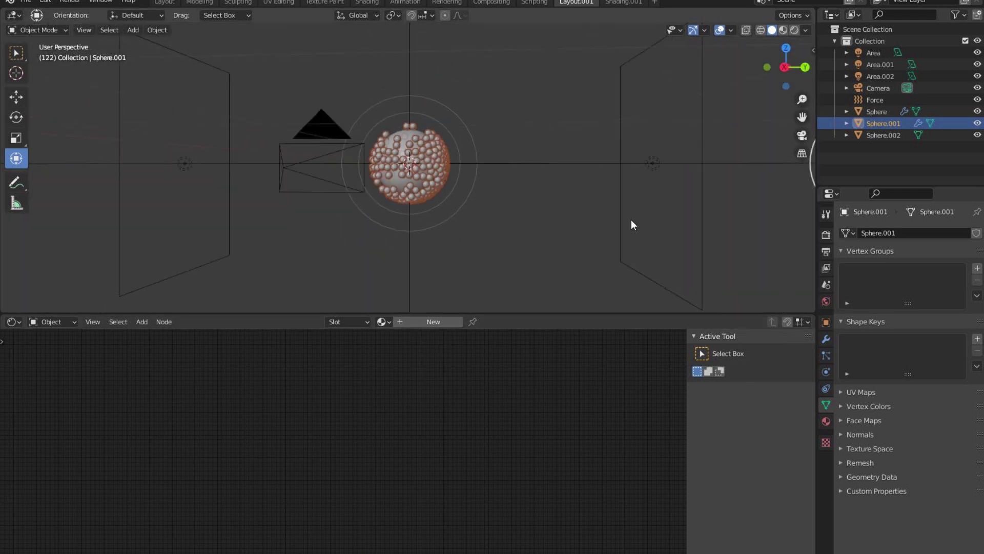
{"action": "left_click", "coordinate": [742, 172]}
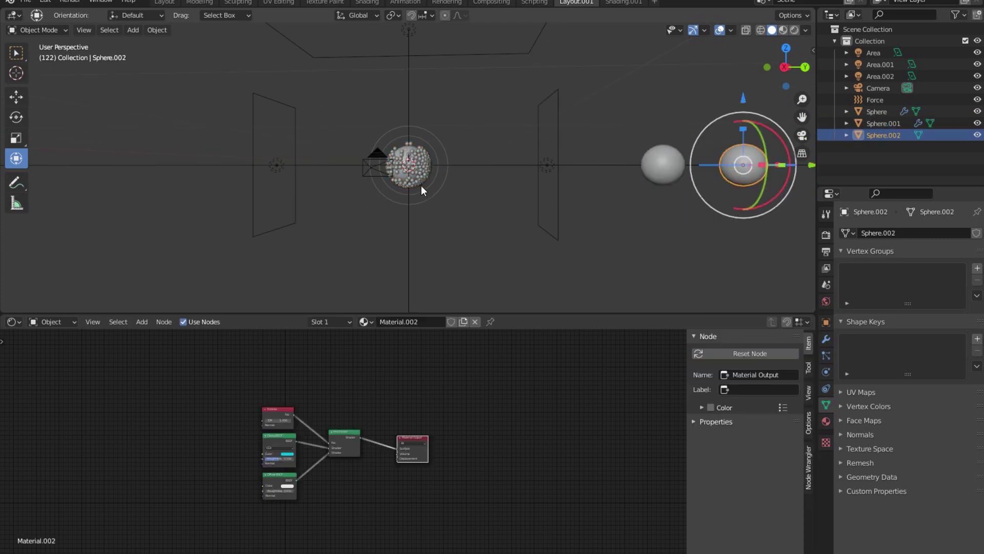
{"action": "key", "text": "KP_0"}
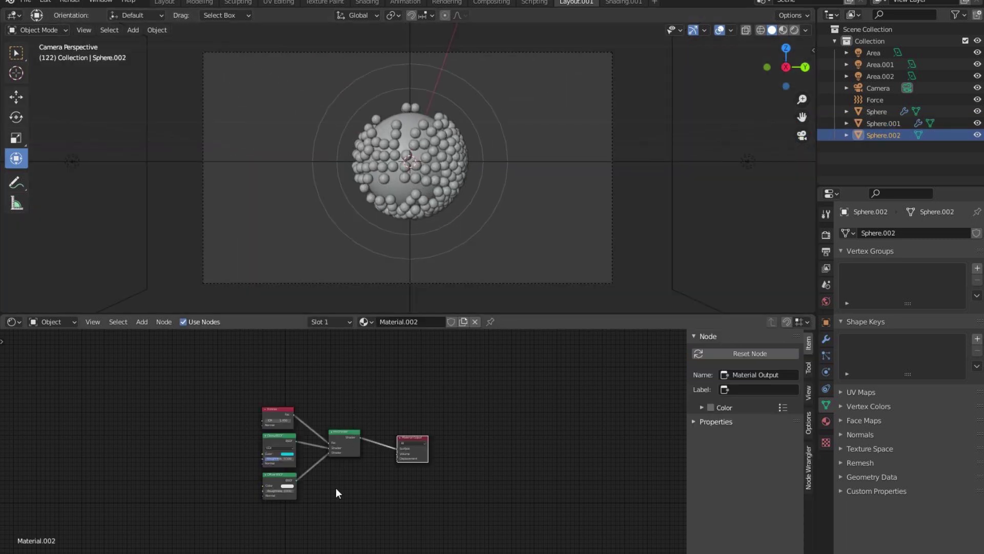
{"action": "scroll", "coordinate": [328, 491], "scroll_direction": "up", "scroll_amount": 2}
{"action": "scroll", "coordinate": [322, 493], "scroll_direction": "up", "scroll_amount": 3}
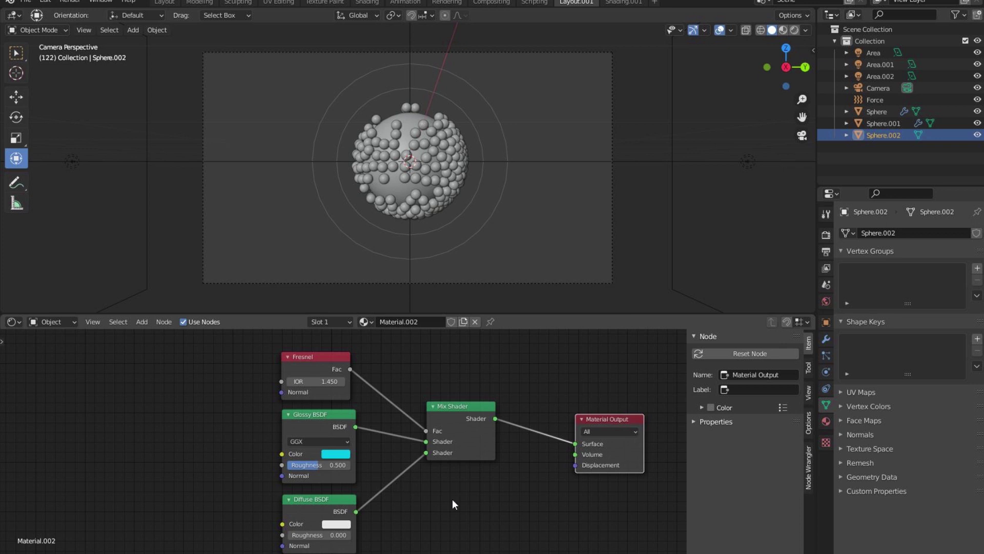
{"action": "middle_click_drag", "start_coordinate": [452, 499], "coordinate": [448, 457]}
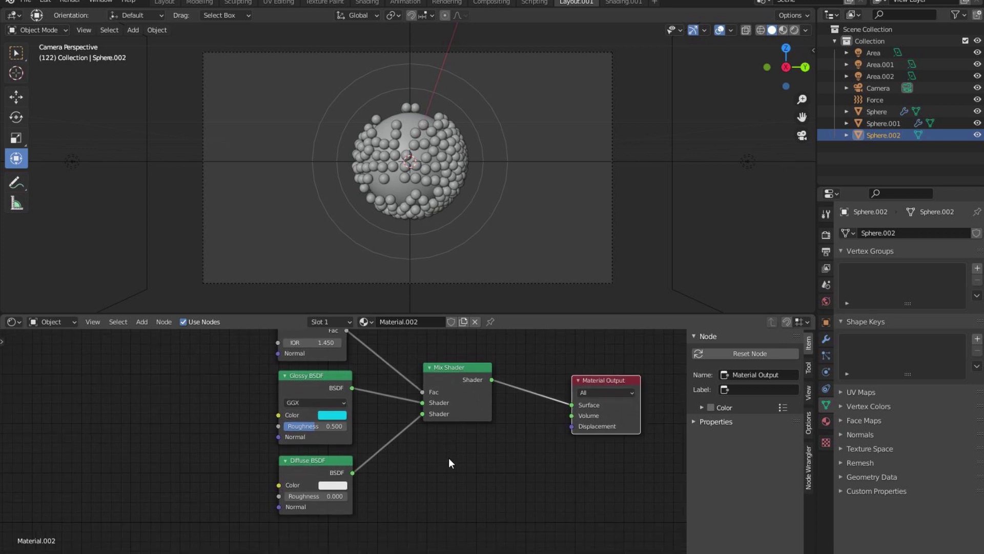
- Switch the viewport to rendered shading and set the Glossy BSDF roughness of Material.002 to 0.508
{"action": "left_click", "coordinate": [793, 30]}
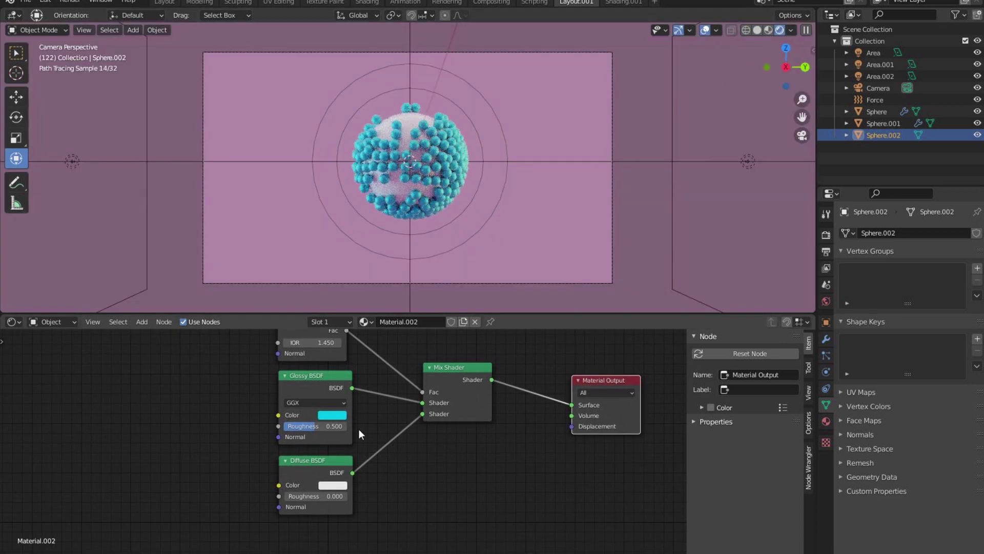
{"action": "mouse_move", "coordinate": [307, 423]}
{"action": "left_mouse_down"}
{"action": "mouse_move", "coordinate": [340, 424]}
{"action": "mouse_move", "coordinate": [283, 426]}
{"action": "mouse_move", "coordinate": [316, 424]}
{"action": "left_mouse_up"}
{"action": "middle_click_drag", "start_coordinate": [433, 465], "coordinate": [425, 466]}
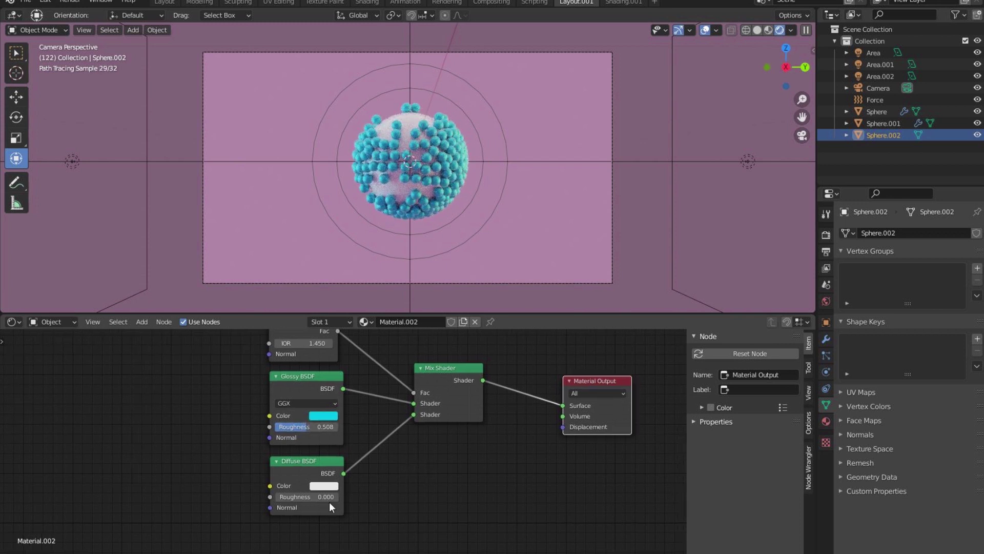
- Try a light blue color on the Diffuse BSDF node of Material.002
{"action": "left_click", "coordinate": [325, 488]}
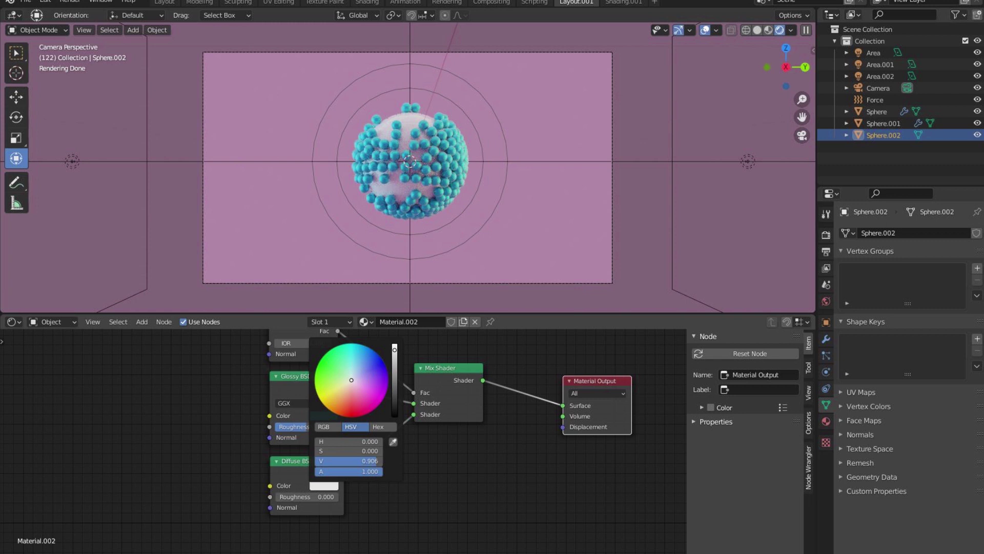
{"action": "left_click_drag", "start_coordinate": [352, 379], "coordinate": [357, 353]}
{"action": "left_click", "coordinate": [432, 485]}
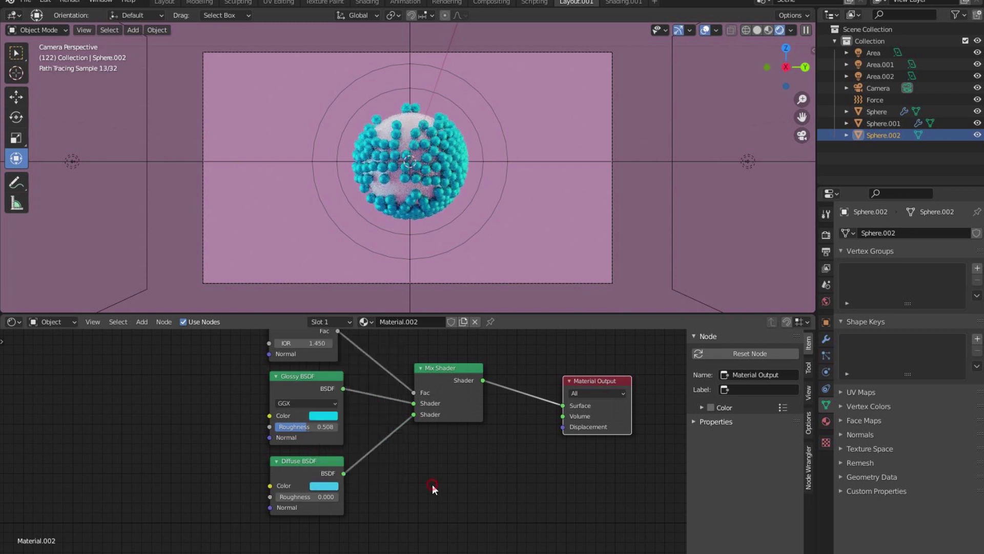
- Copy the Glossy BSDF's hex color 00CBE7 to the Diffuse BSDF color so both shaders match
{"action": "left_click", "coordinate": [326, 417]}
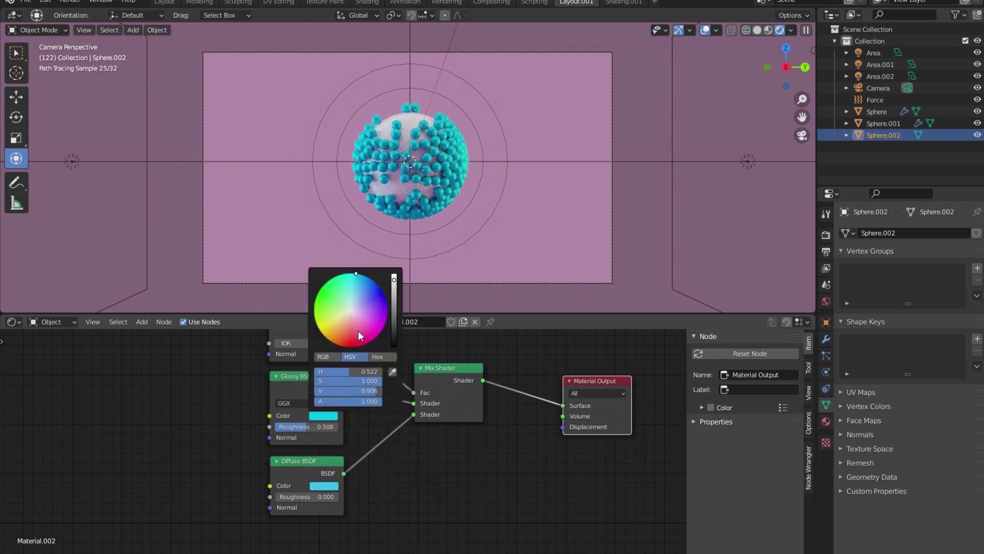
{"action": "left_click", "coordinate": [383, 359]}
{"action": "left_click", "coordinate": [377, 370]}
{"action": "left_click", "coordinate": [409, 445]}
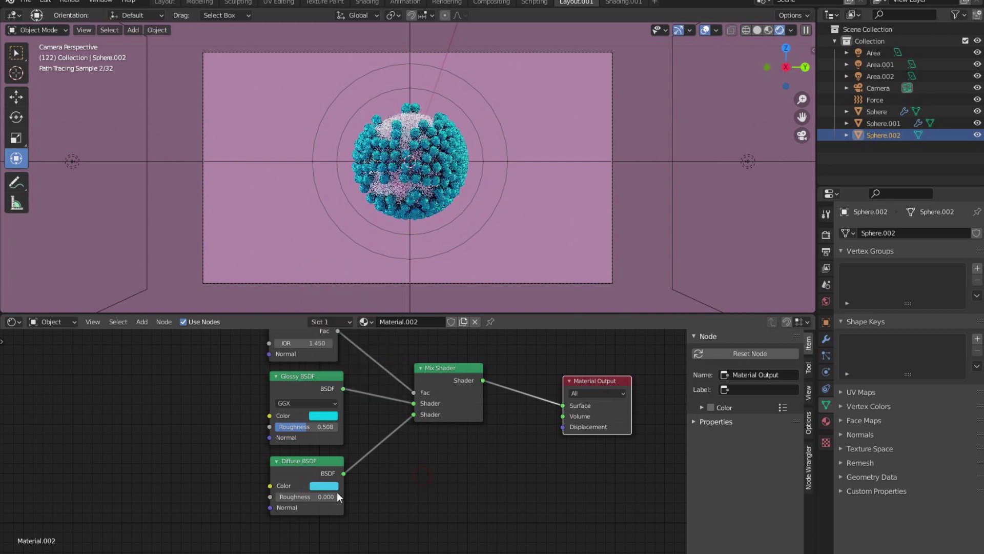
{"action": "left_click", "coordinate": [334, 487]}
{"action": "left_click", "coordinate": [365, 441]}
{"action": "type", "text": "00CBE7"}
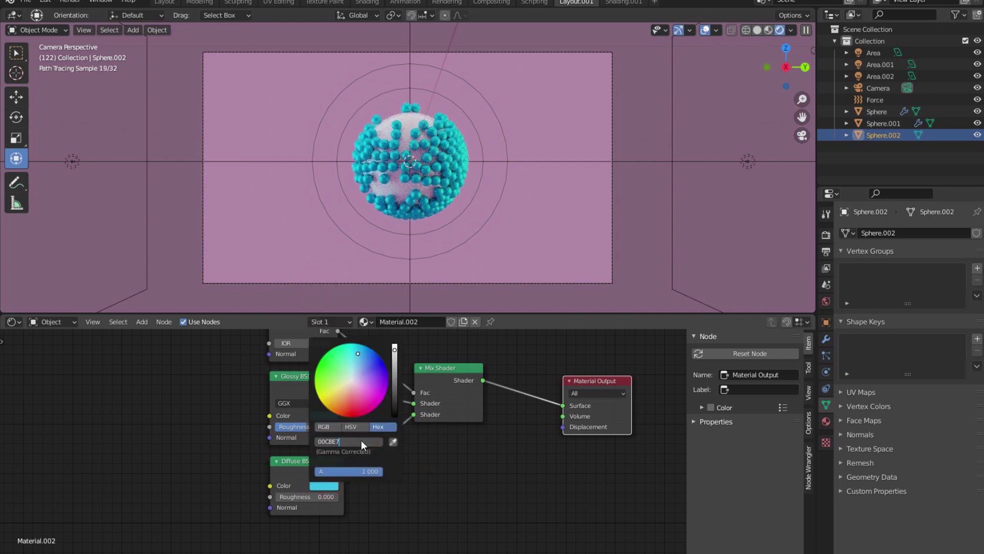
{"action": "key", "text": "Return"}
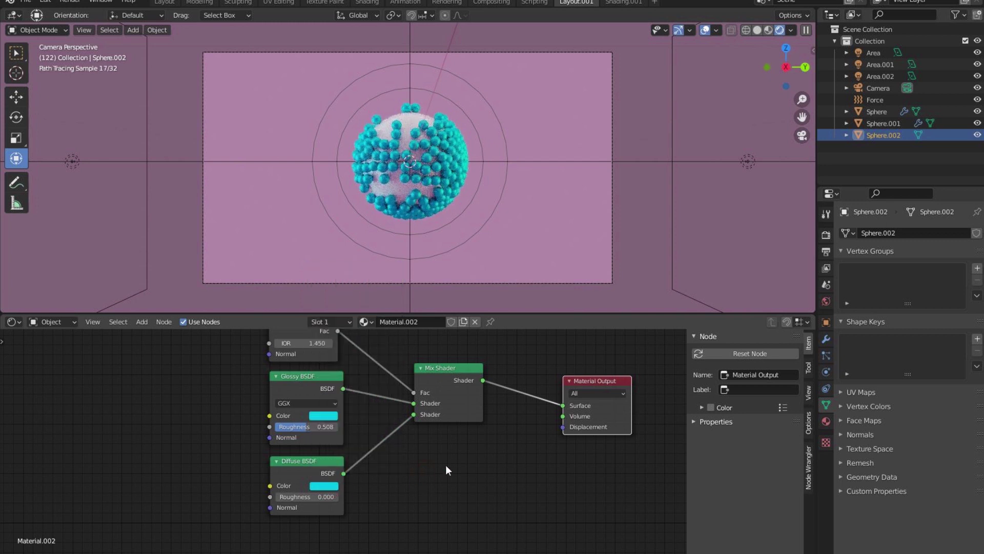
- Select the large central sphere and set its Principled BSDF Clearcoat to 3
{"action": "middle_click_drag", "start_coordinate": [461, 453], "coordinate": [449, 510]}
{"action": "scroll", "coordinate": [418, 223], "scroll_direction": "up", "scroll_amount": 5}
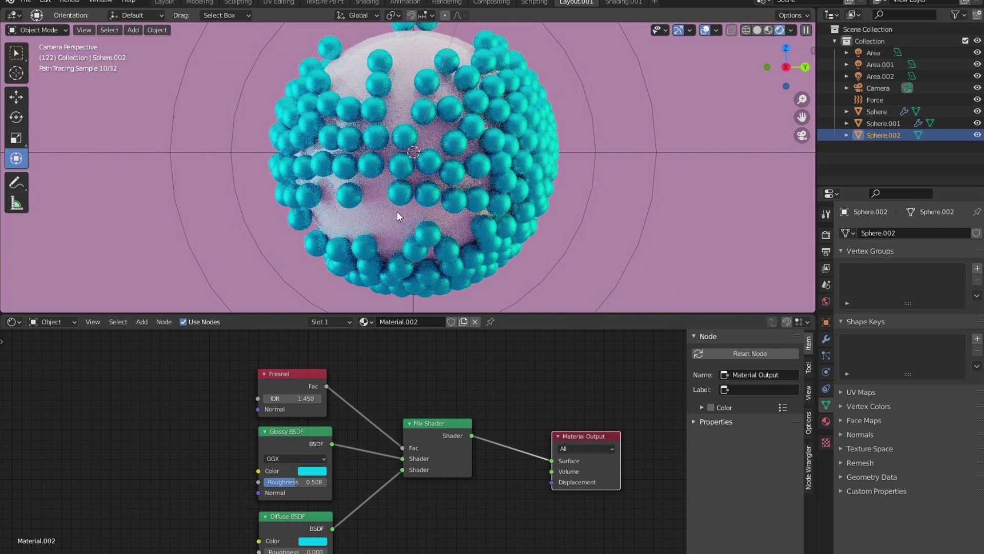
{"action": "left_click", "coordinate": [397, 211]}
{"action": "middle_click_drag", "start_coordinate": [449, 355], "coordinate": [462, 414]}
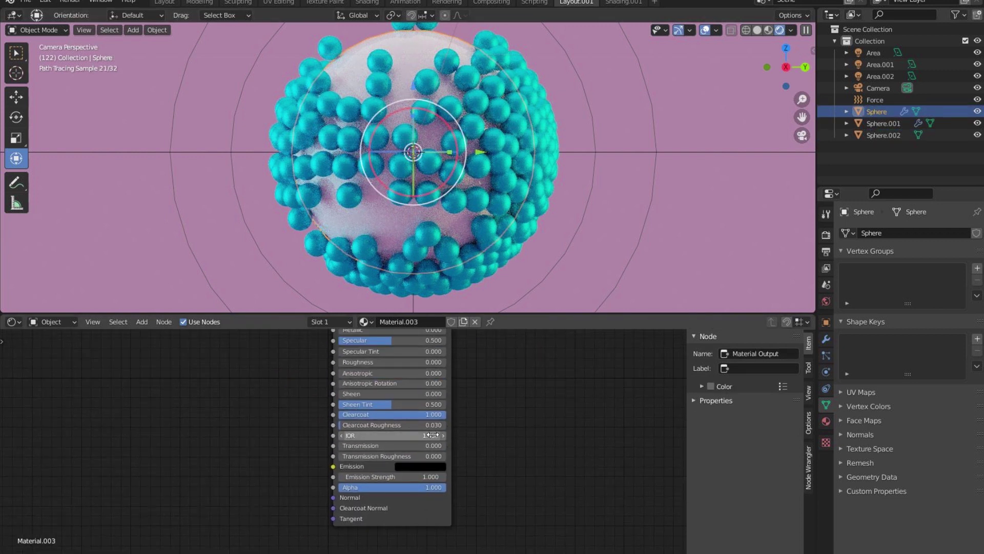
{"action": "left_click", "coordinate": [433, 413]}
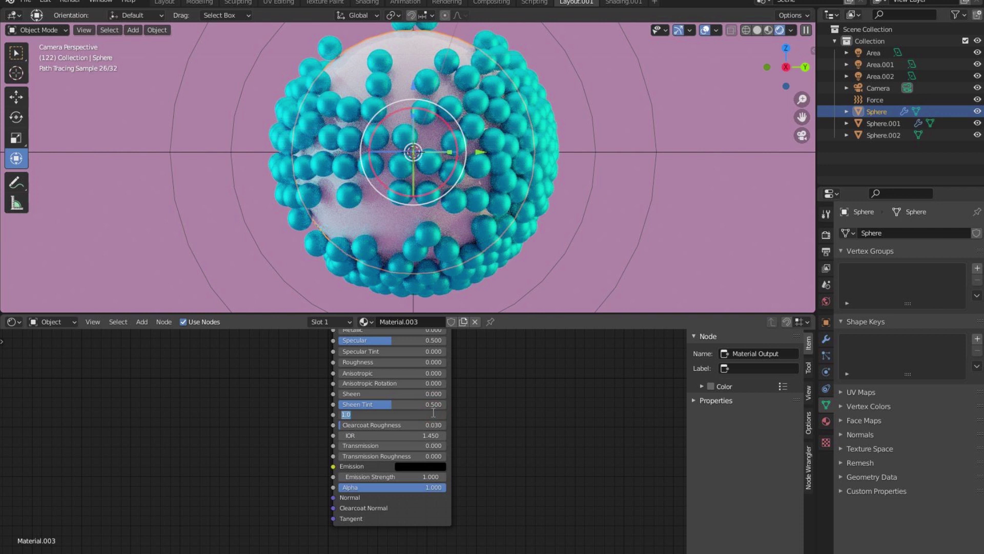
{"action": "type", "text": "3"}
{"action": "key", "text": "Return"}
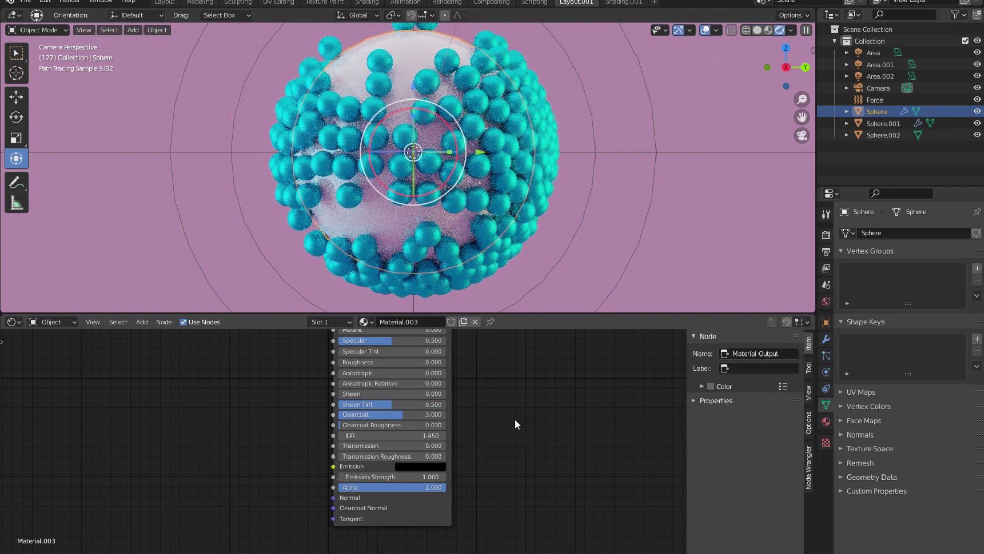
- Hide the gizmos and overlays in the rendered camera view
{"action": "scroll", "coordinate": [509, 391], "scroll_direction": "down", "scroll_amount": 5}
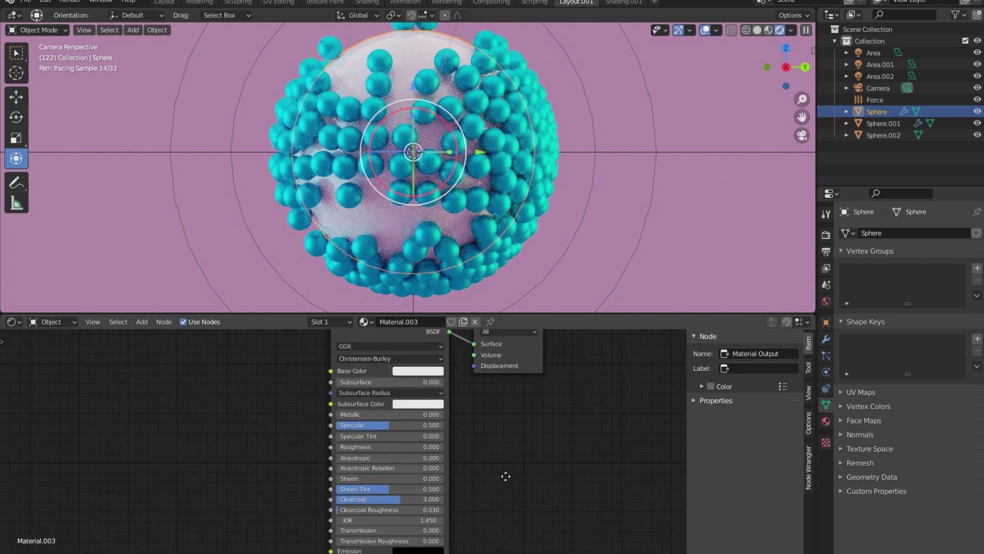
{"action": "scroll", "coordinate": [512, 449], "scroll_direction": "down", "scroll_amount": 1}
{"action": "scroll", "coordinate": [534, 172], "scroll_direction": "down", "scroll_amount": 5}
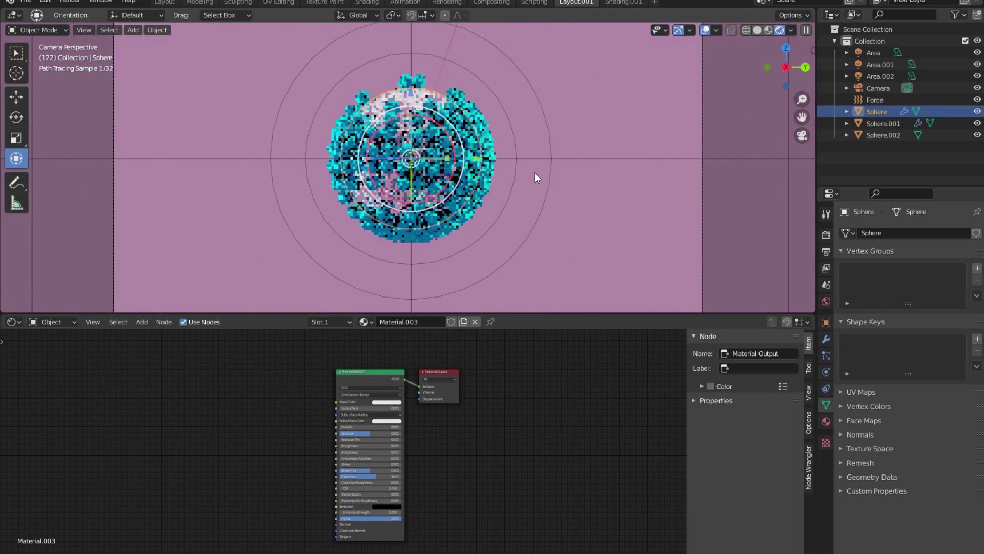
{"action": "left_click", "coordinate": [679, 29]}
{"action": "left_click", "coordinate": [707, 30]}
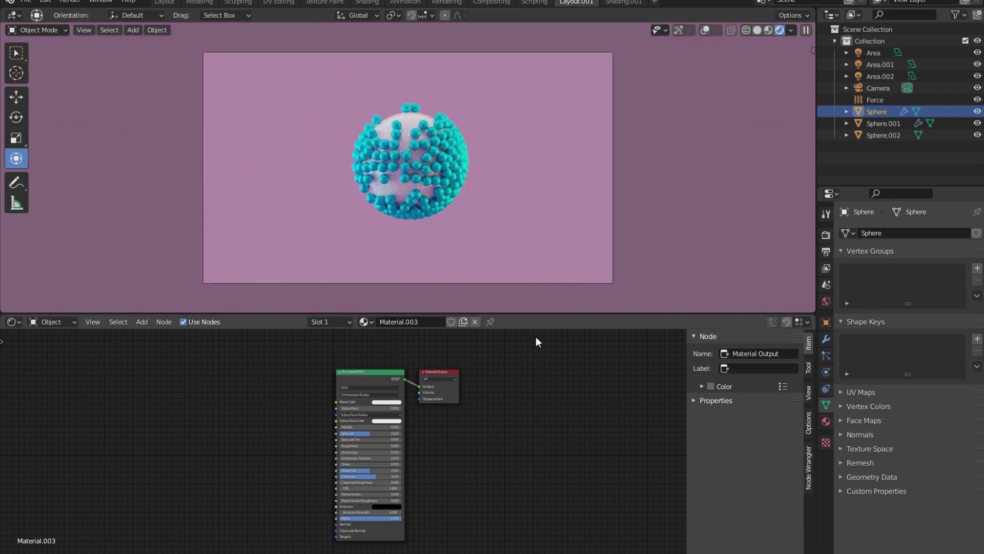
- Change the Shader Editor area back to a Timeline and reduce its height
{"action": "left_click", "coordinate": [14, 322]}
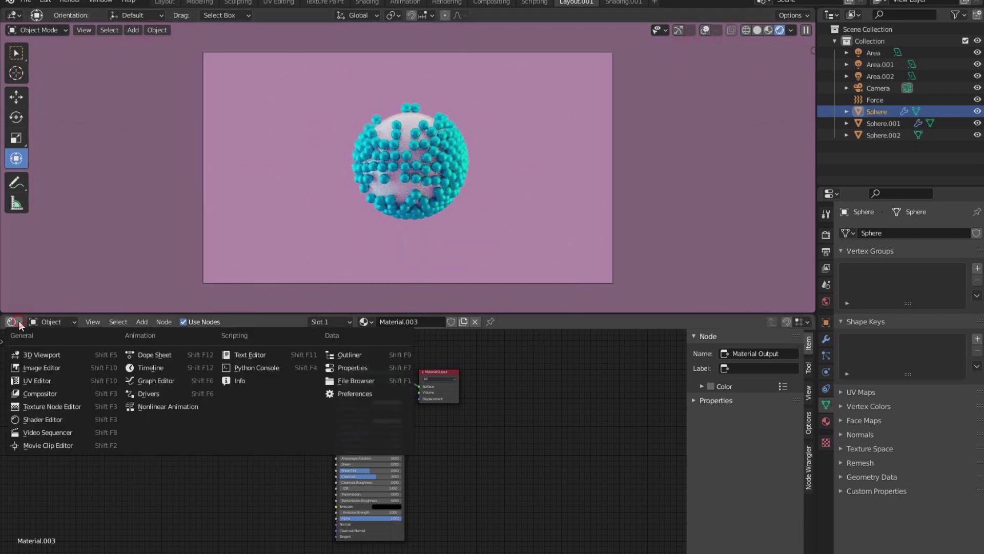
{"action": "left_click", "coordinate": [18, 324]}
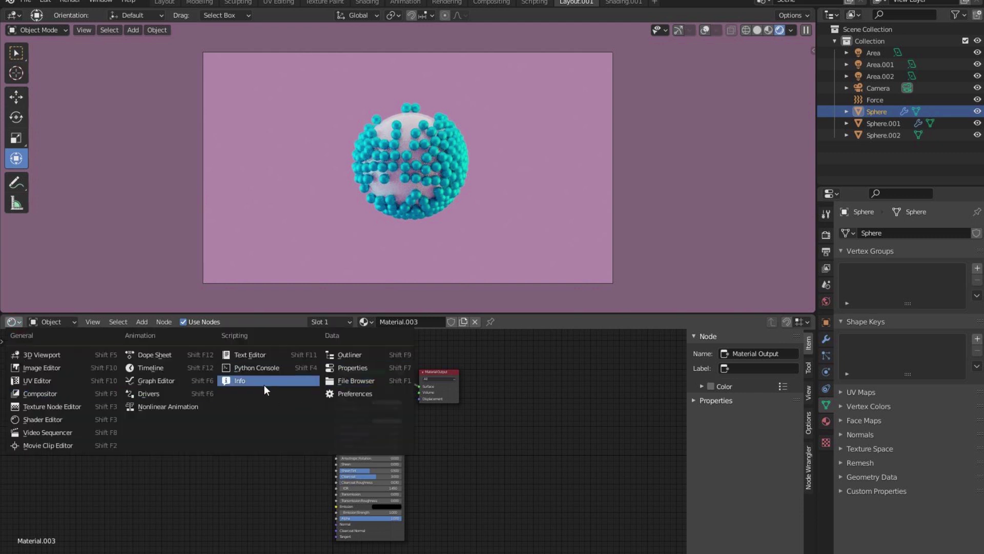
{"action": "left_click", "coordinate": [205, 365]}
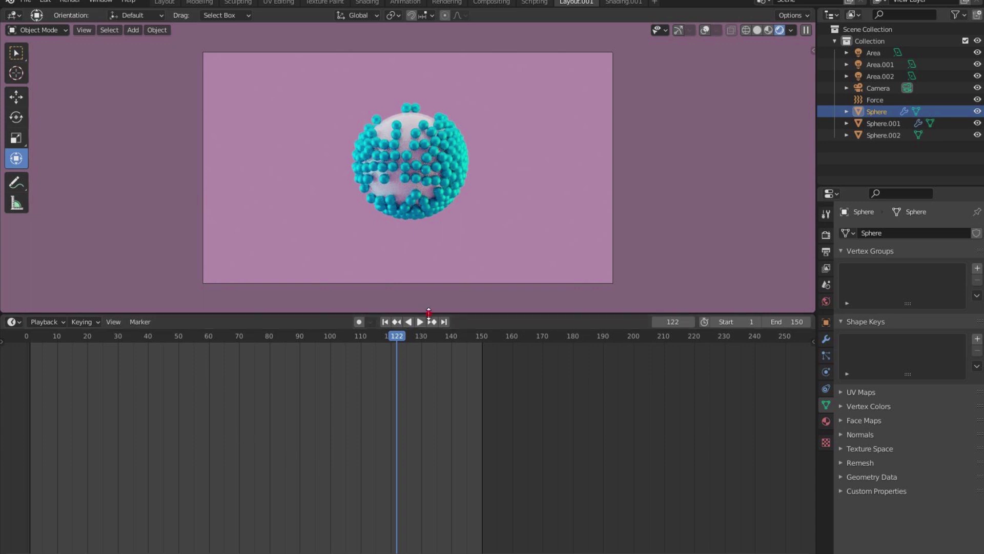
{"action": "left_click_drag", "start_coordinate": [427, 313], "coordinate": [424, 426]}
- Play the particle animation from frame 1 and stop it at frame 122
{"action": "left_click", "coordinate": [385, 437]}
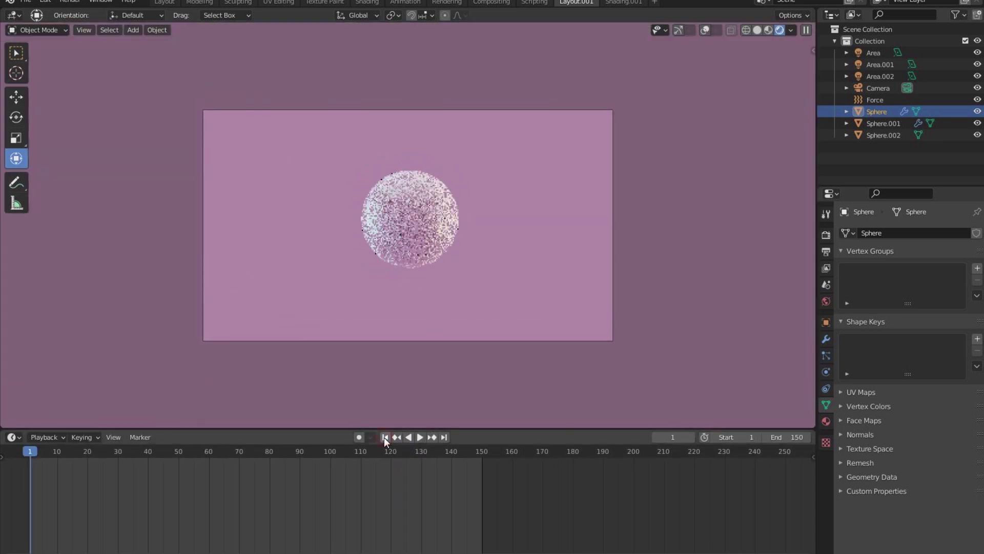
{"action": "key", "text": "space"}
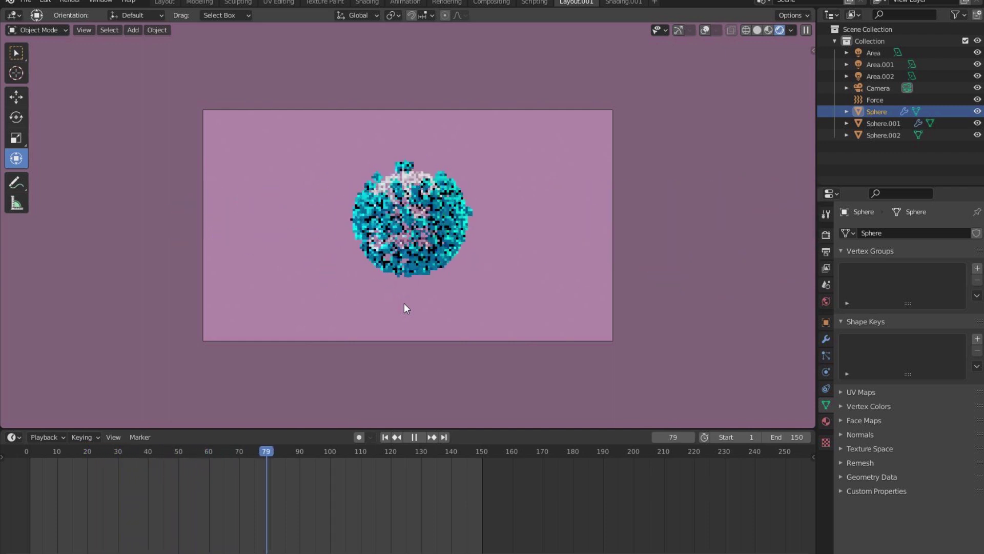
{"action": "key", "text": "space"}
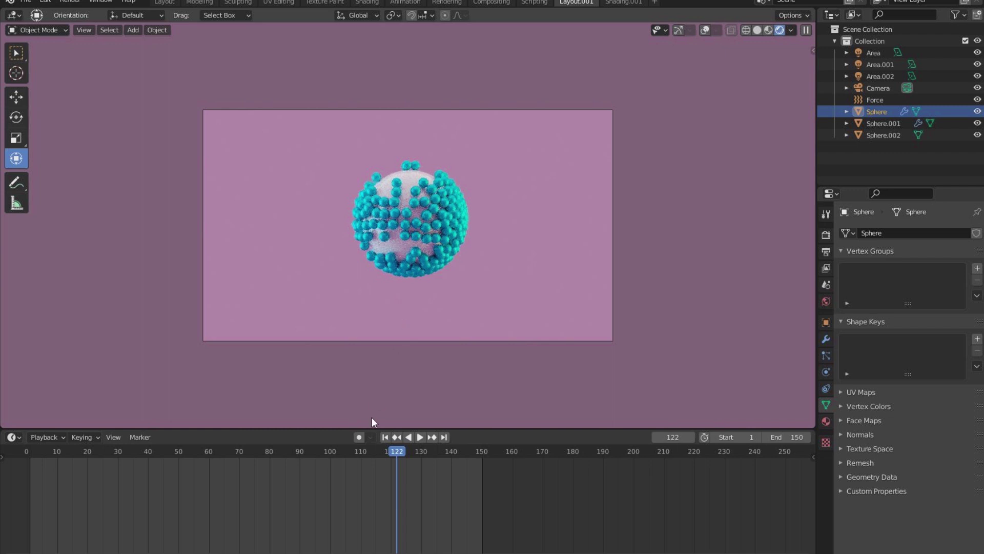
- Enable Cycles denoising for both the render with NLM and the viewport with Automatic
{"action": "scroll", "coordinate": [427, 245], "scroll_direction": "up", "scroll_amount": 5}
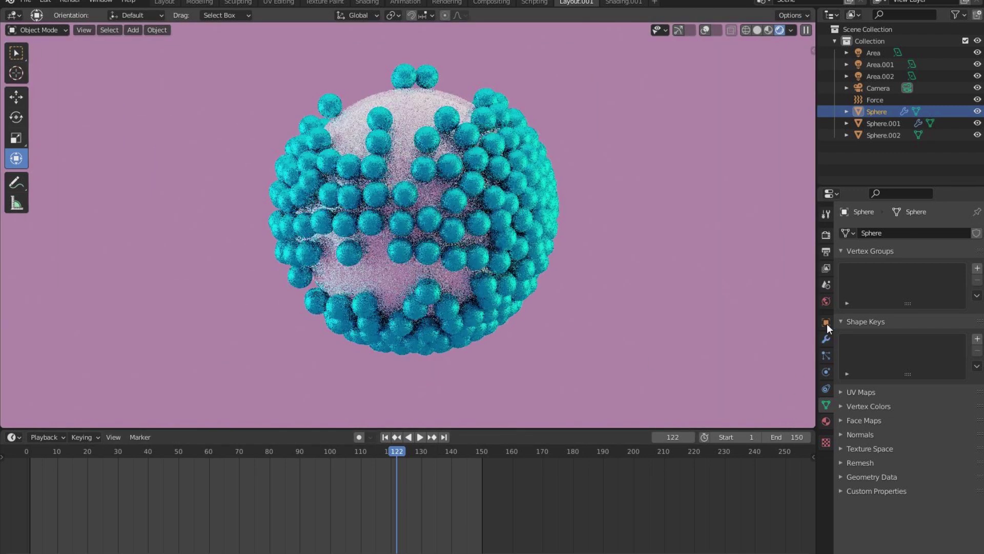
{"action": "left_click", "coordinate": [826, 235]}
{"action": "left_click", "coordinate": [855, 370]}
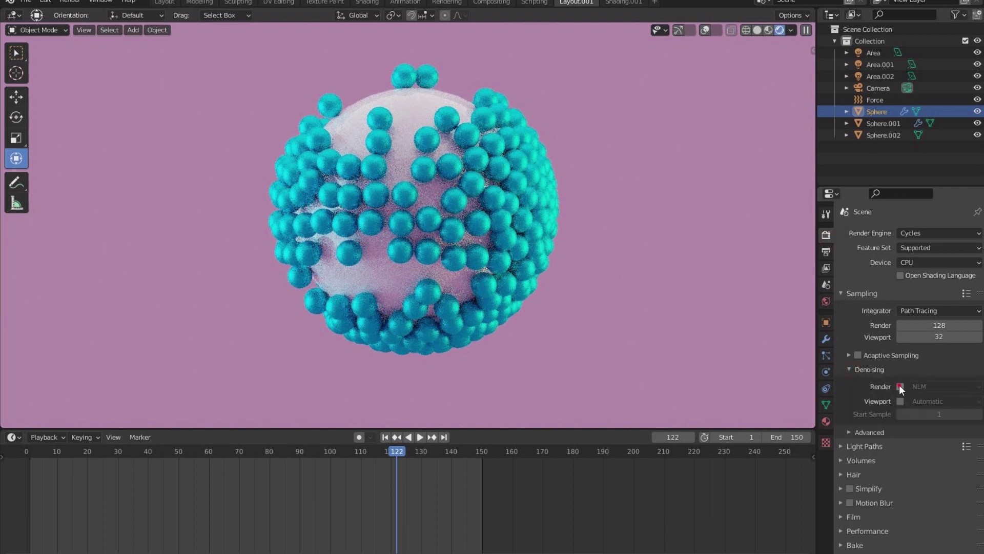
{"action": "left_click", "coordinate": [901, 401]}
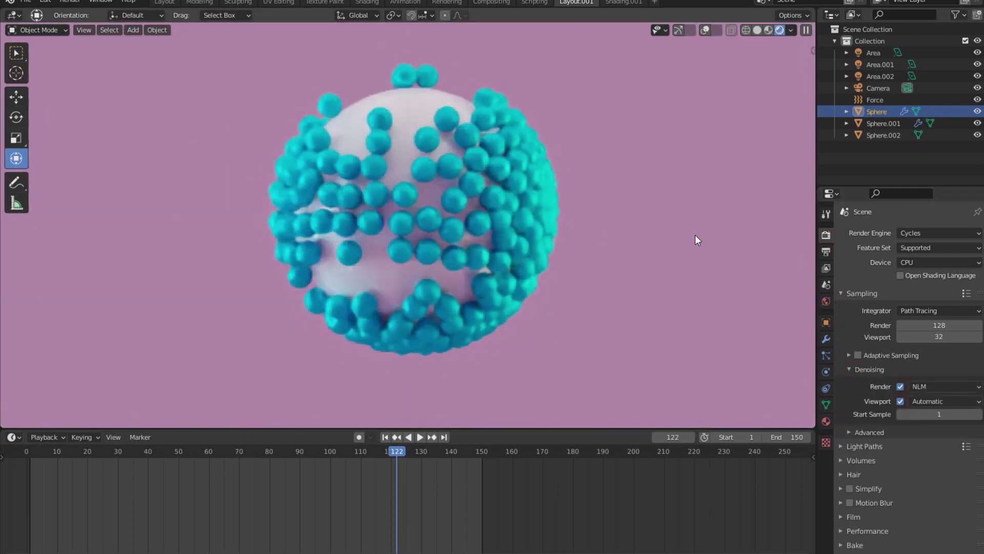